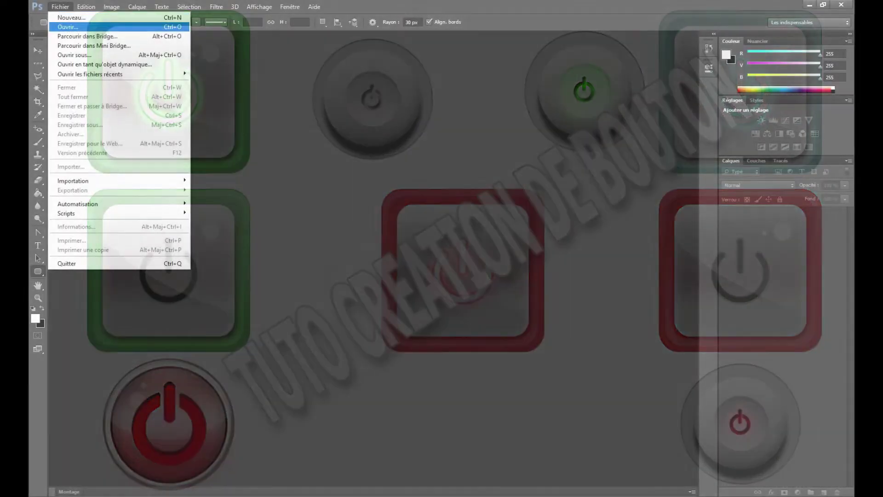
# Create a new blank document 300 pixels wide and 300 pixels high
pyautogui.click(74, 18)
pyautogui.moveTo(375, 174); pyautogui.dragTo(360, 173)
pyautogui.write('300')
pyautogui.press('Tab')
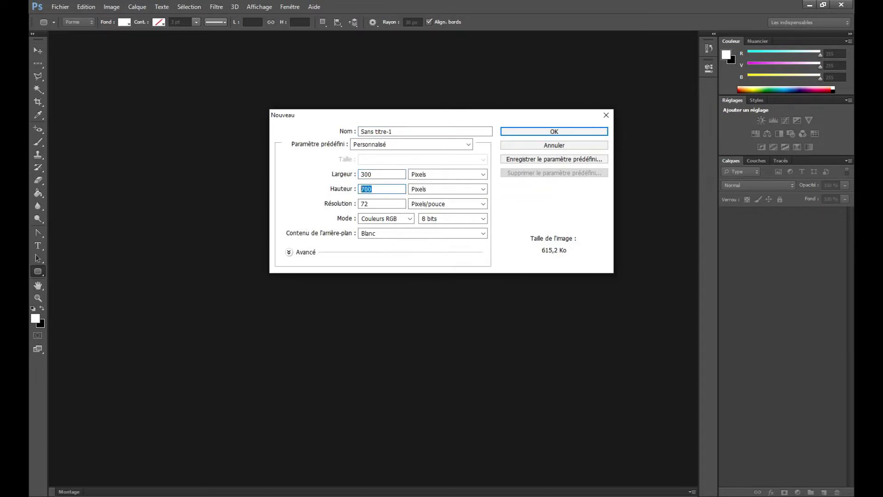
pyautogui.write('300')
pyautogui.press('Return')
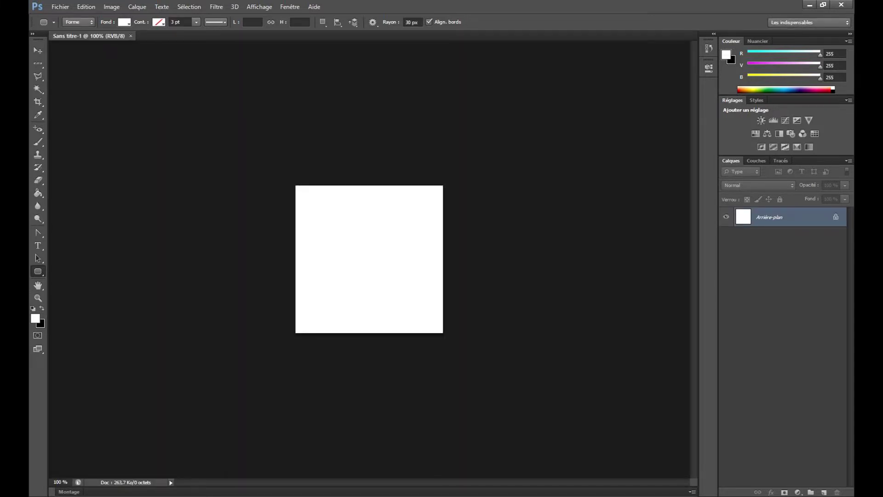
# Draw a white rounded rectangle shape with a 30 px radius, about 231 by 203 px, on the canvas
pyautogui.press('z')
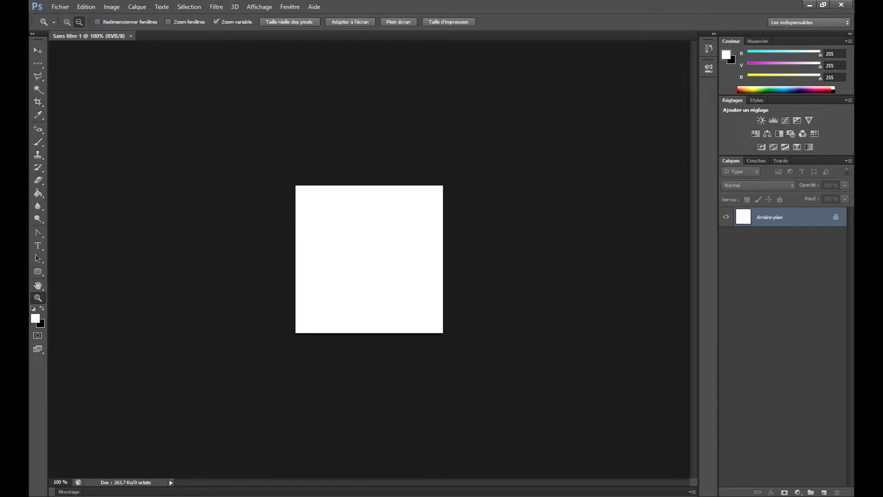
pyautogui.hotkey('ctrl', '-')
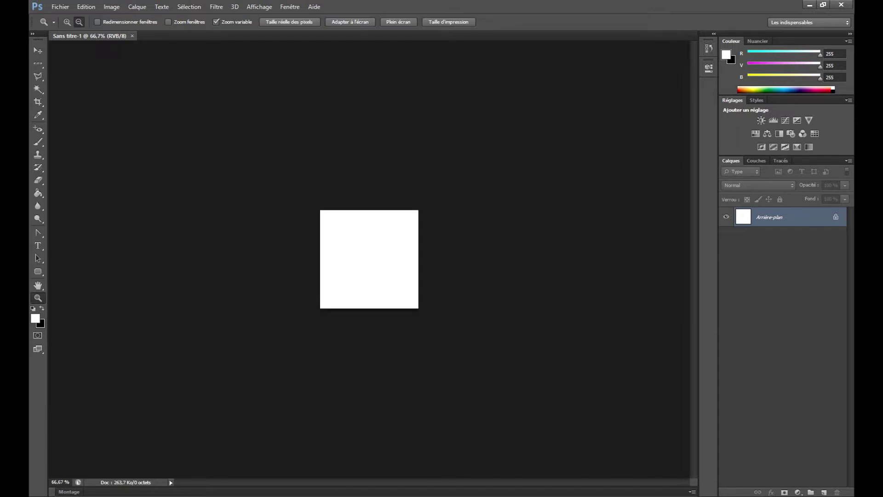
pyautogui.hotkey('ctrl', '+')
pyautogui.hotkey('ctrl', '+')
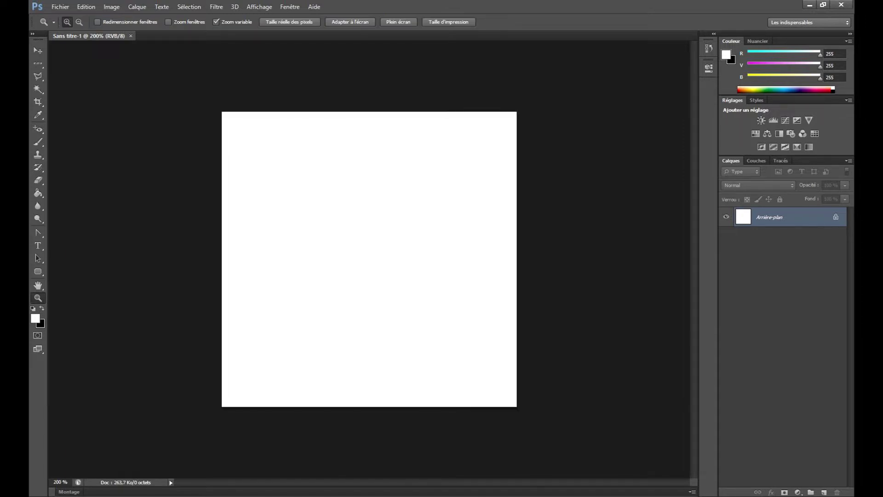
pyautogui.press('u')
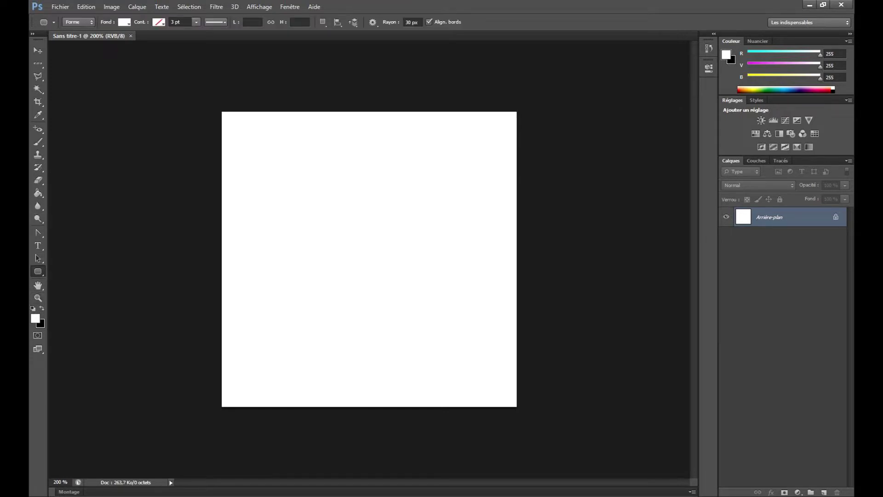
pyautogui.moveTo(245, 156); pyautogui.dragTo(473, 355)
# Set both the width and the height of the rounded rectangle to 250 px
pyautogui.click(246, 22)
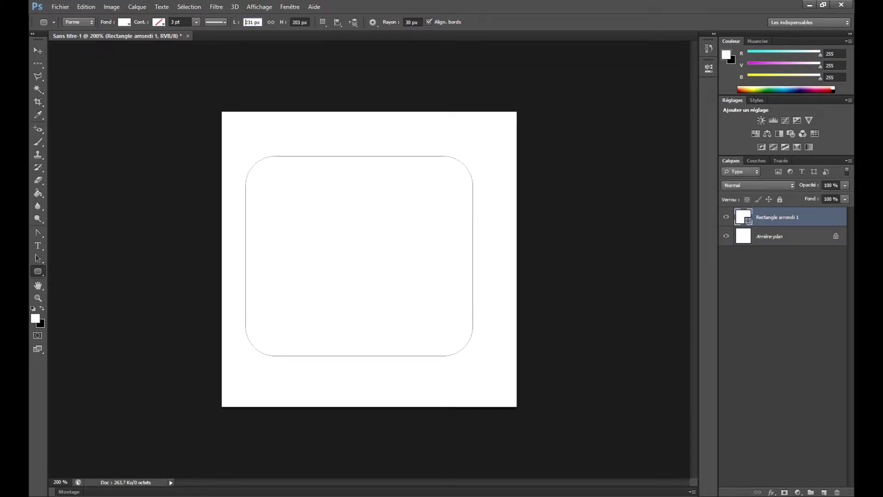
pyautogui.write('255')
pyautogui.press('Delete')
pyautogui.press('Delete')
pyautogui.press('Delete')
pyautogui.press('Delete')
pyautogui.write('0')
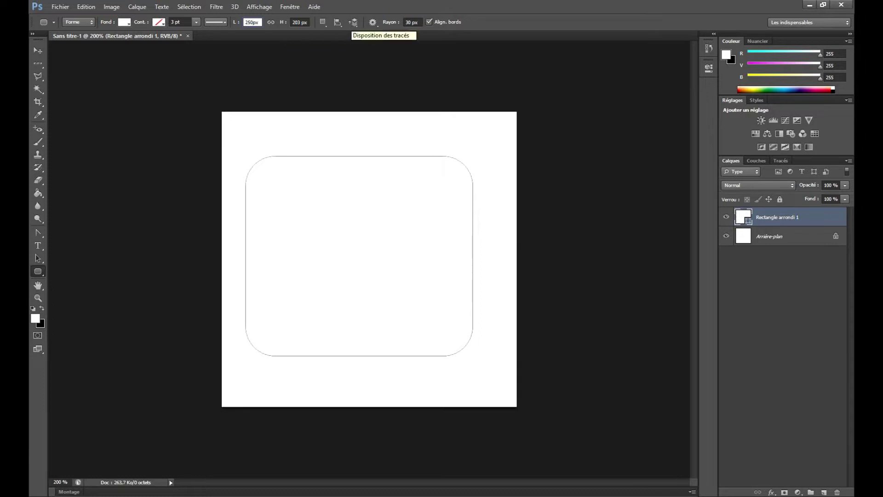
pyautogui.moveTo(299, 22); pyautogui.dragTo(292, 22)
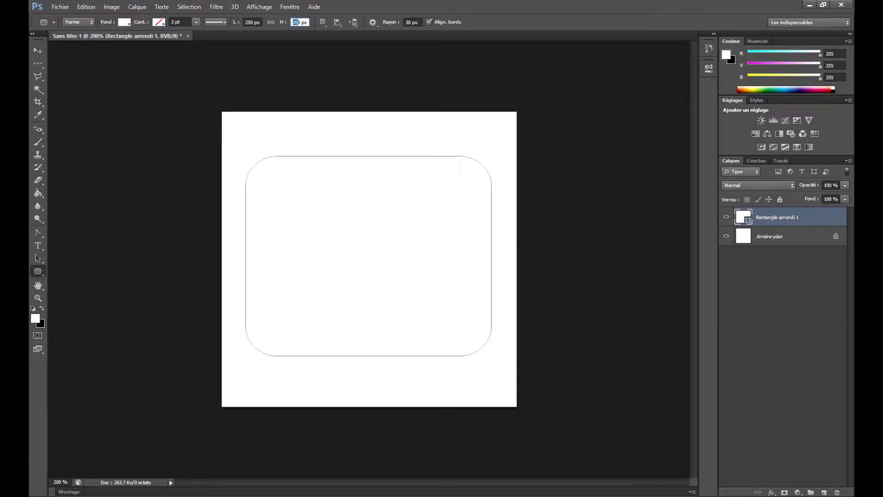
pyautogui.press('BackSpace')
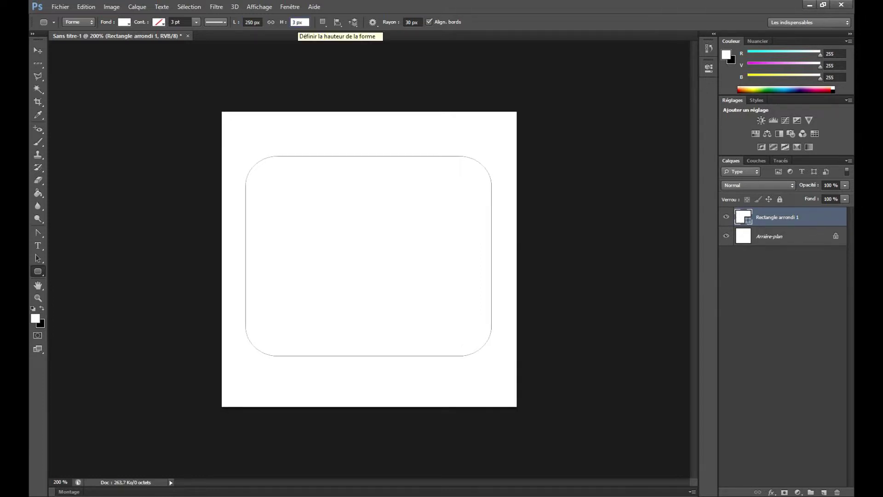
pyautogui.press('Delete')
pyautogui.write('250')
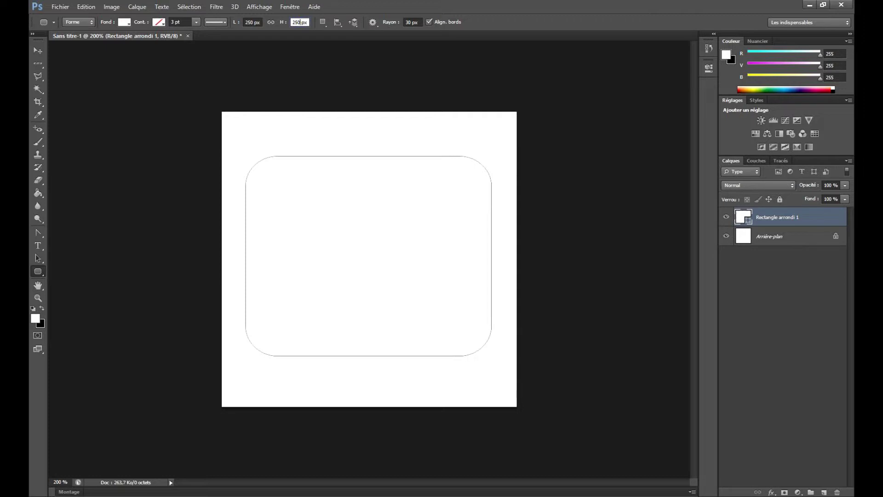
pyautogui.press('Return')
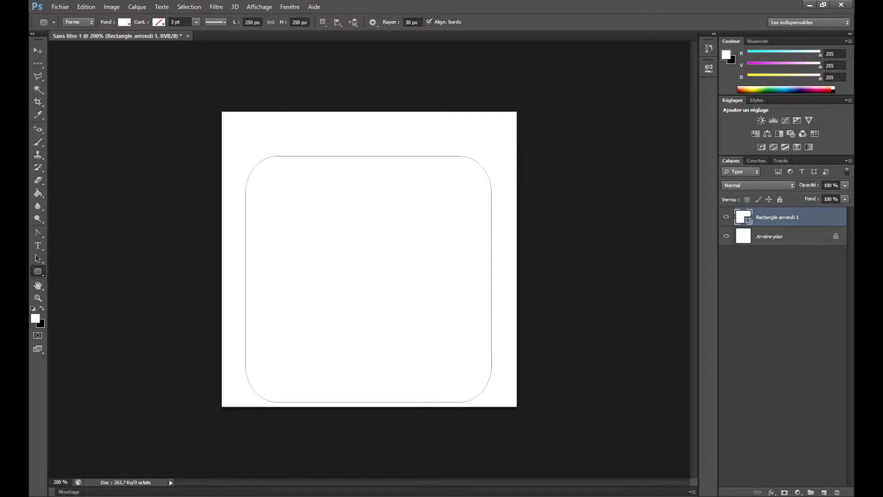
# Duplicate the rounded rectangle layer twice, keeping the proposed layer names
pyautogui.rightClick(771, 217)
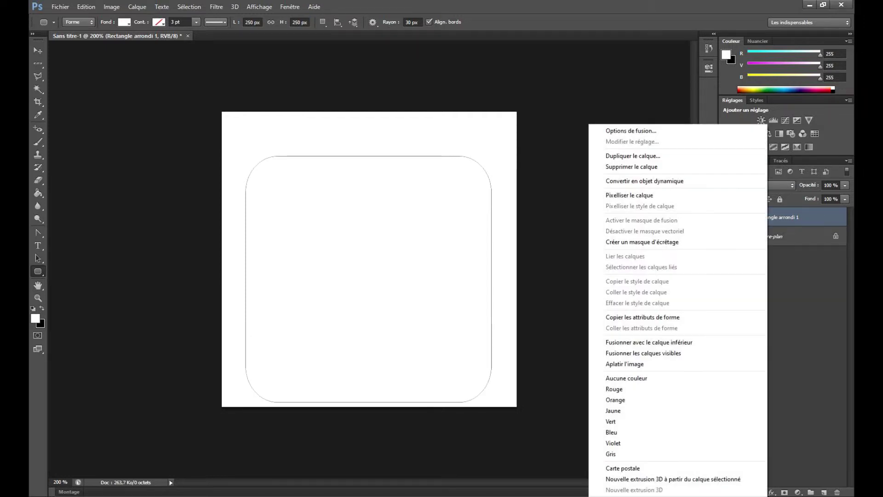
pyautogui.click(633, 156)
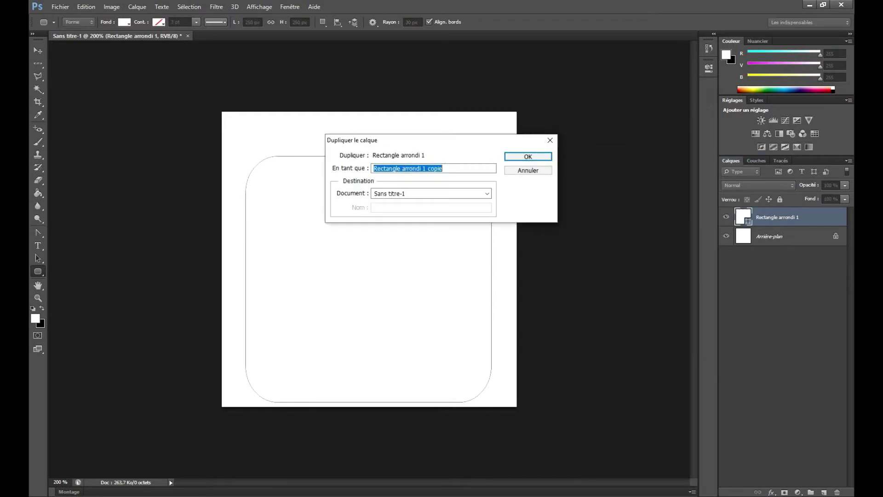
pyautogui.press('Return')
pyautogui.rightClick(779, 216)
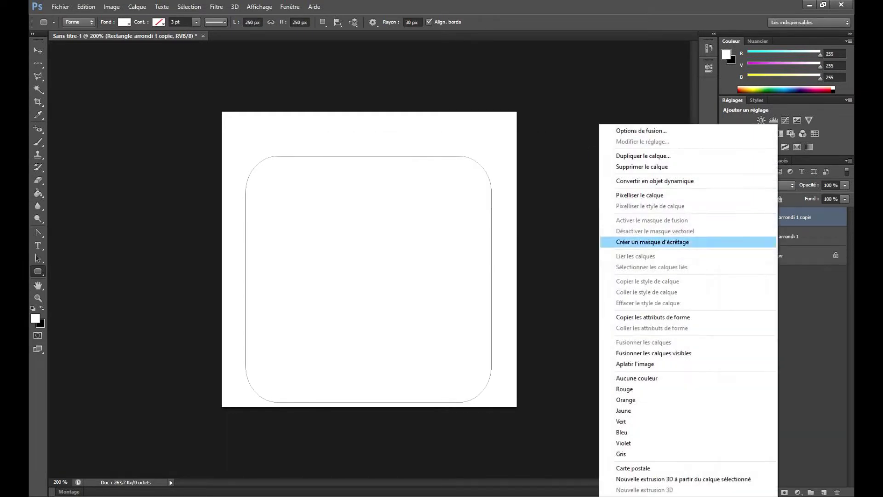
pyautogui.click(643, 155)
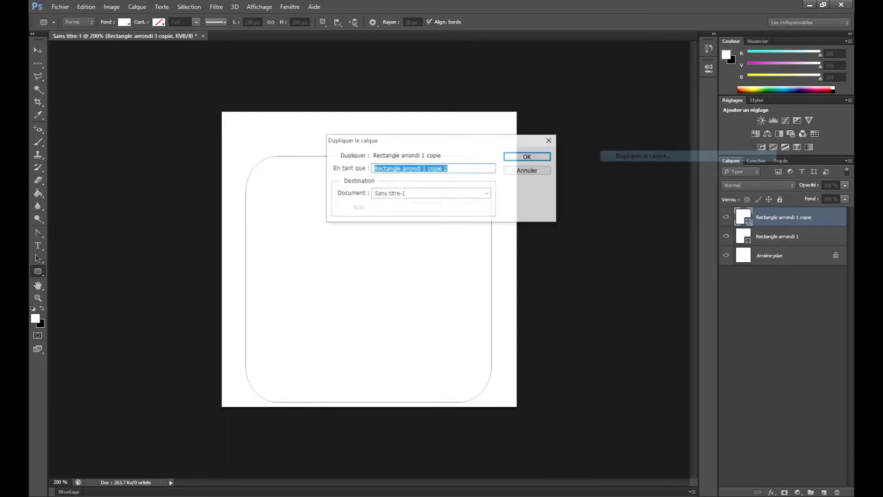
pyautogui.press('Return')
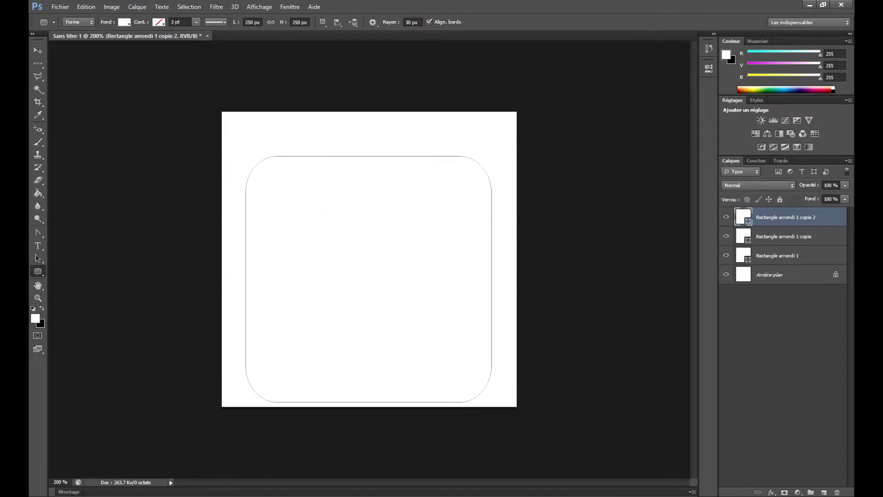
pyautogui.click(778, 255)
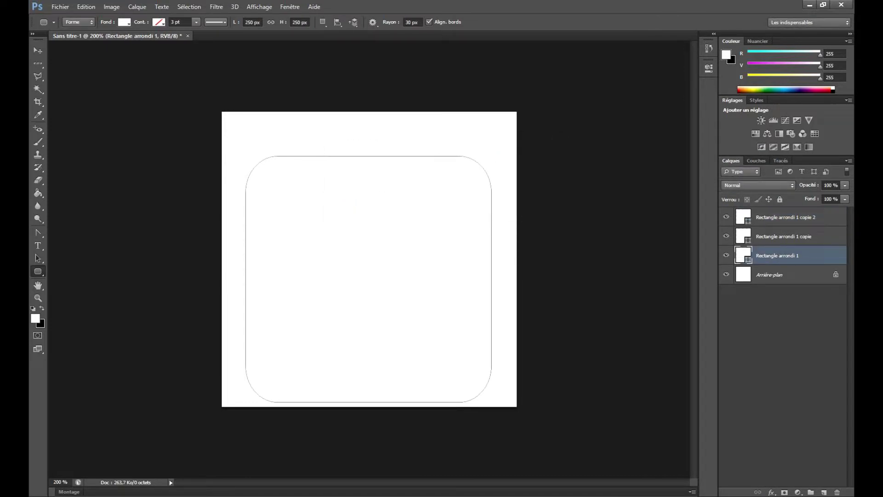
pyautogui.click(124, 22)
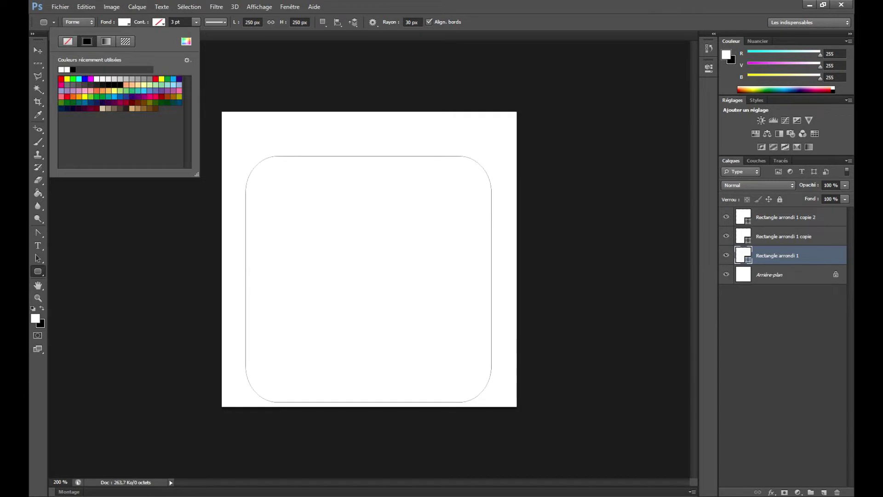
pyautogui.press('Return')
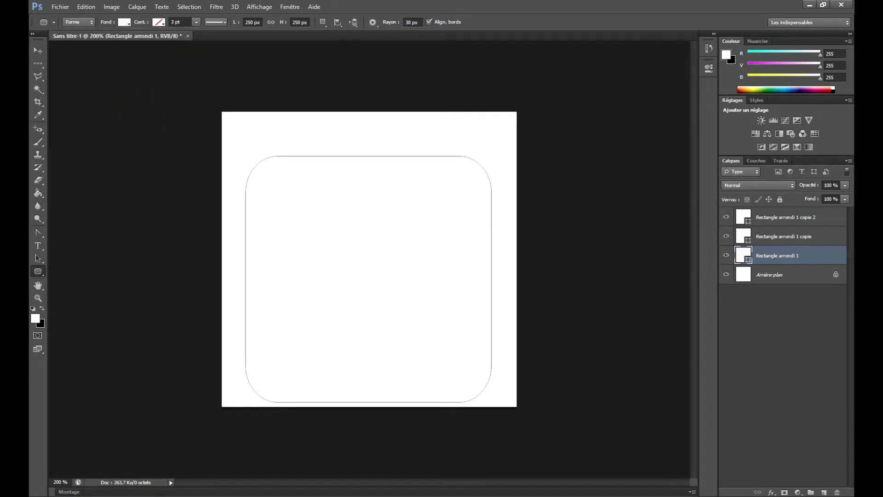
# Scale the layer Rectangle arrondi 1 copie proportionally to about 89% from its upper-left corner with a free transform
pyautogui.click(784, 236)
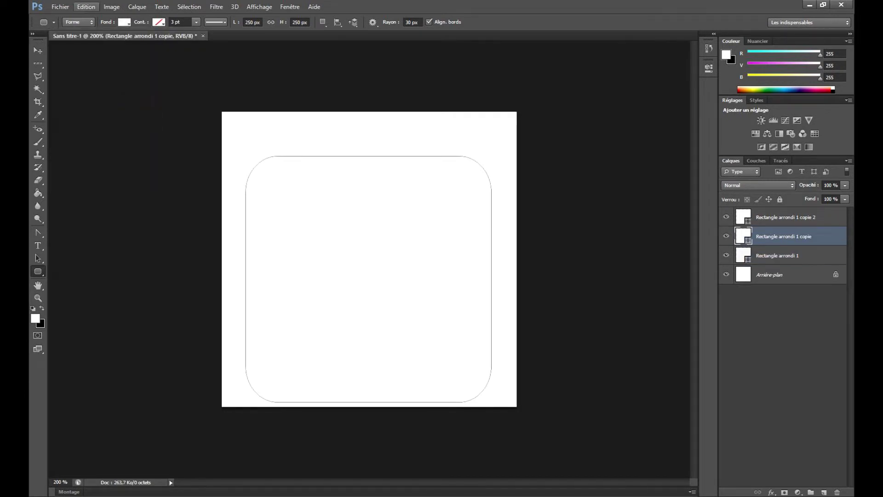
pyautogui.click(86, 7)
pyautogui.click(127, 190)
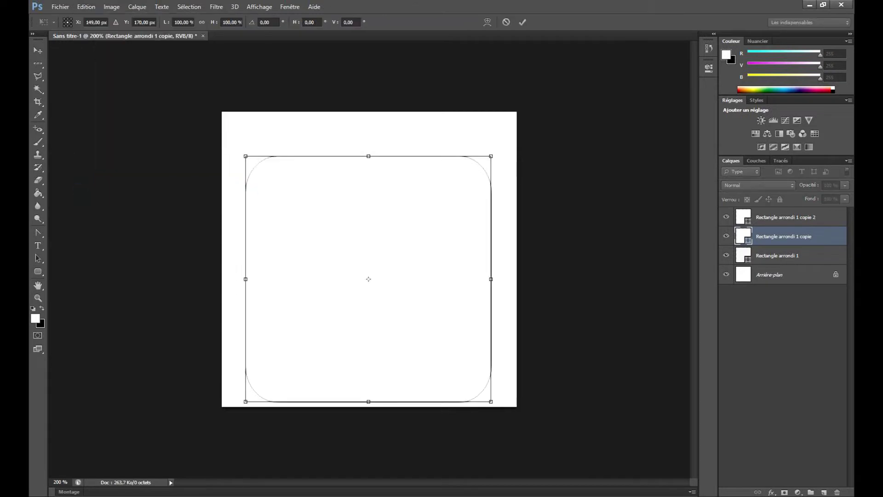
pyautogui.moveTo(245, 157); pyautogui.dragTo(272, 183)
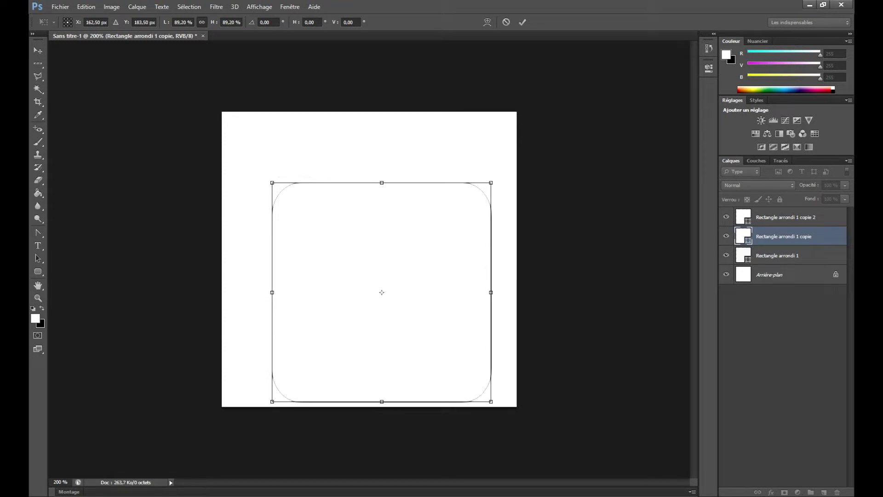
pyautogui.press('Return')
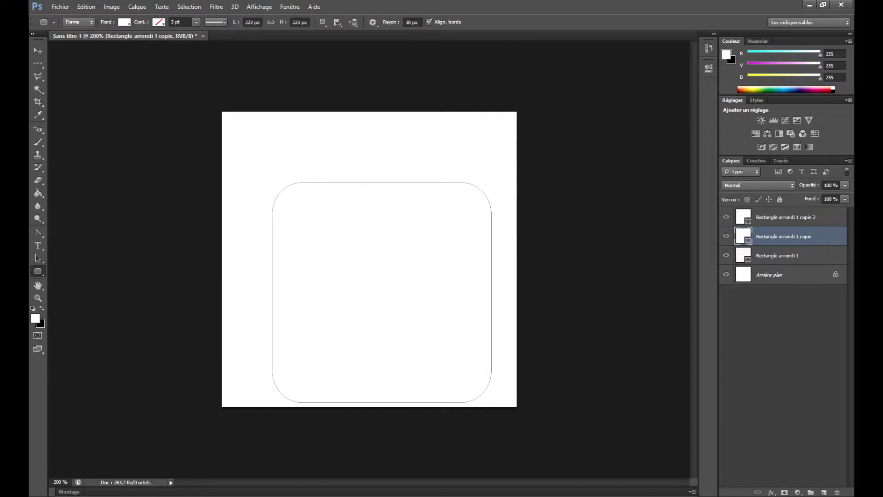
# Change the fill of the original Rectangle arrondi 1 shape to a medium grey swatch
pyautogui.click(789, 256)
pyautogui.click(123, 22)
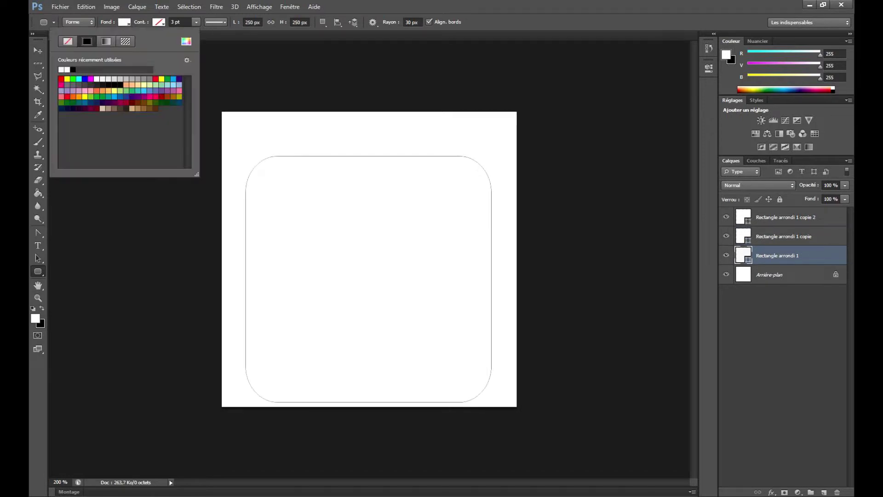
pyautogui.click(144, 78)
pyautogui.click(150, 79)
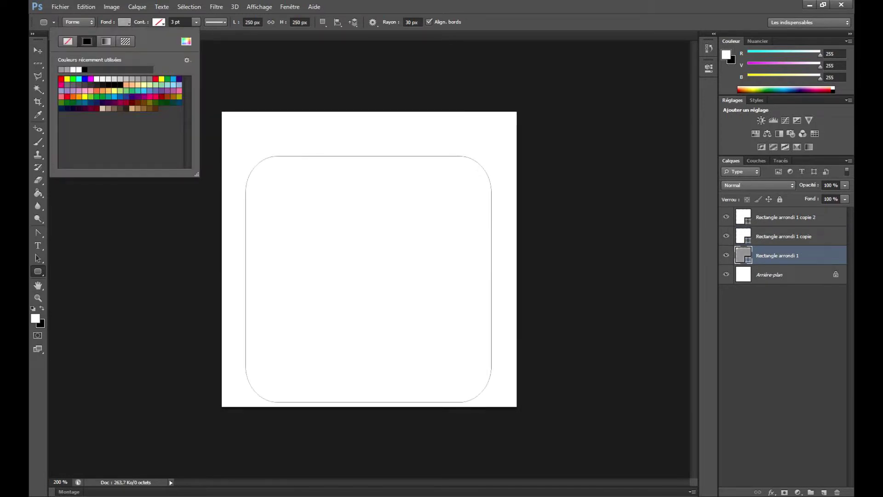
pyautogui.press('Return')
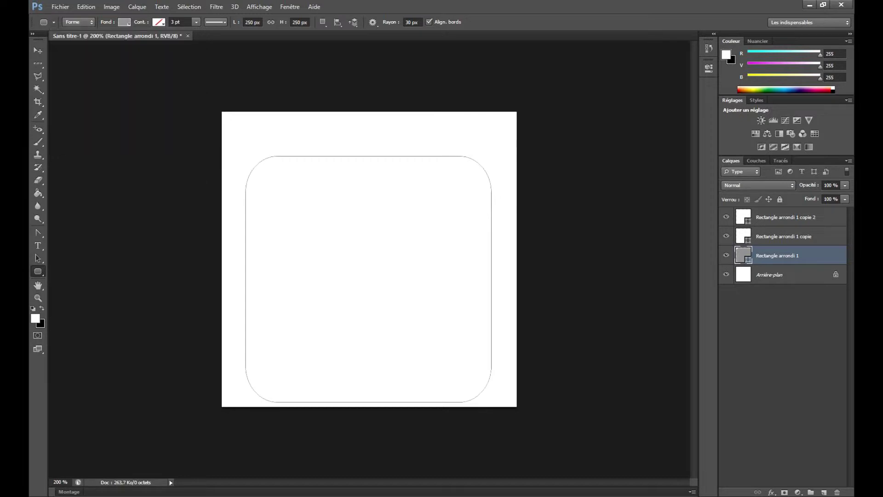
# Hide the Arrière-plan and Rectangle arrondi 1 copie 2 layers, with Rectangle arrondi 1 copie selected
pyautogui.click(784, 236)
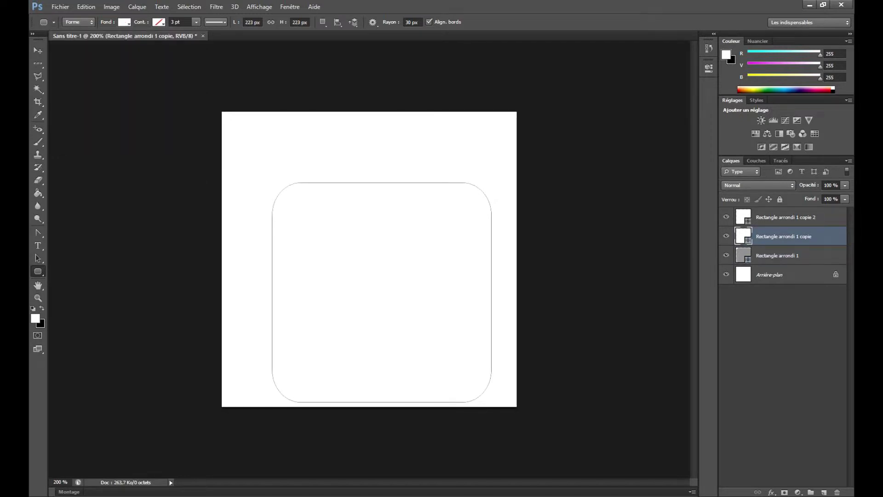
pyautogui.click(726, 275)
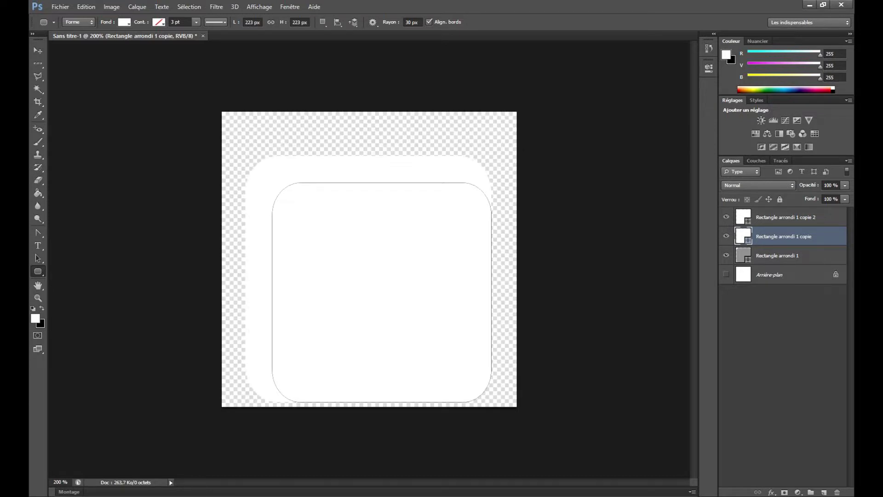
pyautogui.click(727, 217)
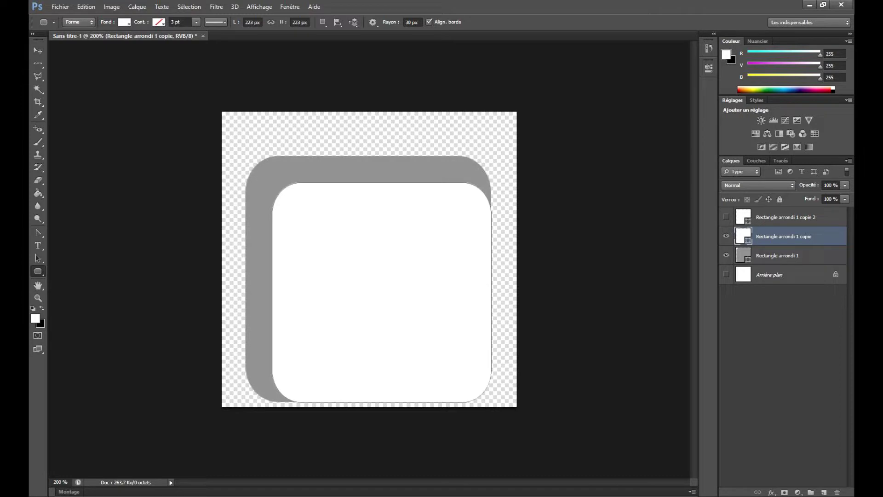
# Change the fill of the Rectangle arrondi 1 copie shape to a very light grey swatch
pyautogui.click(86, 7)
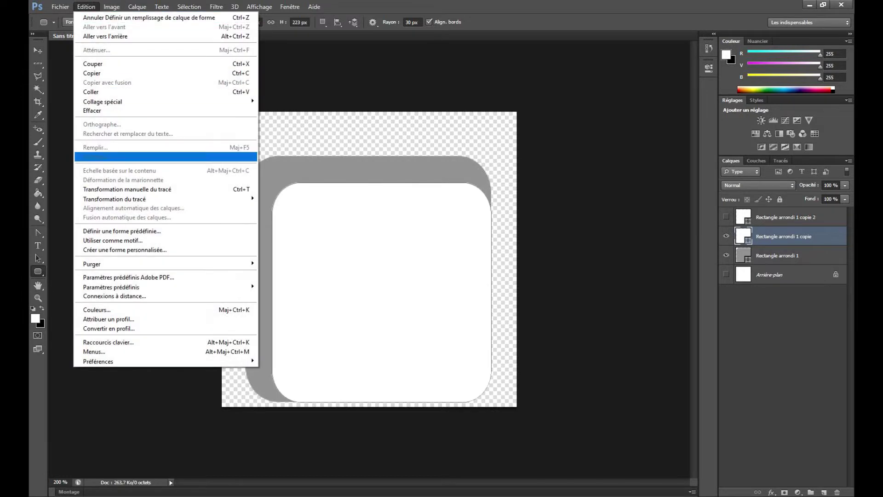
pyautogui.click(86, 7)
pyautogui.click(124, 22)
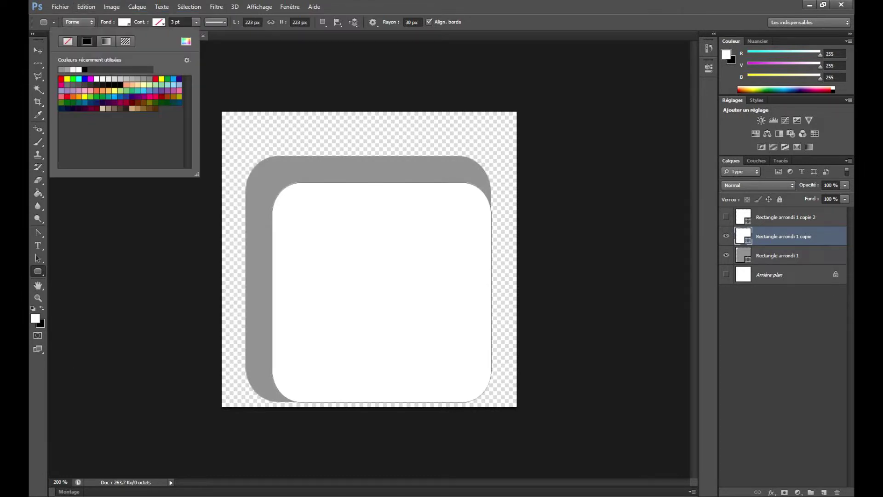
pyautogui.click(103, 79)
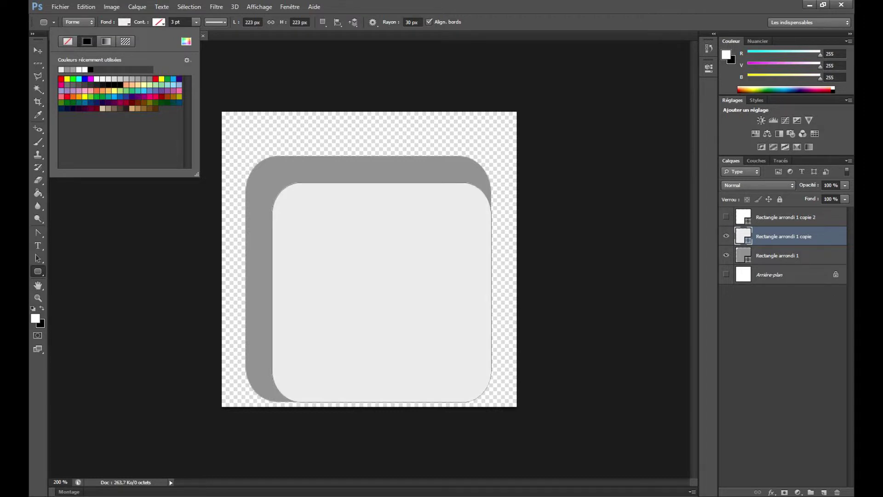
# Scale the Rectangle arrondi 1 copie 2 shape proportionally to about 79.6% from its upper-left corner with a free transform
pyautogui.click(786, 217)
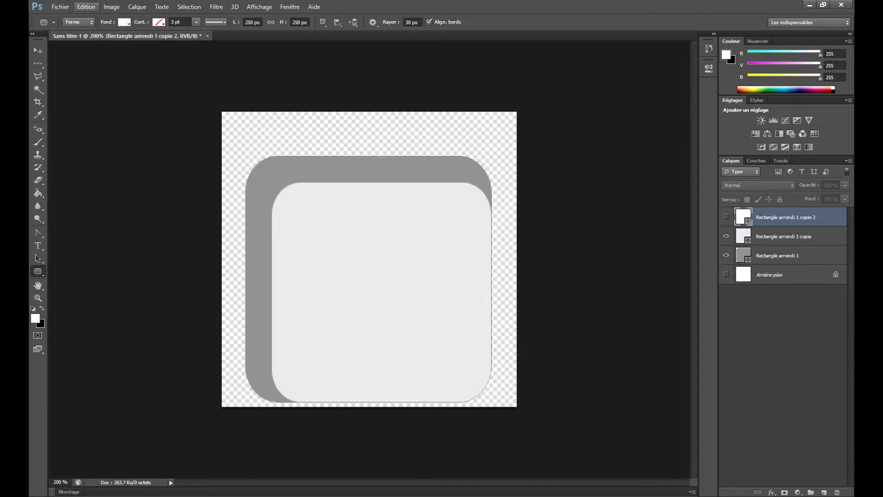
pyautogui.click(86, 7)
pyautogui.click(127, 189)
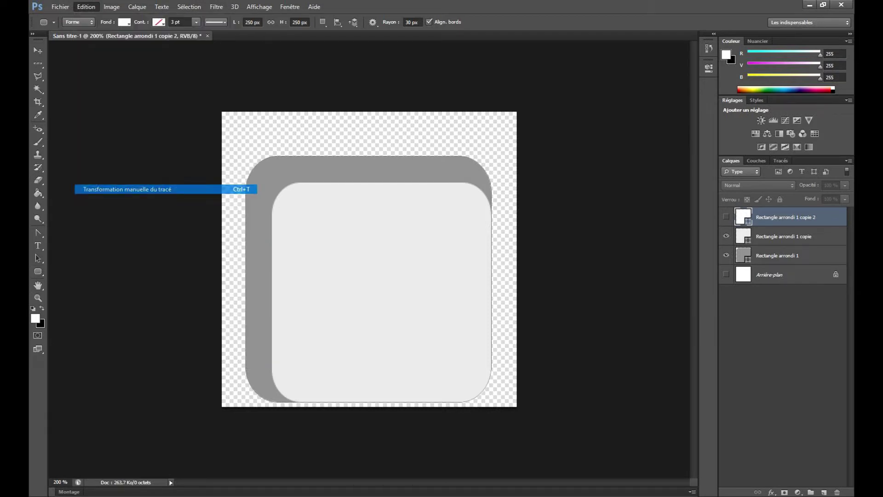
pyautogui.moveTo(245, 156); pyautogui.dragTo(296, 201)
pyautogui.click(202, 22)
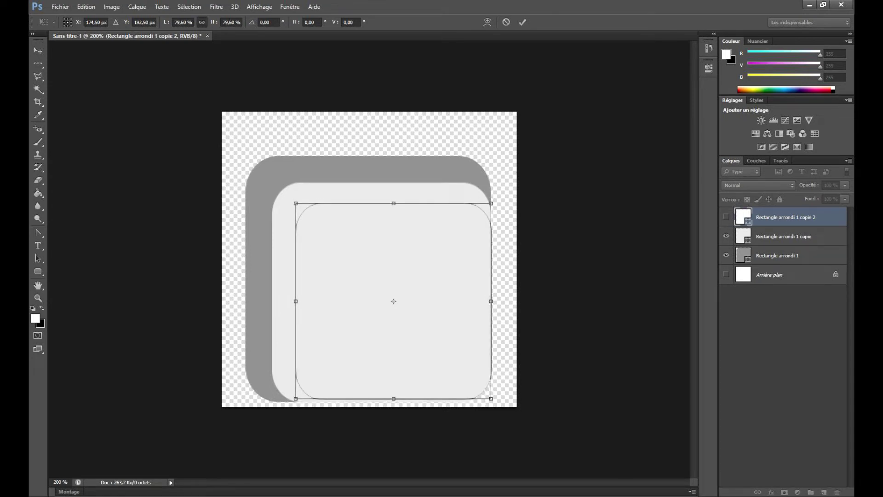
pyautogui.press('Return')
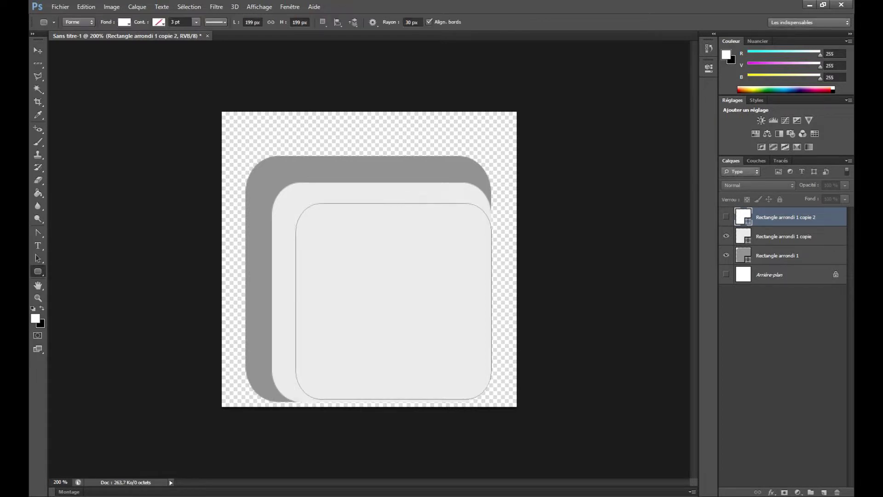
# Fill the Rectangle arrondi 1 copie 2 shape with pure blue and make its layer visible
pyautogui.click(124, 22)
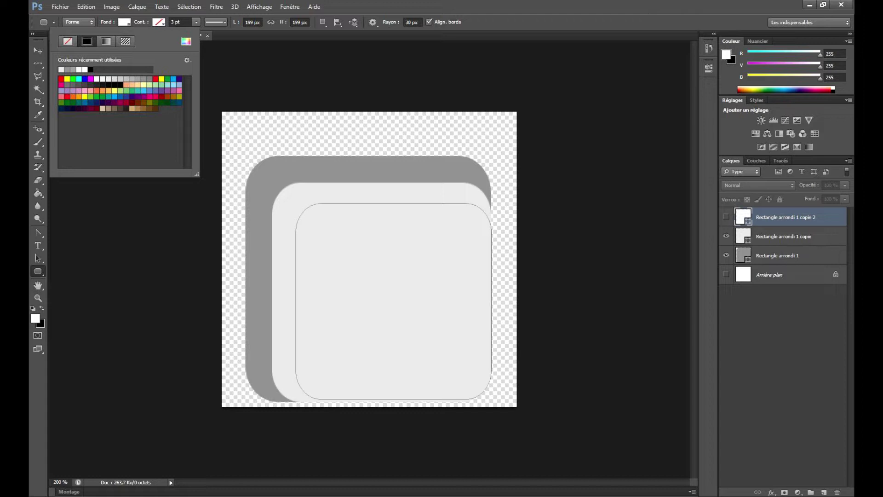
pyautogui.click(85, 78)
pyautogui.press('Return')
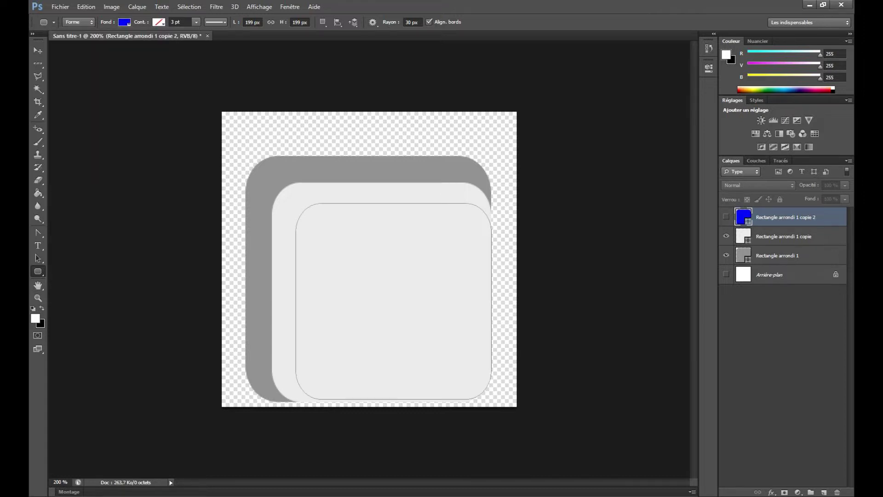
pyautogui.click(725, 217)
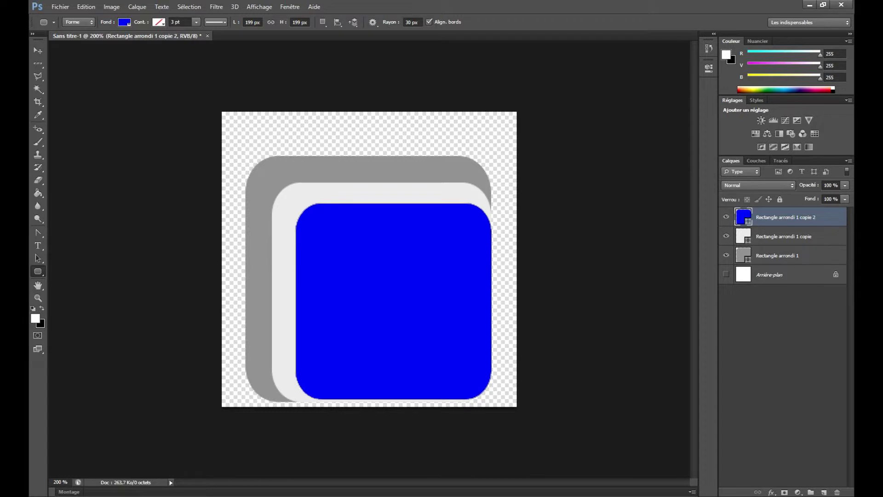
# Align the three rounded rectangle layers on their horizontal and vertical centres
pyautogui.press('v')
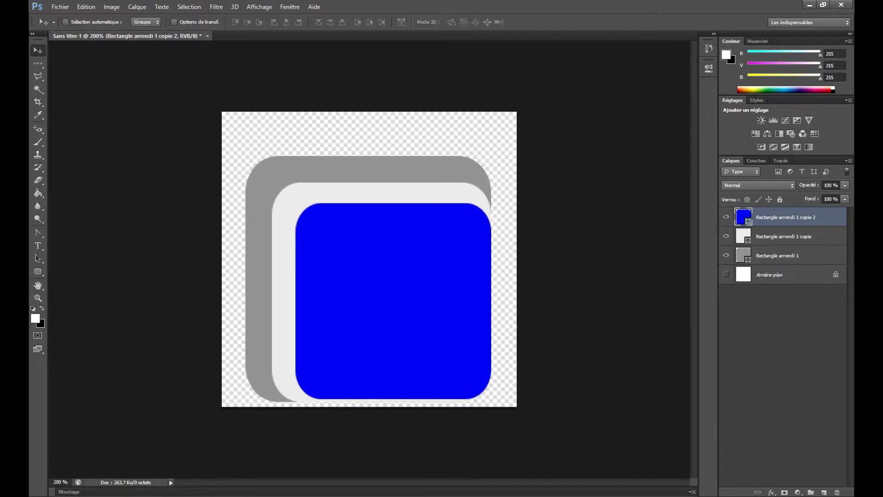
pyautogui.keyDown('ctrl'); pyautogui.click(784, 237); pyautogui.keyUp('ctrl')
pyautogui.keyDown('ctrl'); pyautogui.click(784, 255); pyautogui.keyUp('ctrl')
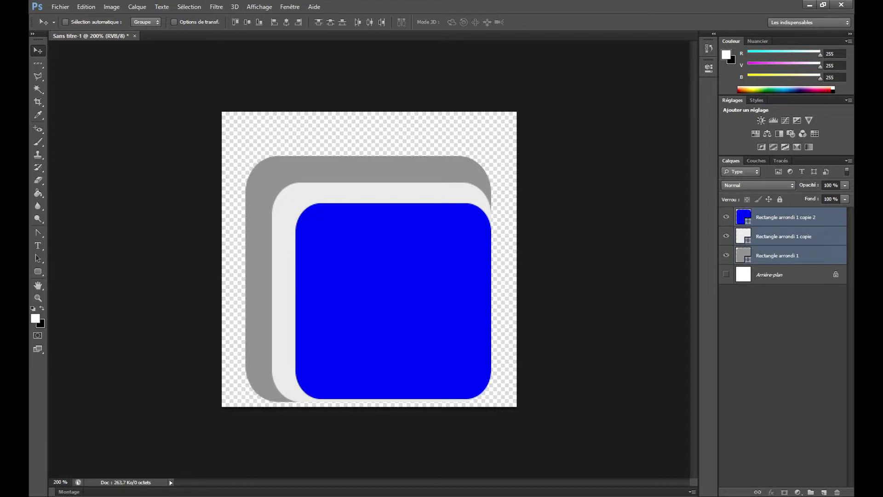
pyautogui.click(286, 22)
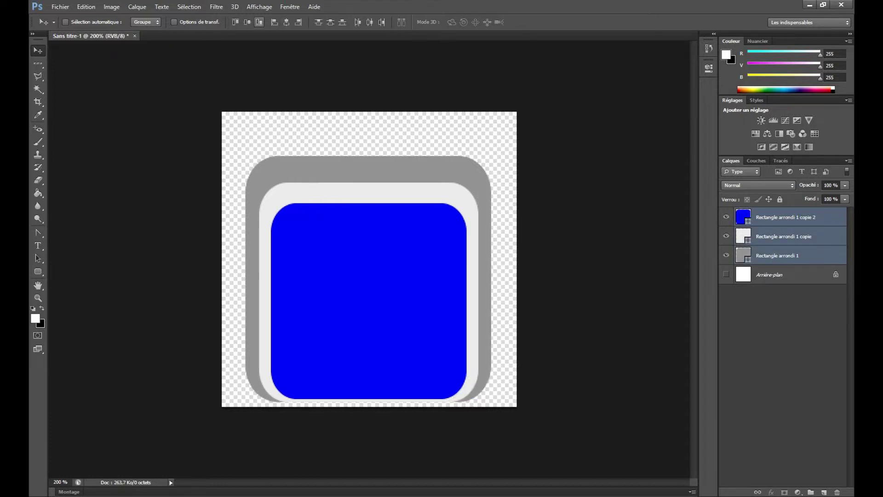
pyautogui.click(247, 22)
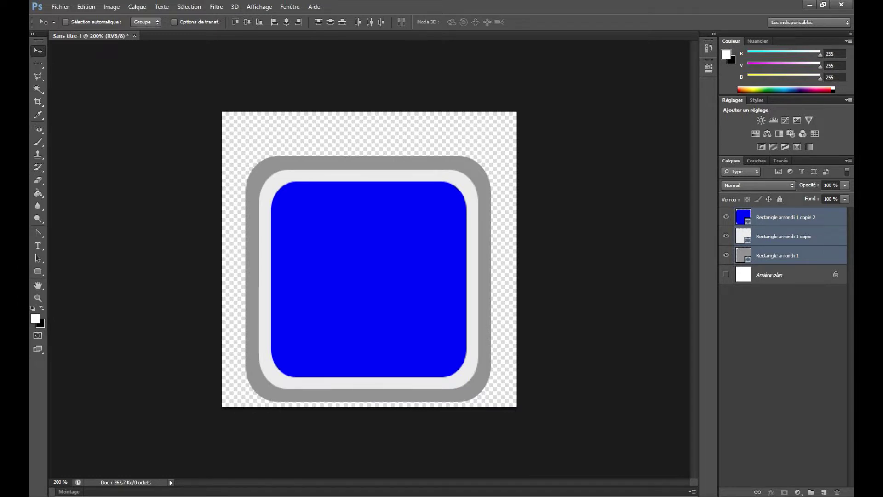
# Duplicate the Rectangle arrondi 1 copie 2 layer and enable automatic selection for the Move tool
pyautogui.click(786, 217)
pyautogui.rightClick(785, 217)
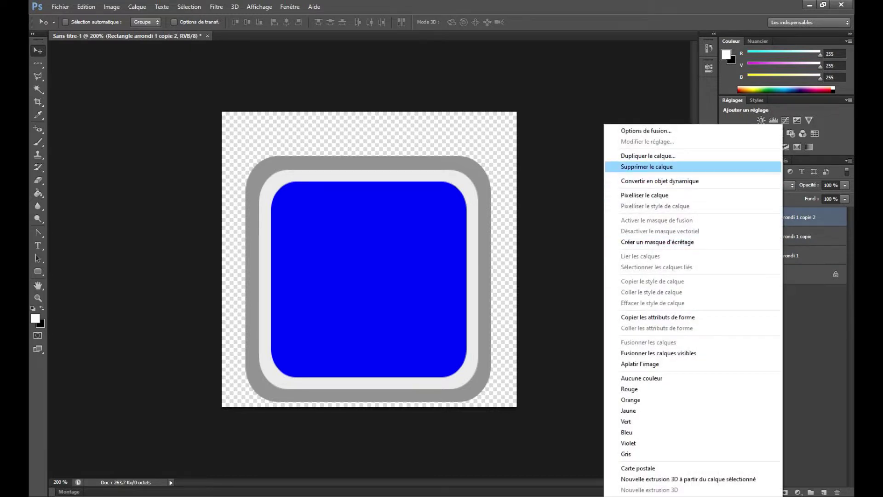
pyautogui.click(648, 156)
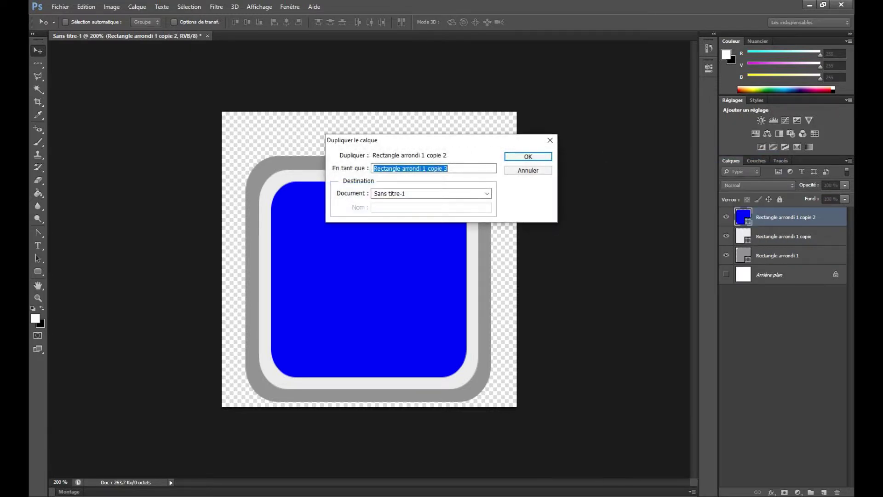
pyautogui.press('Return')
pyautogui.click(65, 22)
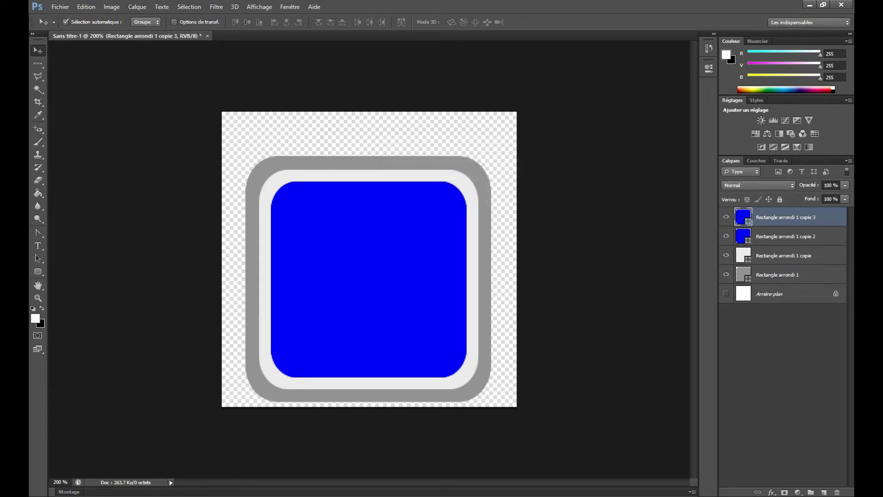
# Scale the duplicated blue rectangle, Rectangle arrondi 1 copie 3, proportionally to about 96.6% from its upper-left corner with a free transform
pyautogui.doubleClick(816, 217)
pyautogui.press('Return')
pyautogui.click(86, 6)
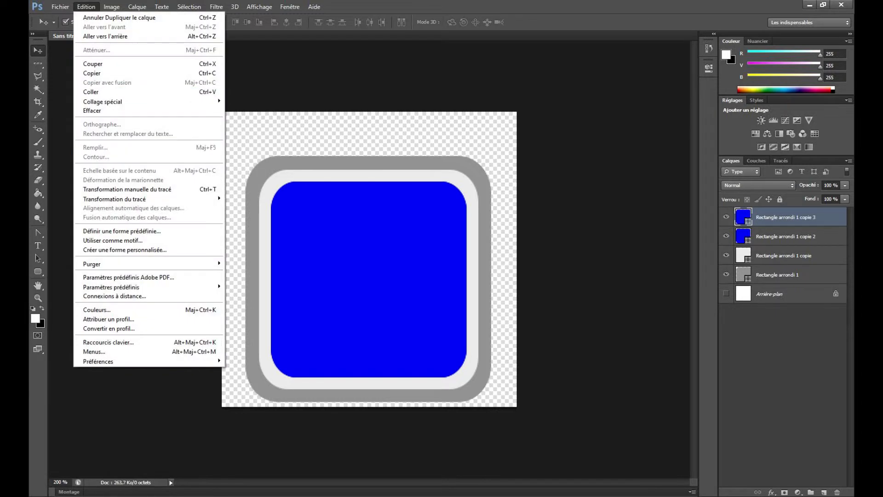
pyautogui.click(127, 189)
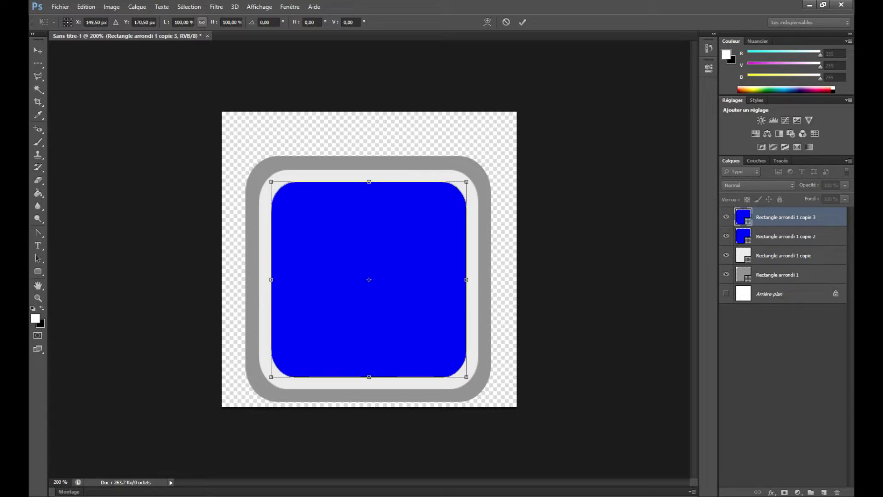
pyautogui.click(201, 22)
pyautogui.moveTo(271, 182); pyautogui.dragTo(278, 188)
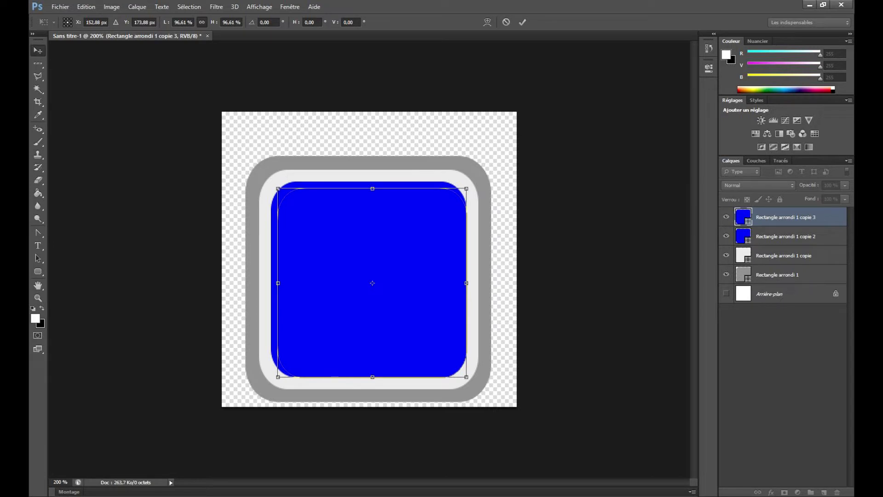
pyautogui.press('Return')
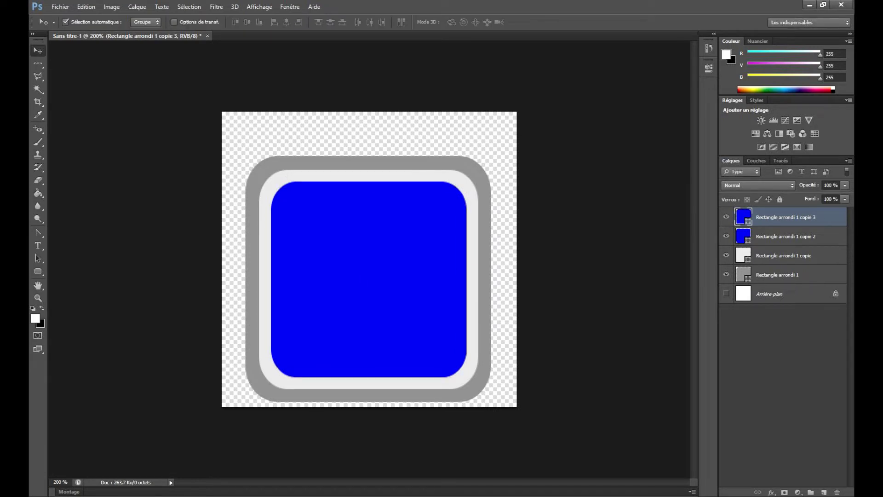
# Change the fill colour of the Rectangle arrondi 1 copie 3 shape to very dark blue, 080849
pyautogui.doubleClick(743, 217)
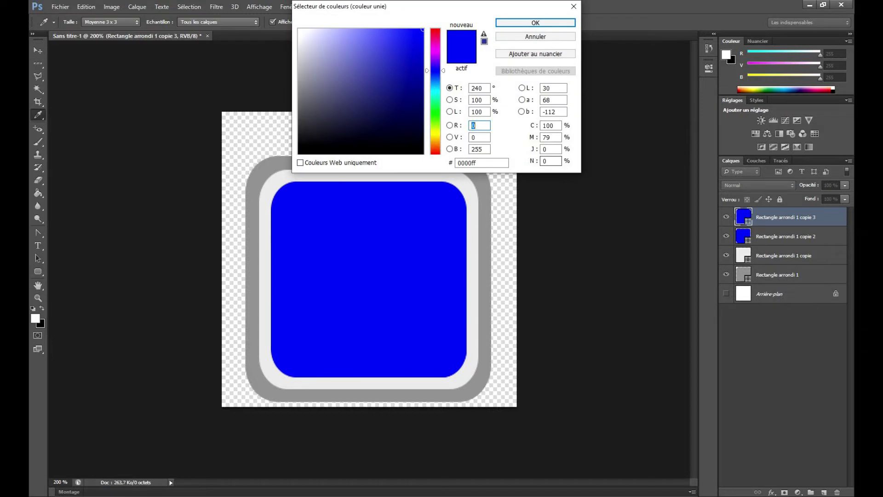
pyautogui.click(409, 118)
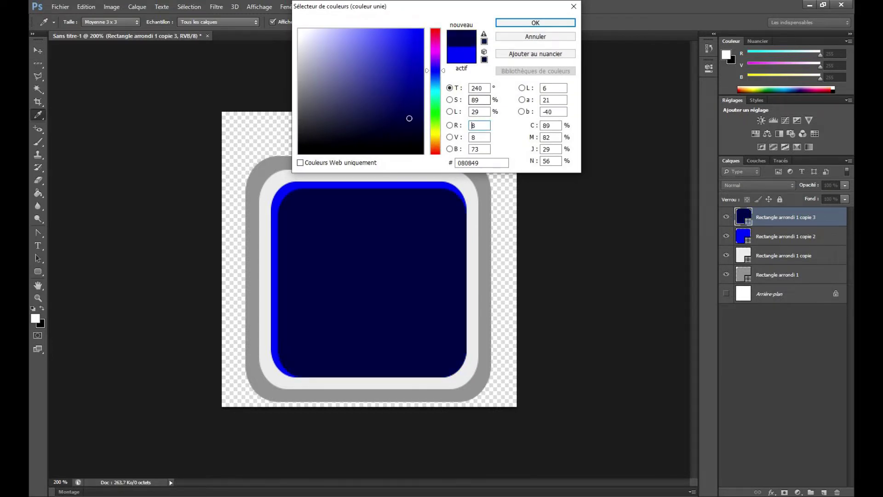
pyautogui.press('Return')
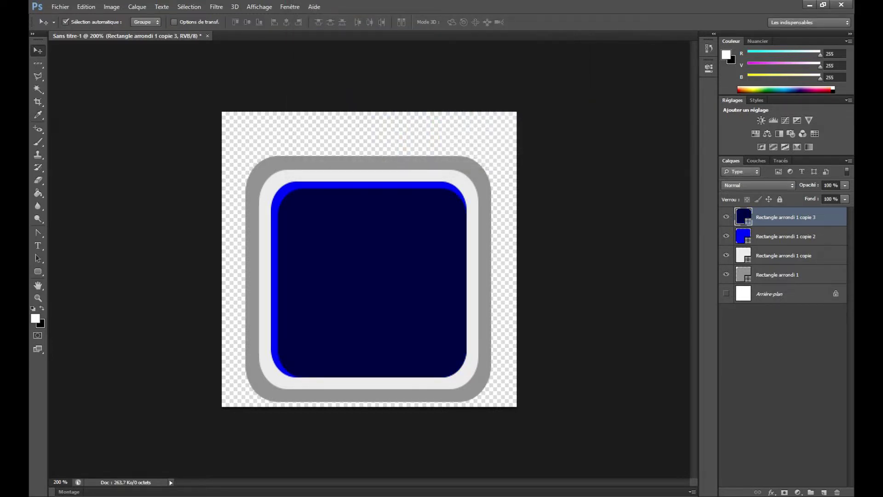
# Align all four rounded rectangle layers on their vertical and horizontal centres
pyautogui.keyDown('ctrl'); pyautogui.click(786, 236); pyautogui.keyUp('ctrl')
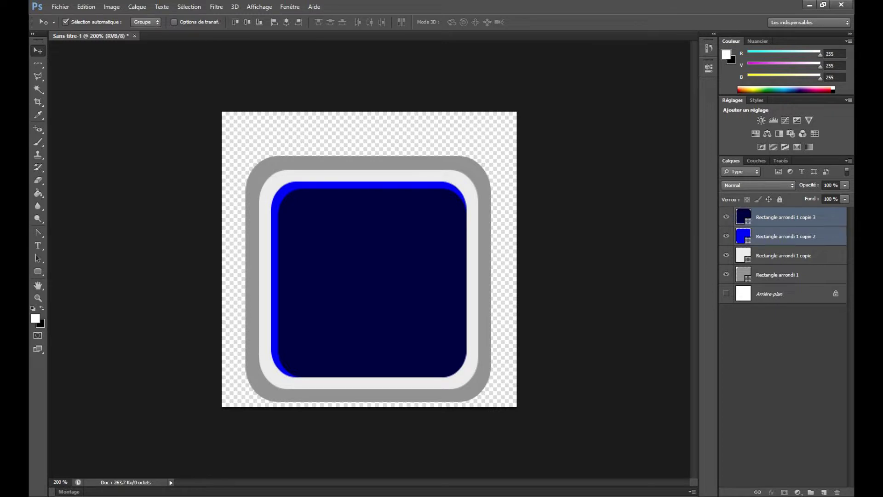
pyautogui.keyDown('ctrl'); pyautogui.click(785, 256); pyautogui.keyUp('ctrl')
pyautogui.keyDown('ctrl'); pyautogui.click(786, 274); pyautogui.keyUp('ctrl')
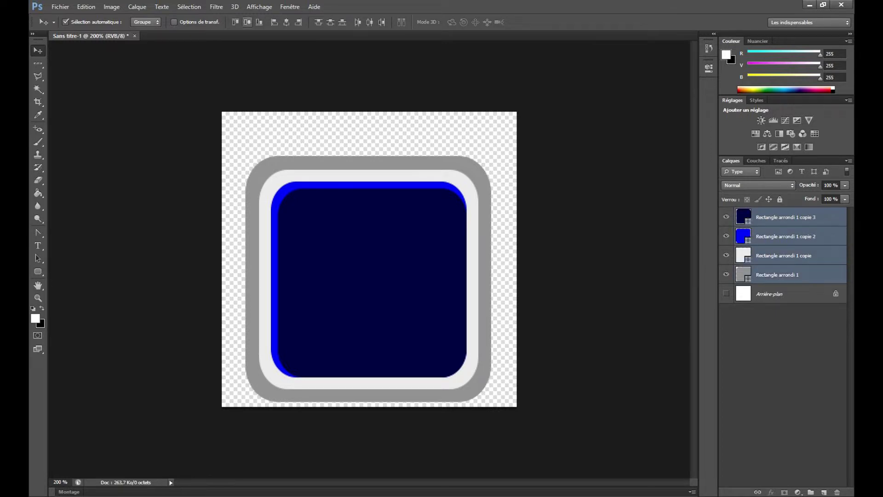
pyautogui.click(247, 22)
pyautogui.click(286, 22)
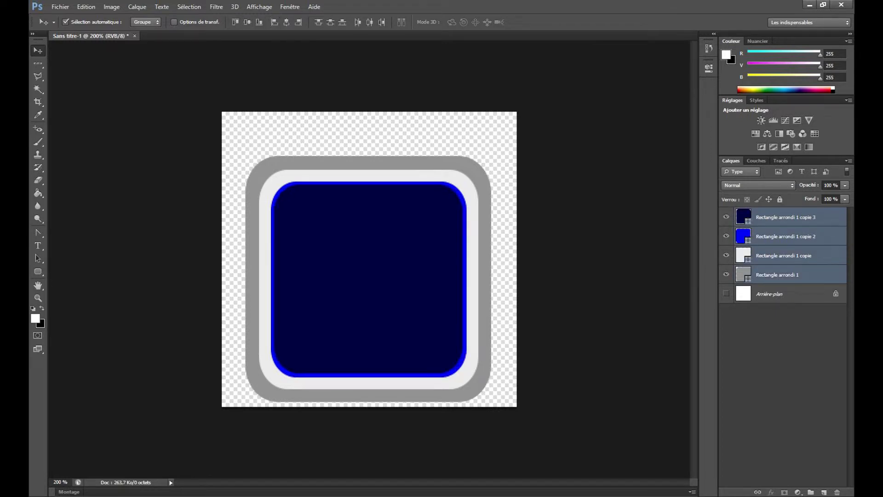
# Add a gradient overlay (Incrustation en dégradé) to the Rectangle arrondi 1 copie 3 layer and show its settings
pyautogui.click(786, 217)
pyautogui.doubleClick(782, 216)
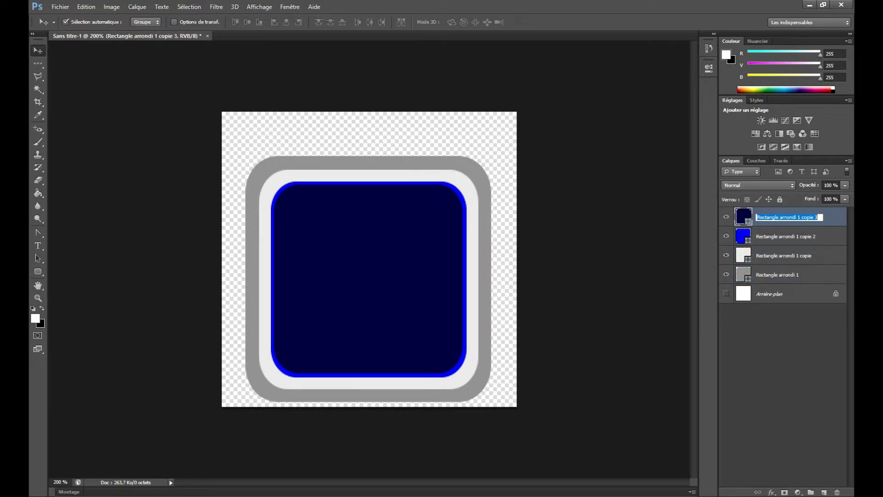
pyautogui.click(772, 492)
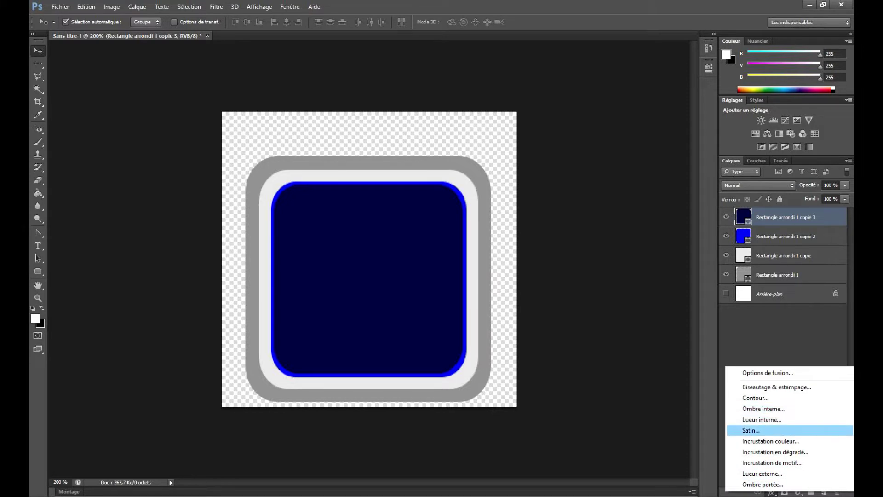
pyautogui.click(767, 372)
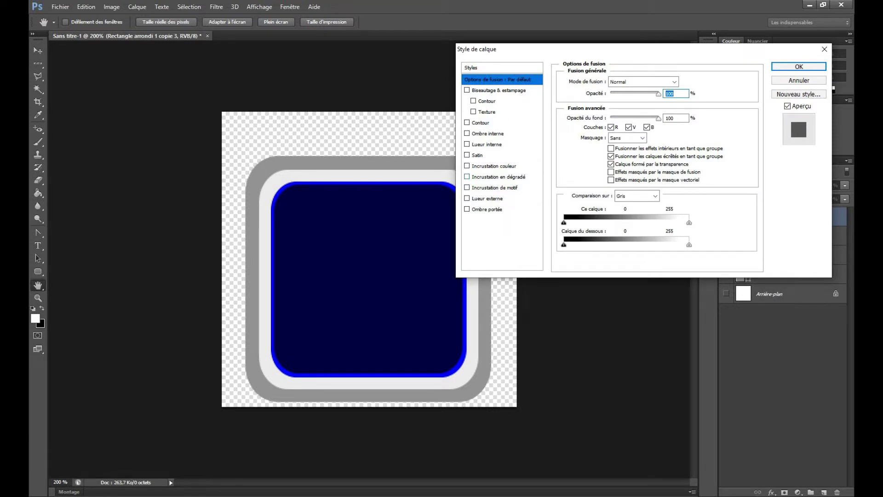
pyautogui.click(467, 177)
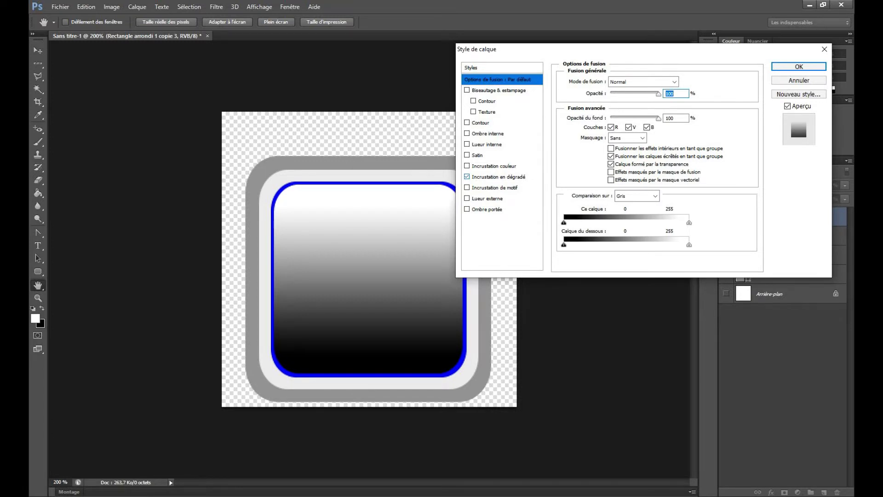
pyautogui.click(499, 177)
# Add three white colour stops to the overlay gradient: at 28%, near the middle and about two thirds along
pyautogui.click(635, 118)
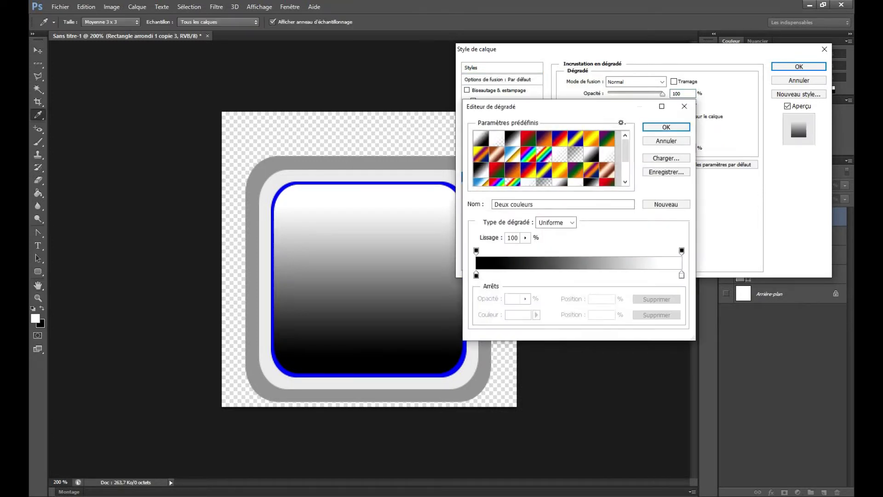
pyautogui.moveTo(483, 274); pyautogui.dragTo(584, 275)
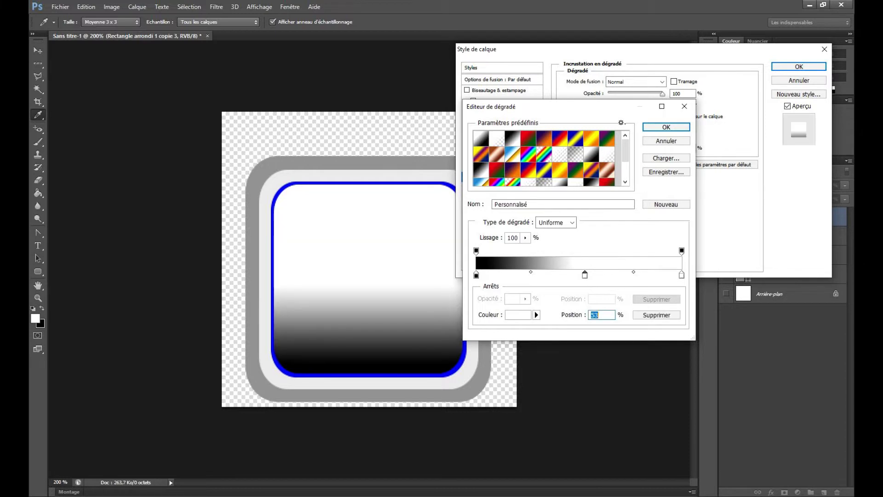
pyautogui.moveTo(526, 274); pyautogui.dragTo(533, 274)
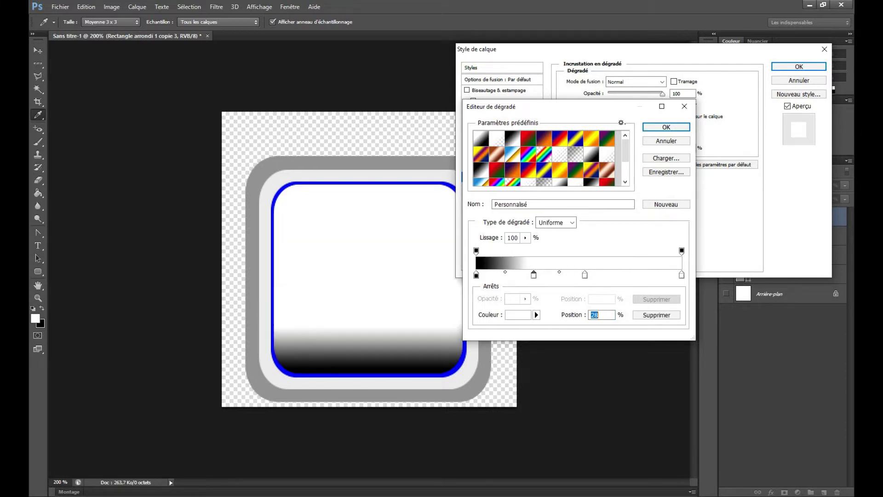
pyautogui.moveTo(585, 275); pyautogui.dragTo(580, 275)
pyautogui.click(682, 274)
pyautogui.click(616, 275)
pyautogui.click(533, 274)
# Change the black colour stop at the start of the gradient to light grey, b6b4b4
pyautogui.click(476, 274)
pyautogui.click(518, 315)
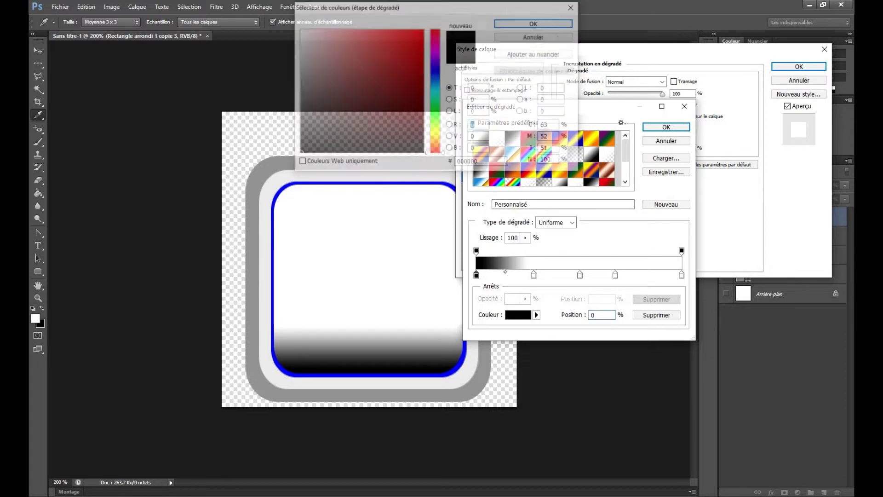
pyautogui.moveTo(300, 78); pyautogui.dragTo(299, 65)
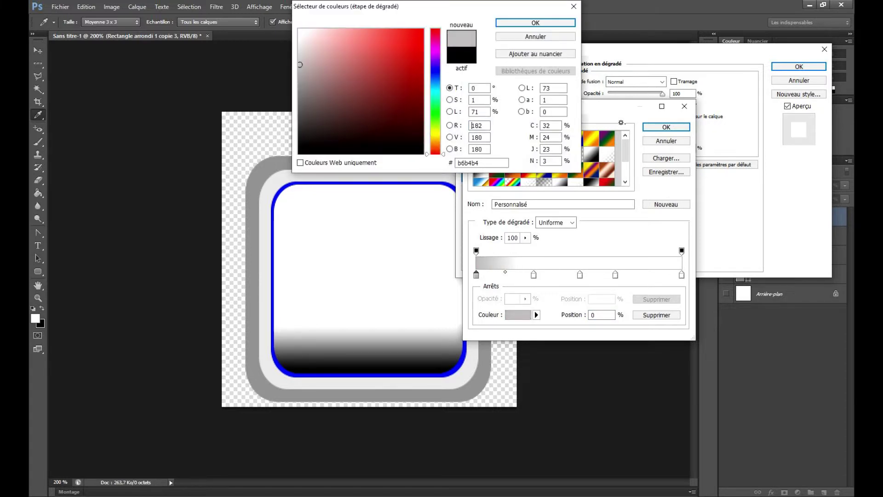
pyautogui.click(536, 23)
# Change the overlay gradient's colour stop at 28% to dark grey, 676161
pyautogui.click(534, 275)
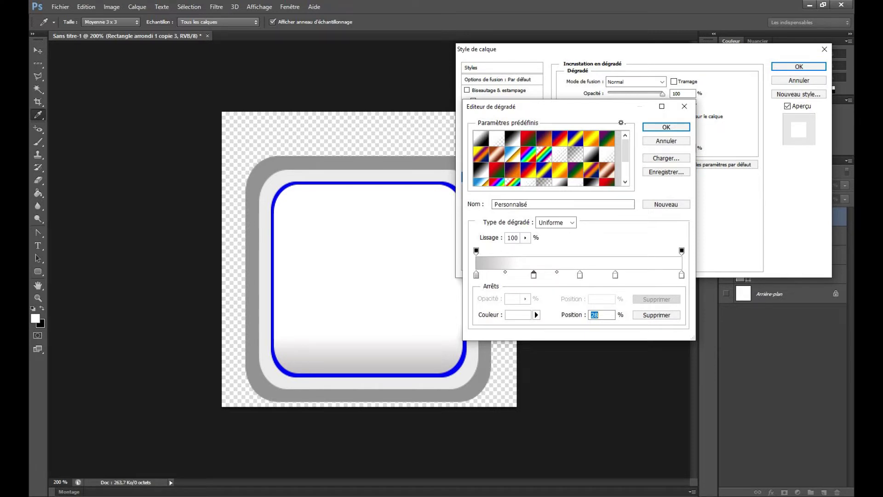
pyautogui.click(517, 315)
pyautogui.moveTo(305, 86)
pyautogui.mouseDown()
pyautogui.moveTo(306, 76)
pyautogui.moveTo(305, 103)
pyautogui.mouseUp()
pyautogui.doubleClick(472, 125)
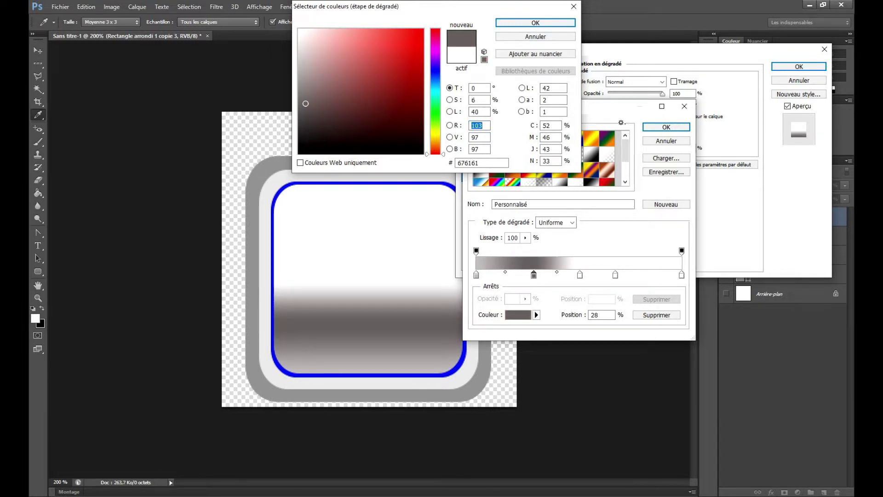
pyautogui.click(535, 23)
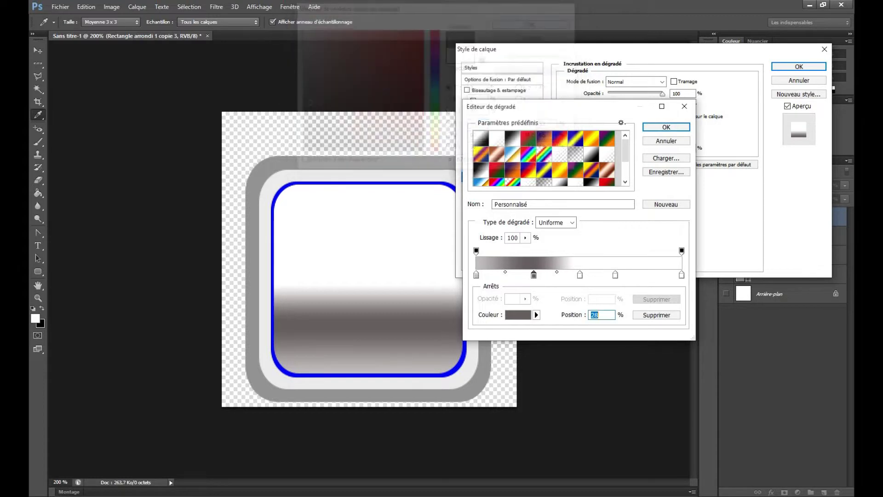
# Change the overlay gradient's colour stop at 68% to a light bluish grey and apply the edited gradient
pyautogui.click(615, 275)
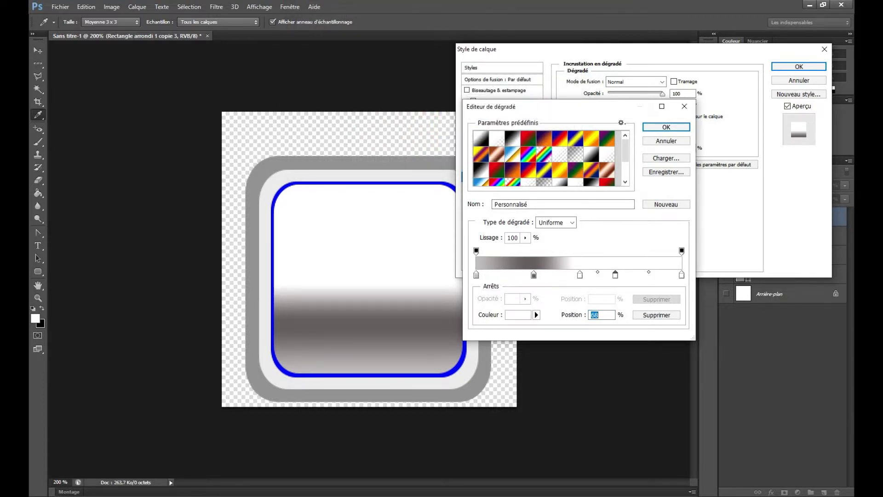
pyautogui.click(518, 315)
pyautogui.click(436, 71)
pyautogui.click(410, 118)
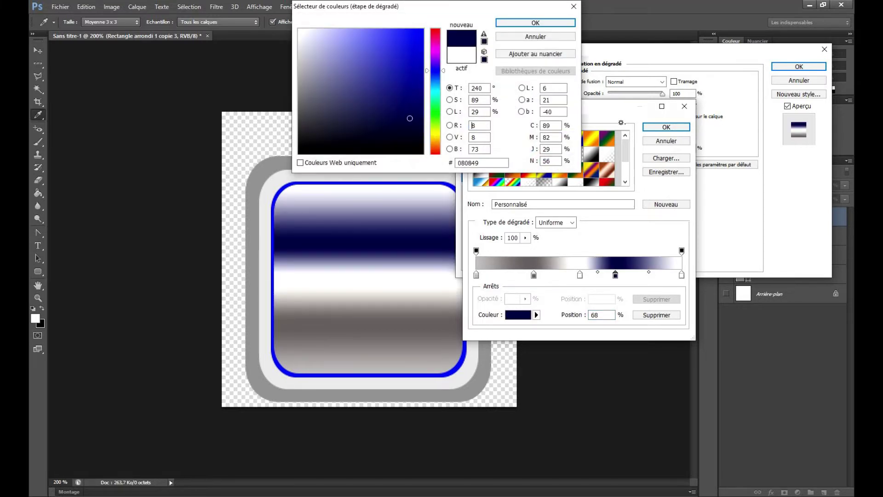
pyautogui.moveTo(410, 118)
pyautogui.mouseDown()
pyautogui.moveTo(336, 68)
pyautogui.moveTo(304, 69)
pyautogui.moveTo(309, 86)
pyautogui.moveTo(305, 75)
pyautogui.mouseUp()
pyautogui.press('Return')
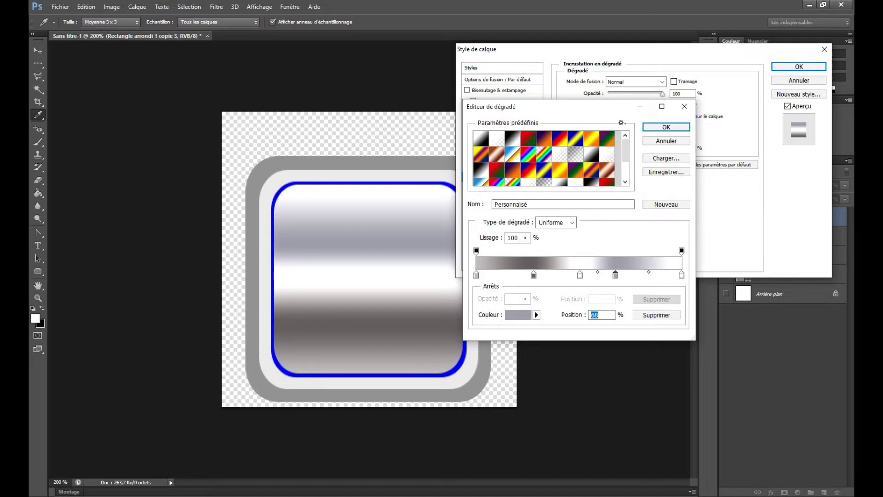
pyautogui.press('Return')
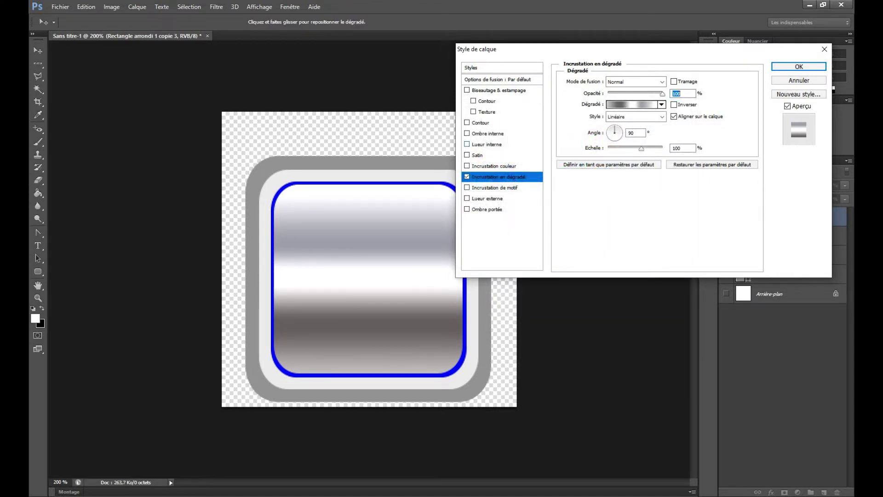
# Add an inner glow (Lueur interne) to the metallic rectangle and set its colour to white, ffffff
pyautogui.click(467, 144)
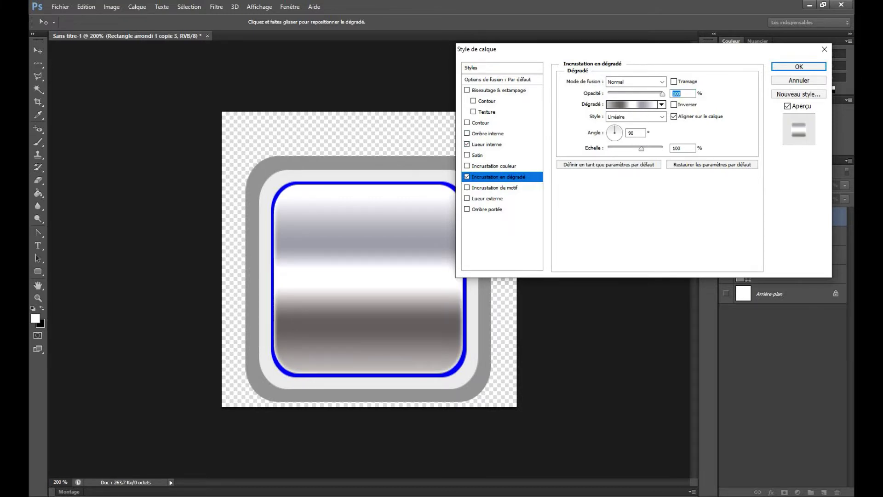
pyautogui.click(486, 144)
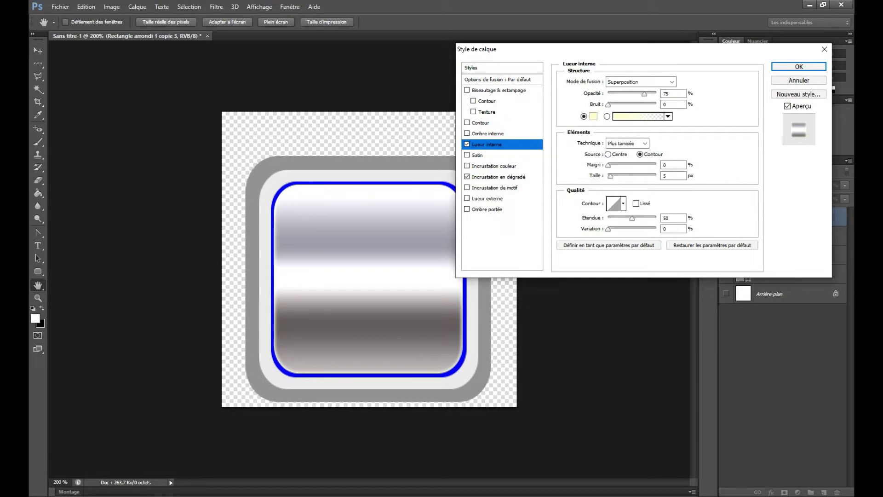
pyautogui.click(594, 116)
pyautogui.moveTo(364, 57); pyautogui.dragTo(298, 29)
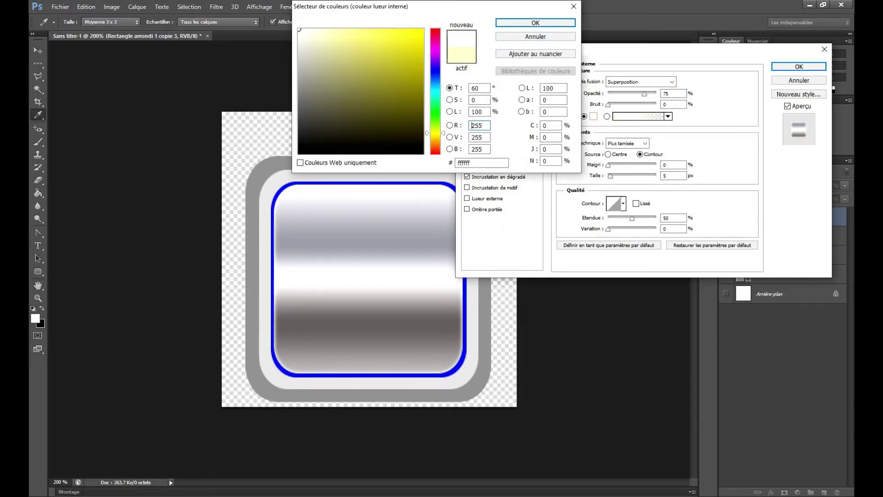
pyautogui.click(535, 22)
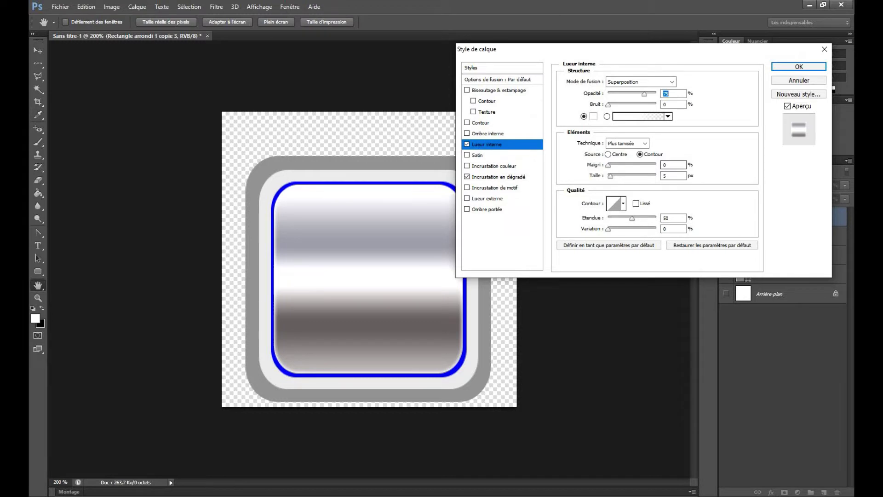
# Set the inner glow's choke (Maigri) to 5% and size (Taille) to 4 px, and apply the layer style
pyautogui.moveTo(608, 164); pyautogui.dragTo(610, 164)
pyautogui.press('Tab')
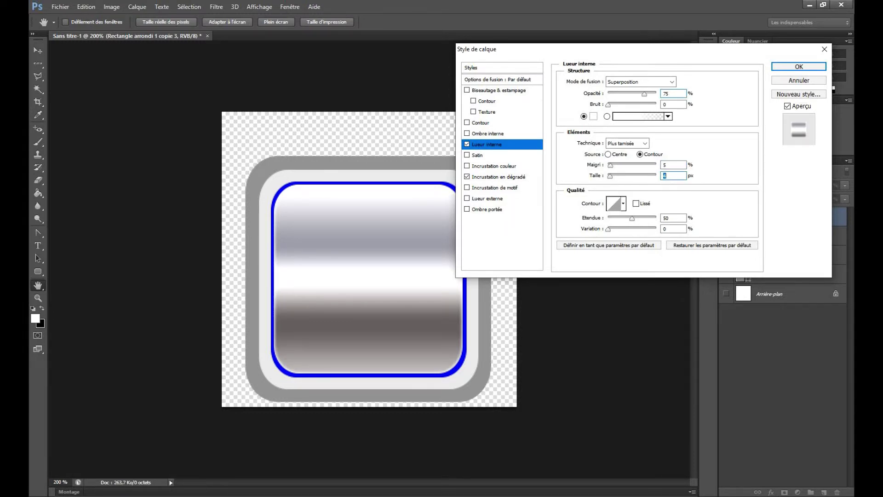
pyautogui.press('Return')
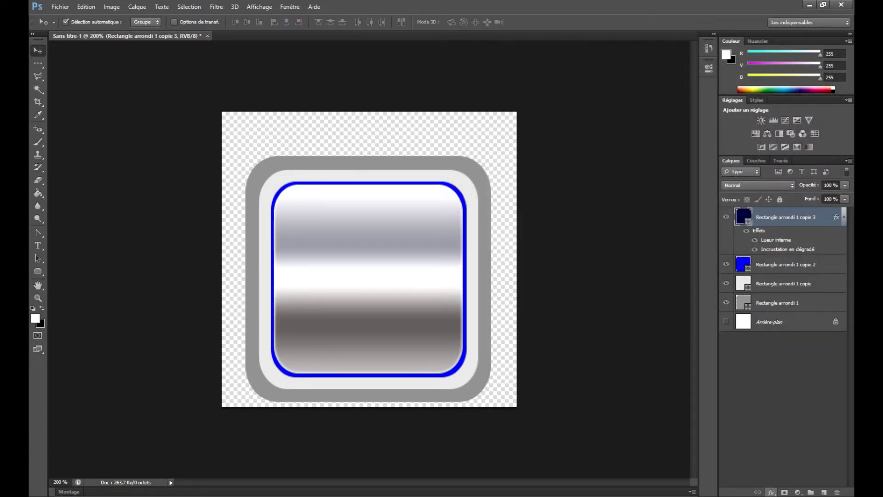
# Add a light grey afadad stroke (Contour) and a default drop shadow (Ombre portée) to the Rectangle arrondi 1 copie 3 layer
pyautogui.click(771, 492)
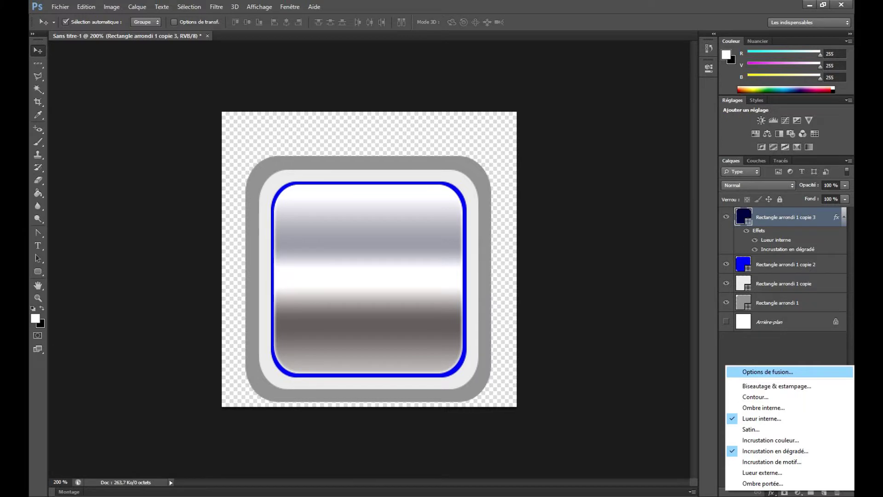
pyautogui.click(767, 372)
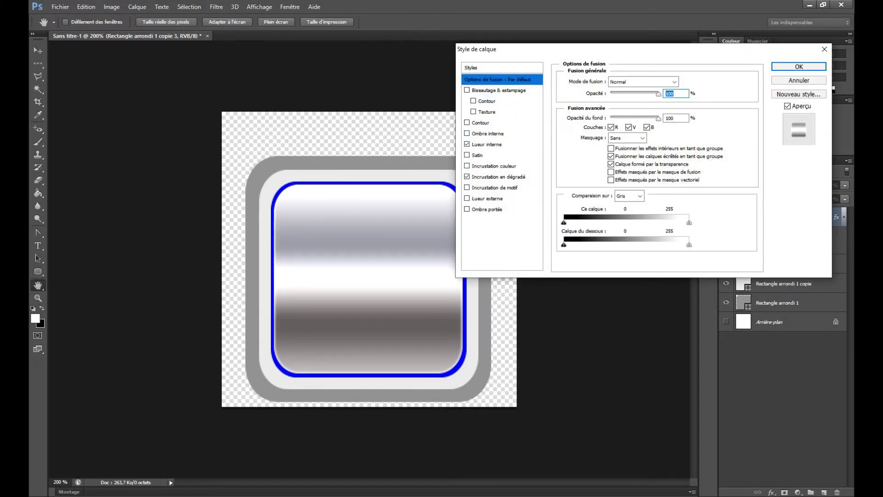
pyautogui.click(467, 122)
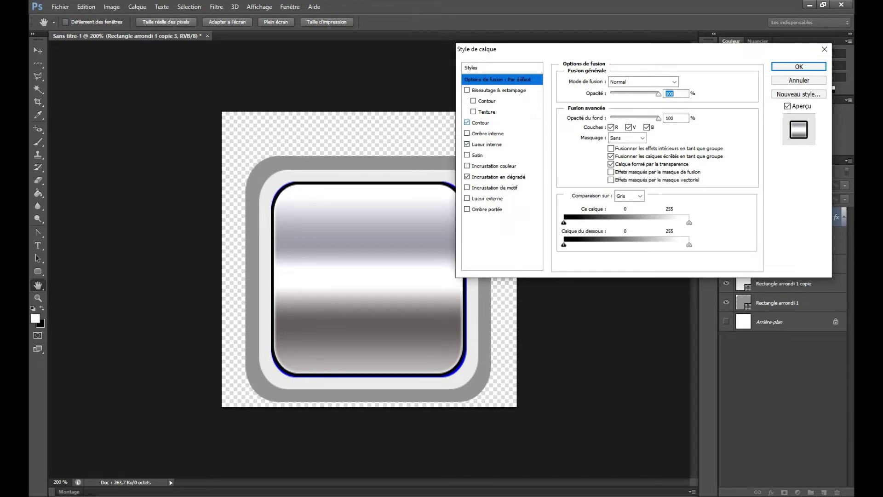
pyautogui.click(481, 123)
pyautogui.click(594, 148)
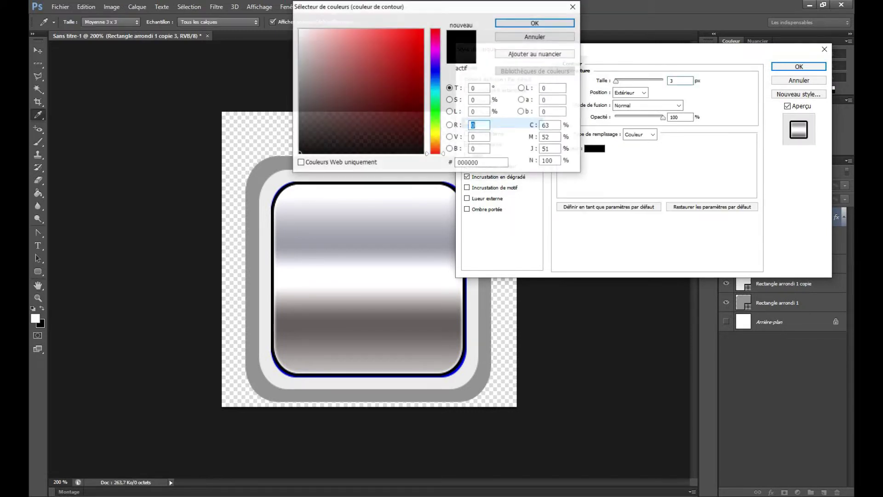
pyautogui.moveTo(300, 69); pyautogui.dragTo(299, 55)
pyautogui.click(301, 56)
pyautogui.moveTo(301, 56); pyautogui.dragTo(300, 68)
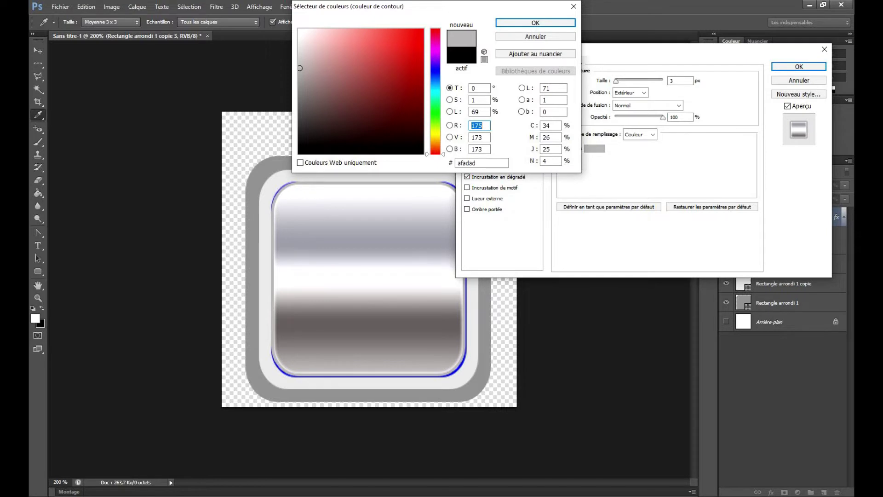
pyautogui.press('Return')
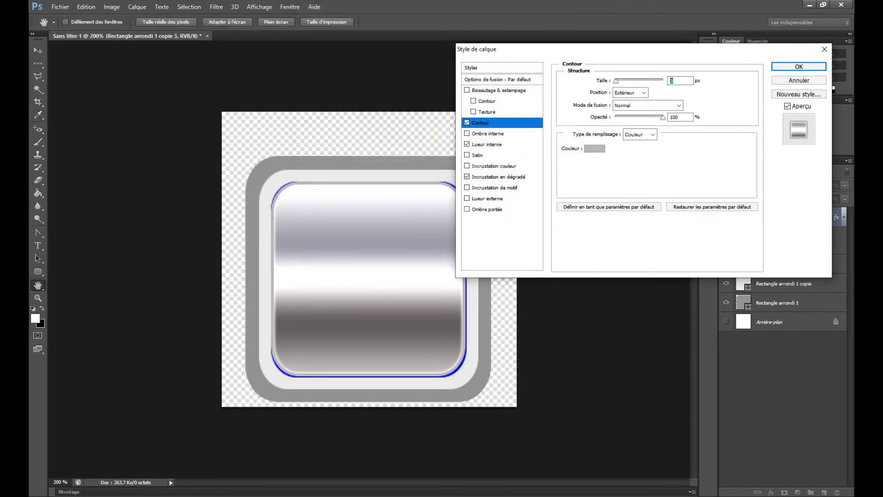
pyautogui.click(487, 210)
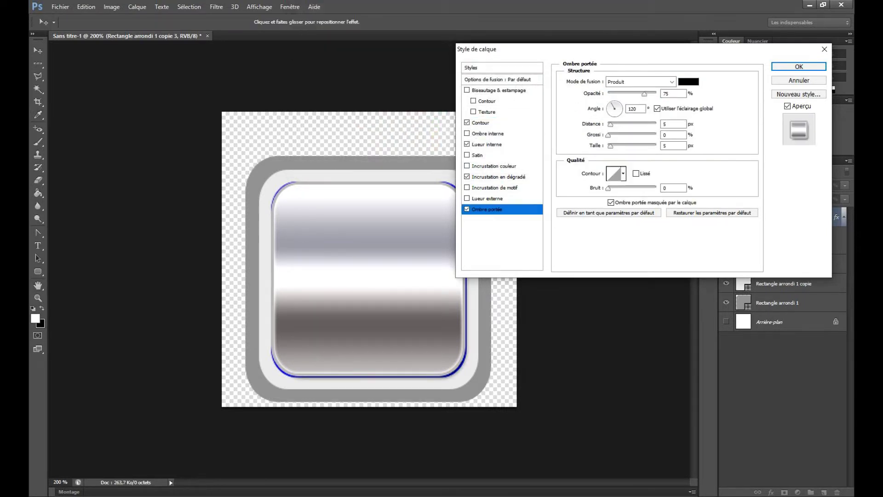
pyautogui.press('Return')
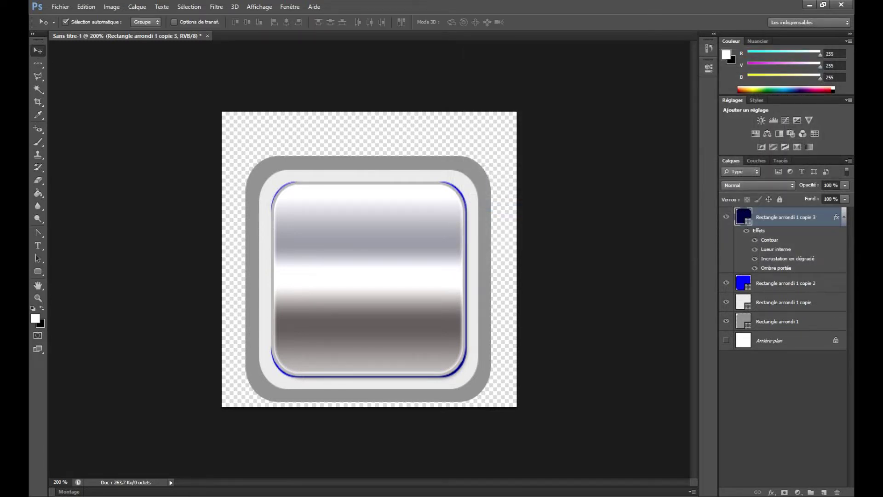
# Add a gradient overlay to the Rectangle arrondi 1 layer and set its starting colour stop to dark red, 9d0a0a
pyautogui.click(789, 321)
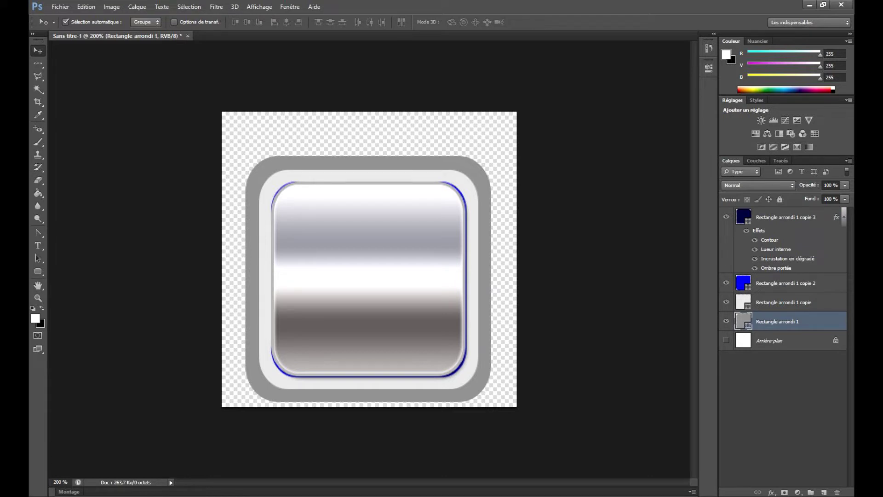
pyautogui.click(772, 492)
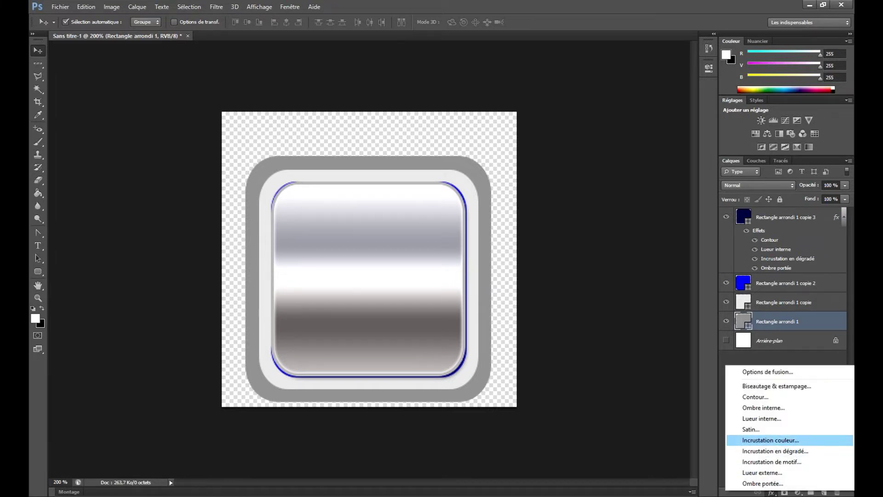
pyautogui.click(775, 451)
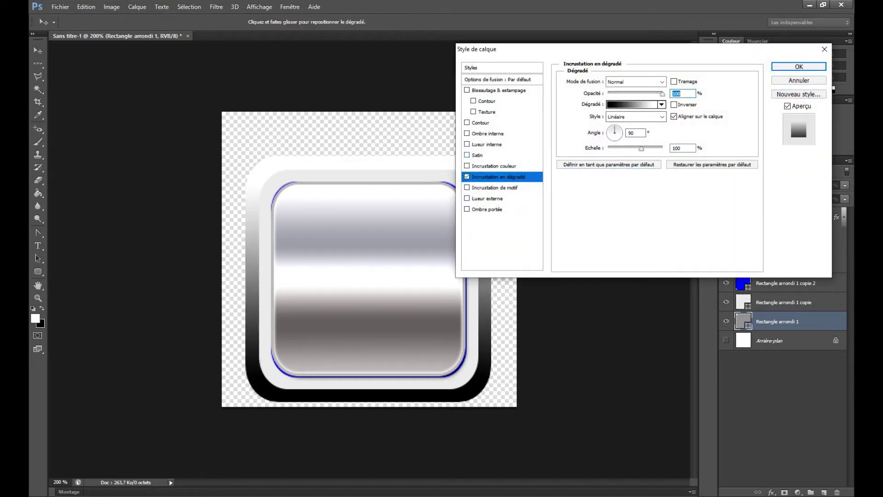
pyautogui.click(633, 105)
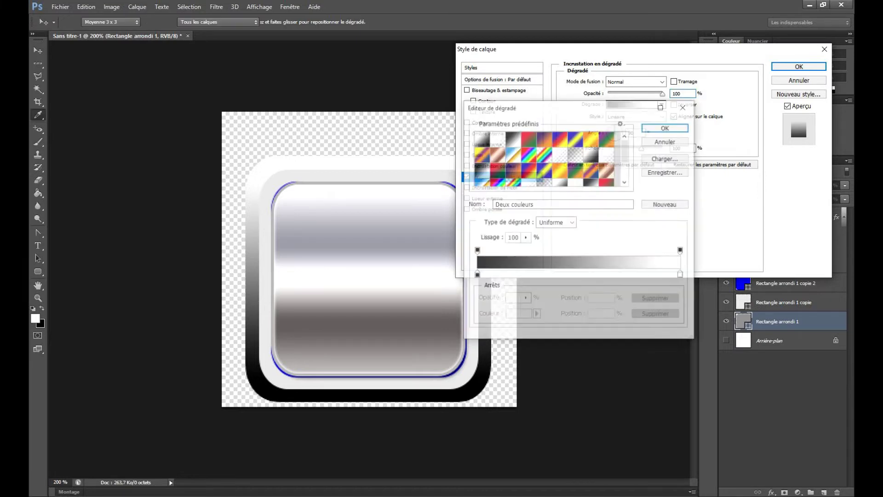
pyautogui.doubleClick(476, 275)
pyautogui.click(518, 314)
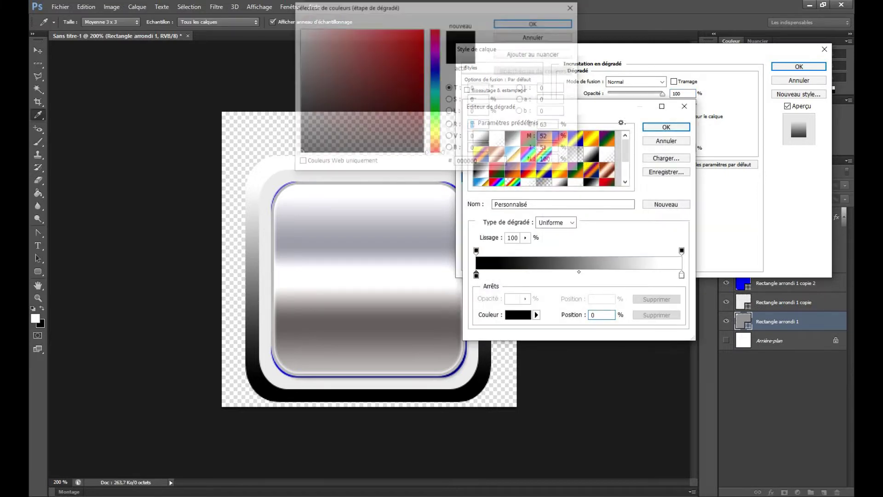
pyautogui.moveTo(320, 129)
pyautogui.mouseDown()
pyautogui.moveTo(328, 74)
pyautogui.moveTo(359, 33)
pyautogui.moveTo(348, 33)
pyautogui.moveTo(415, 76)
pyautogui.mouseUp()
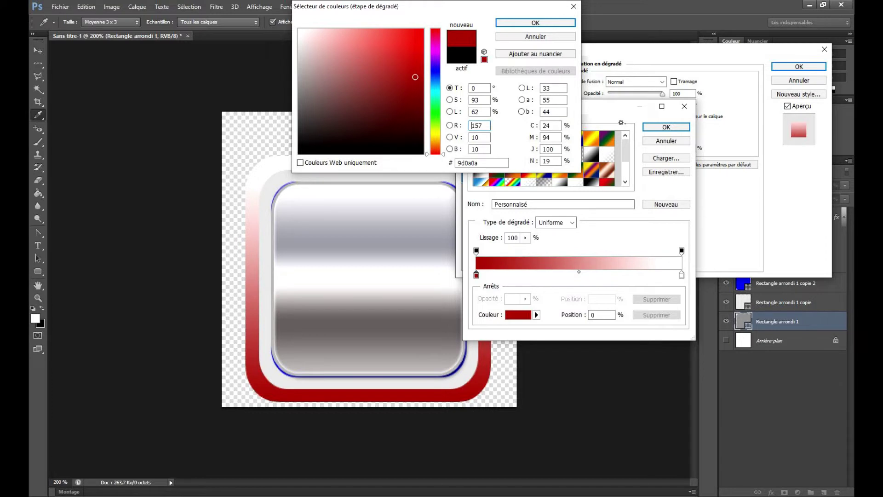
pyautogui.doubleClick(474, 125)
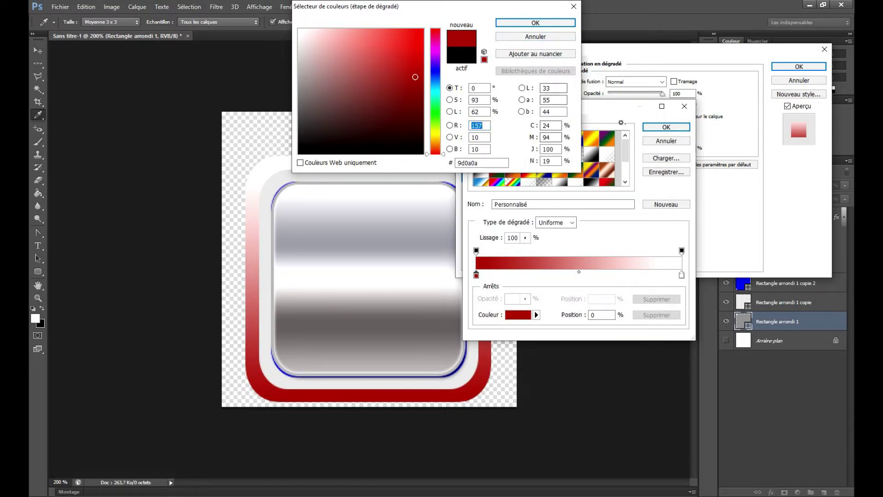
pyautogui.press('Return')
# Change the gradient's end colour stop to light pink, feafaf, and apply the edited gradient
pyautogui.click(682, 275)
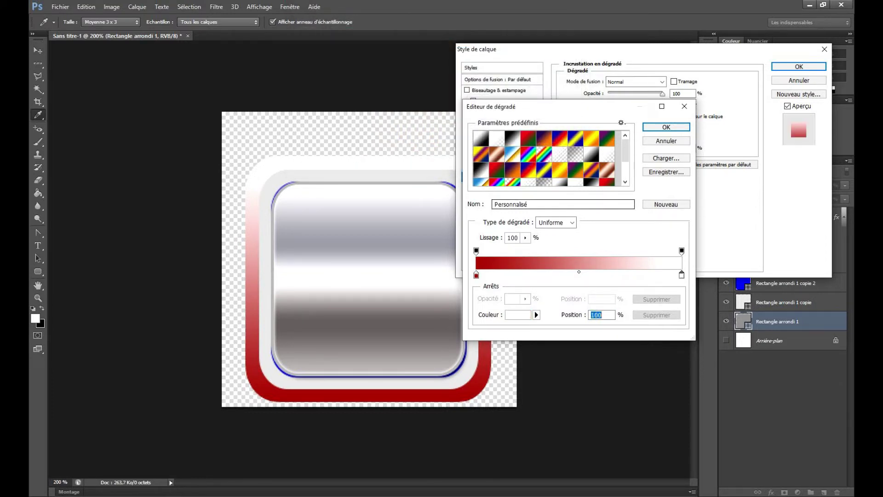
pyautogui.click(518, 314)
pyautogui.moveTo(379, 33); pyautogui.dragTo(338, 29)
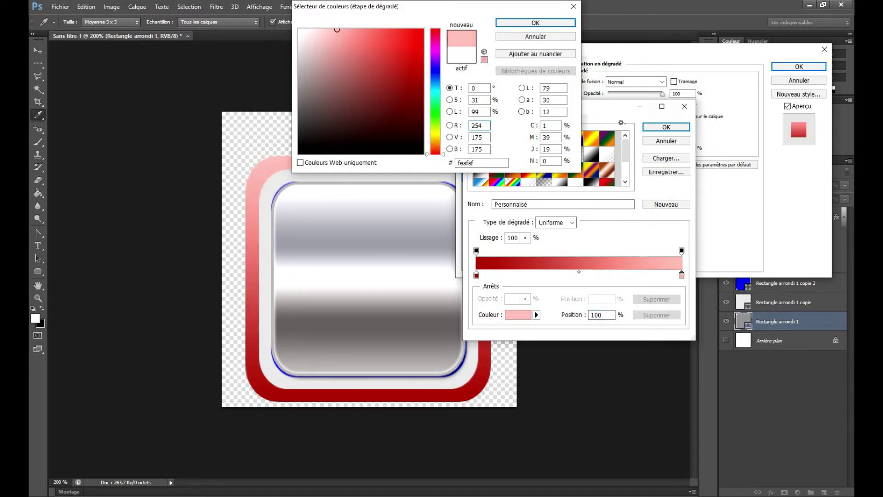
pyautogui.press('Return')
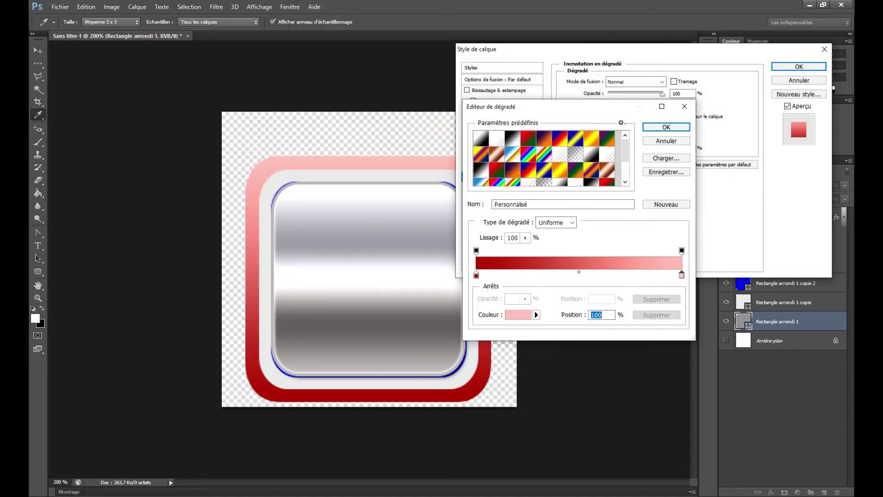
pyautogui.press('Return')
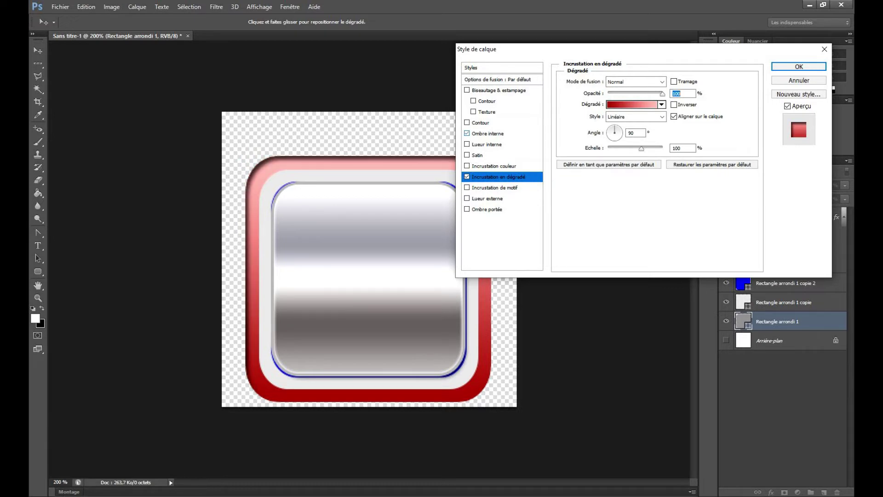
# Add a red stroke (Contour) to the Rectangle arrondi 1 layer, leaving its inner shadow (Ombre interne) off
pyautogui.click(467, 133)
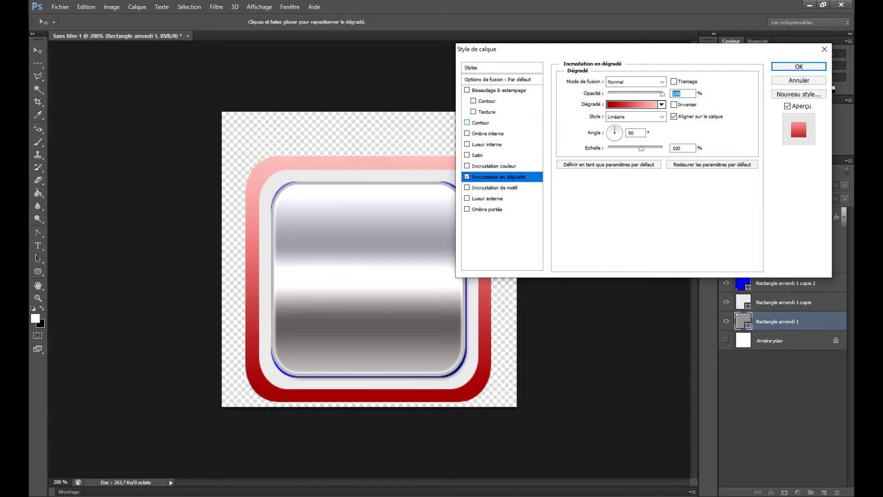
pyautogui.click(467, 122)
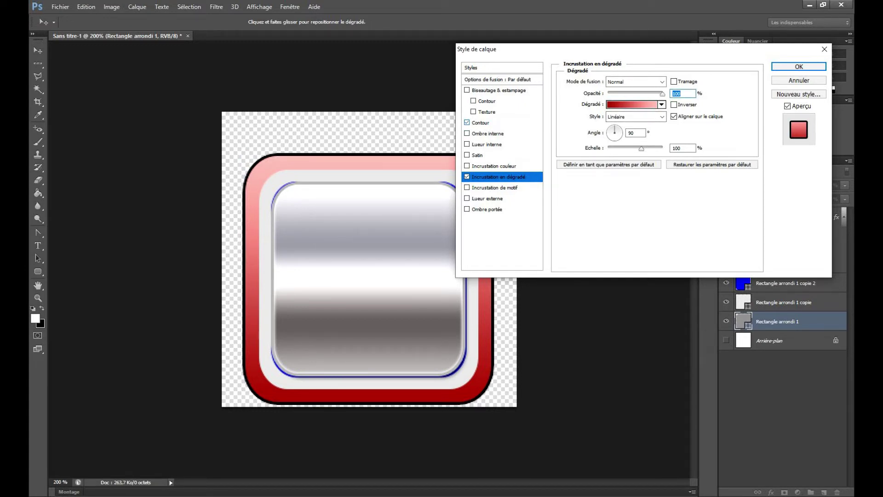
pyautogui.click(480, 122)
pyautogui.click(595, 148)
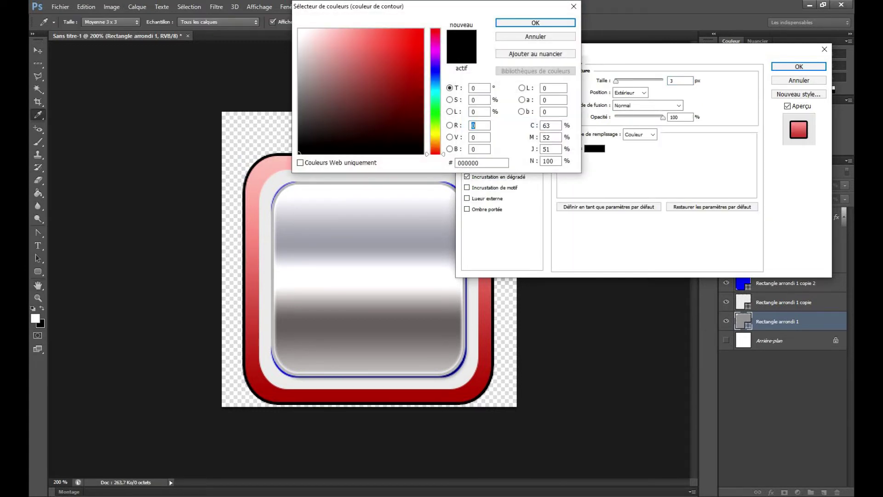
pyautogui.click(298, 81)
pyautogui.click(388, 53)
pyautogui.press('Return')
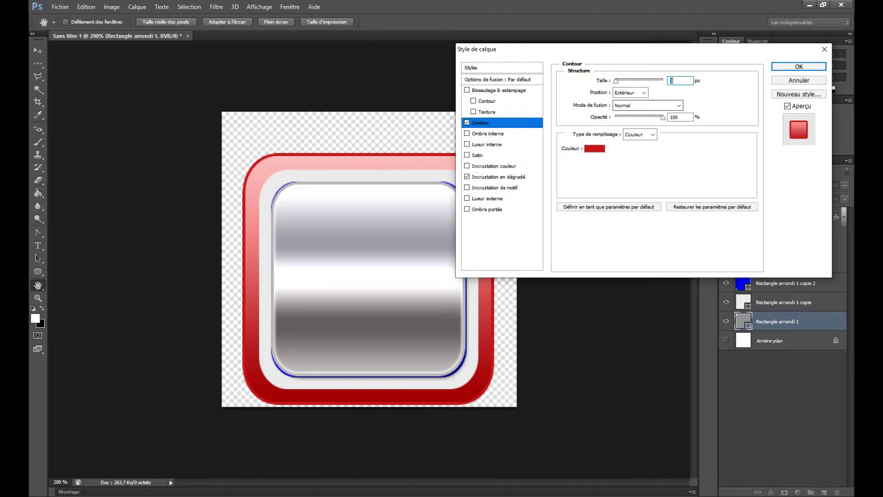
# Set the red stroke's size (Taille) to 1 px and apply the layer style
pyautogui.press('Down')
pyautogui.press('Down')
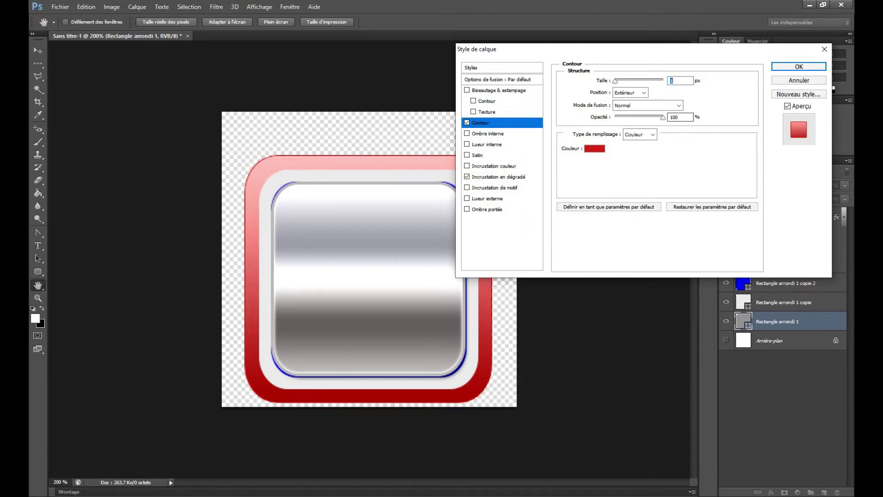
pyautogui.press('Return')
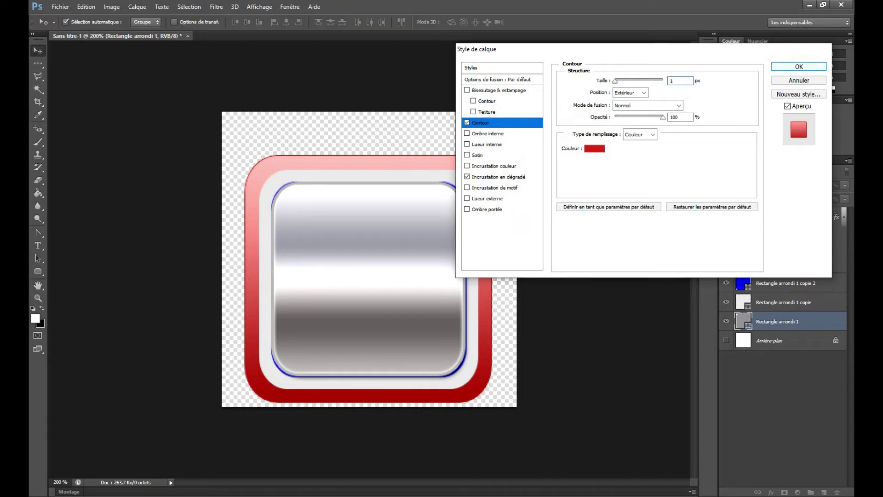
# Add a gradient overlay (Incrustation en dégradé) to the Rectangle arrondi 1 copie layer
pyautogui.click(783, 302)
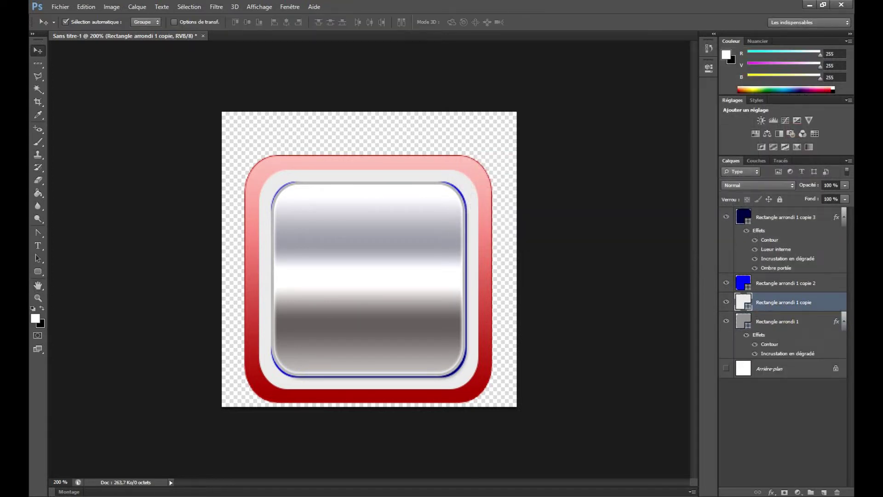
pyautogui.rightClick(726, 302)
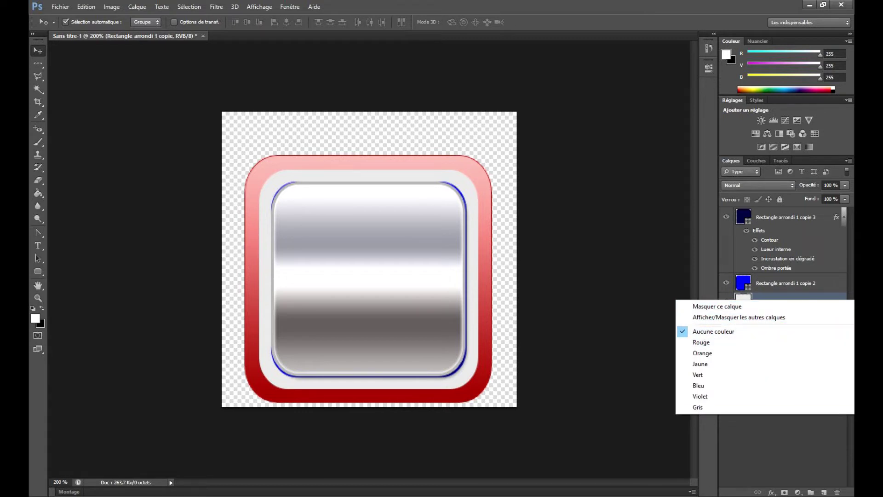
pyautogui.click(771, 491)
pyautogui.click(771, 492)
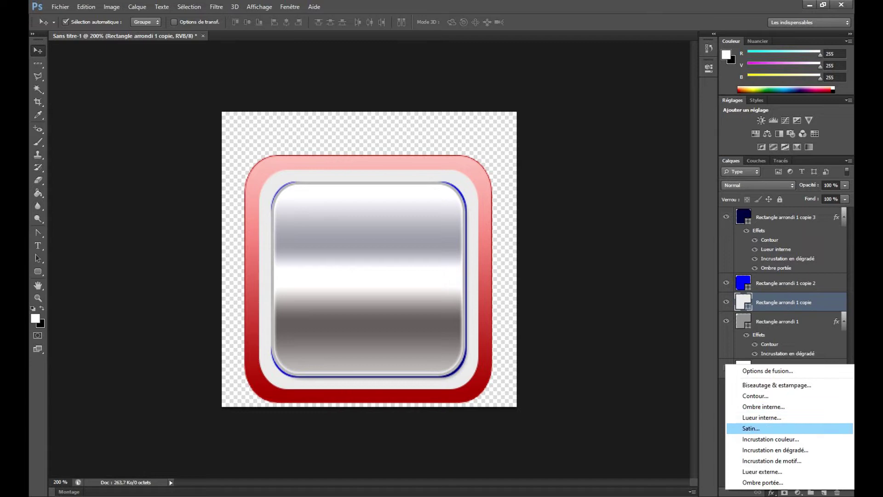
pyautogui.click(776, 450)
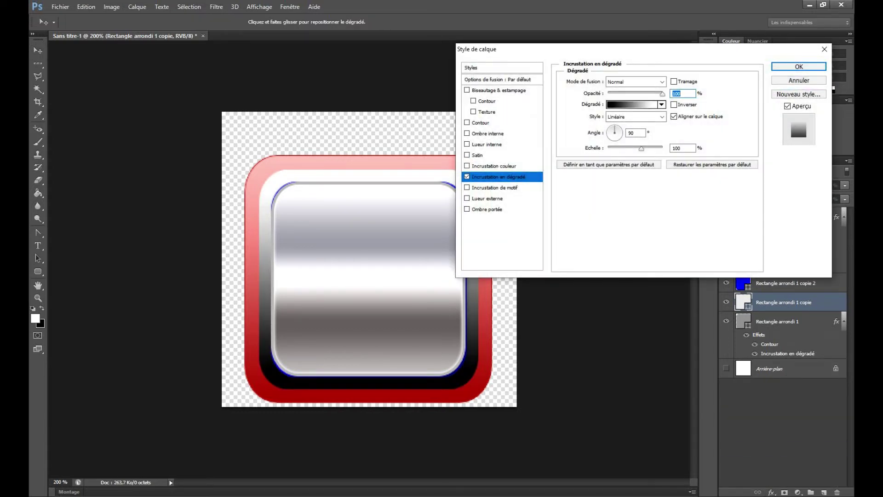
# Recolour the gradient's stops with the outer frame's sampled dark red and light pink, reverse it (Inverser), and apply the style
pyautogui.click(632, 104)
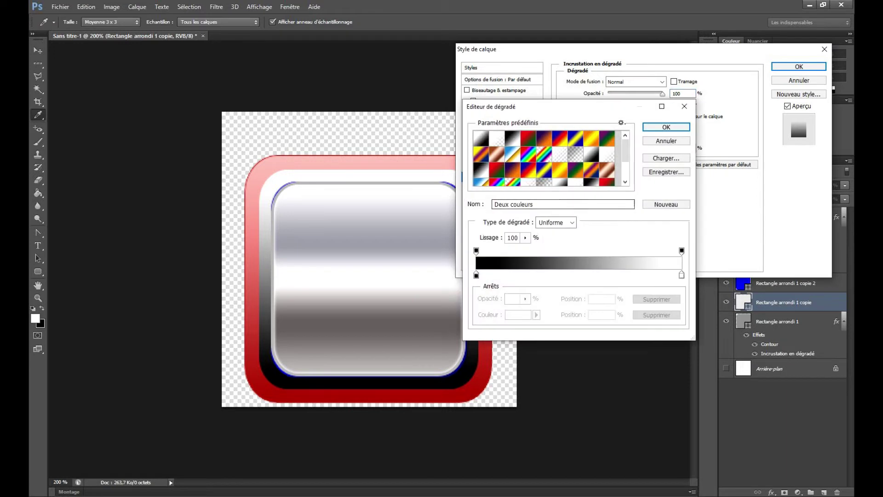
pyautogui.click(476, 275)
pyautogui.click(359, 397)
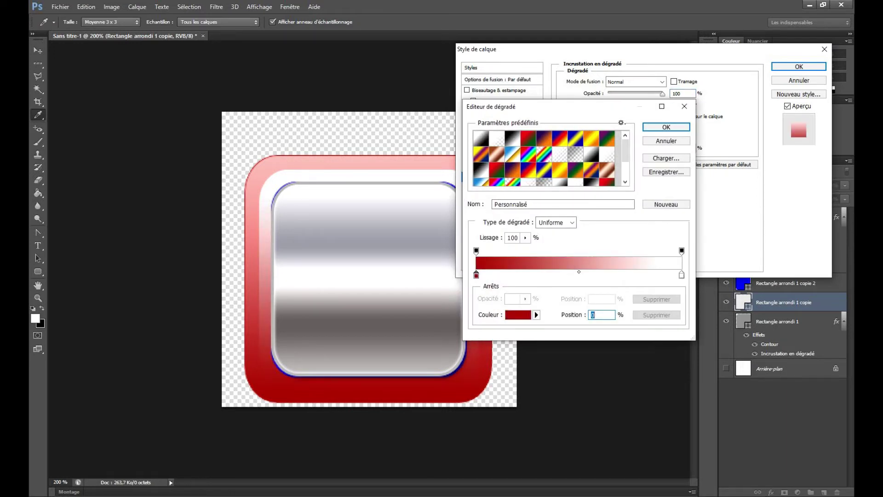
pyautogui.click(681, 274)
pyautogui.click(359, 164)
pyautogui.click(666, 127)
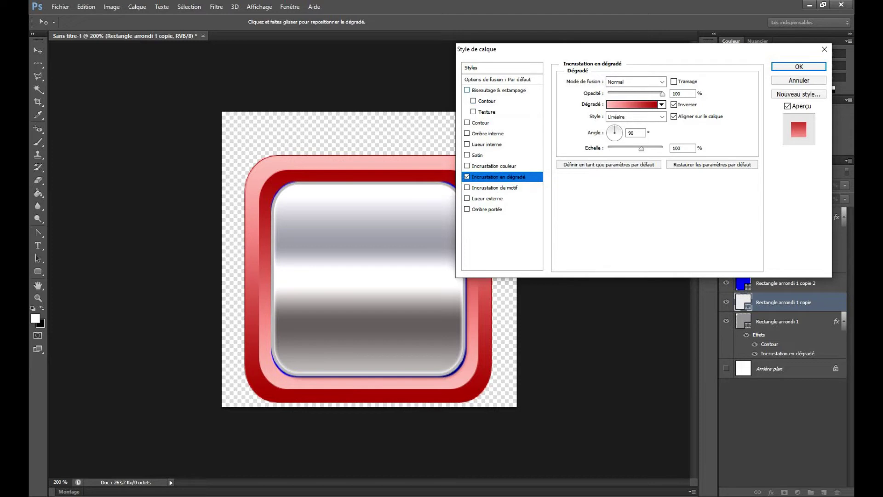
pyautogui.click(799, 67)
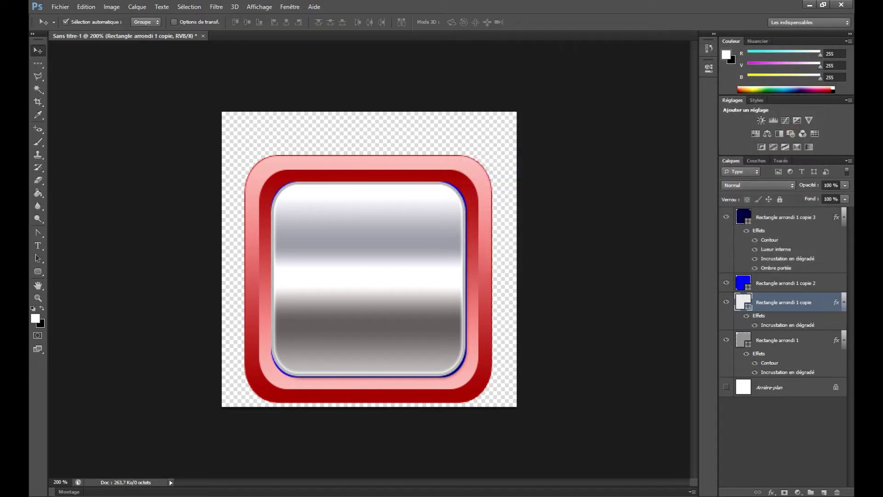
# Change the fill colour of the Rectangle arrondi 1 copie 2 shape to white, ffffff
pyautogui.click(785, 283)
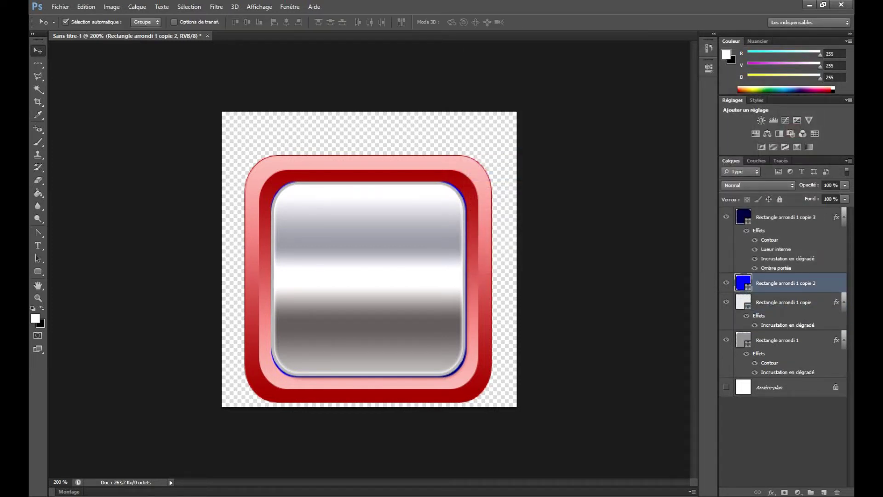
pyautogui.doubleClick(744, 282)
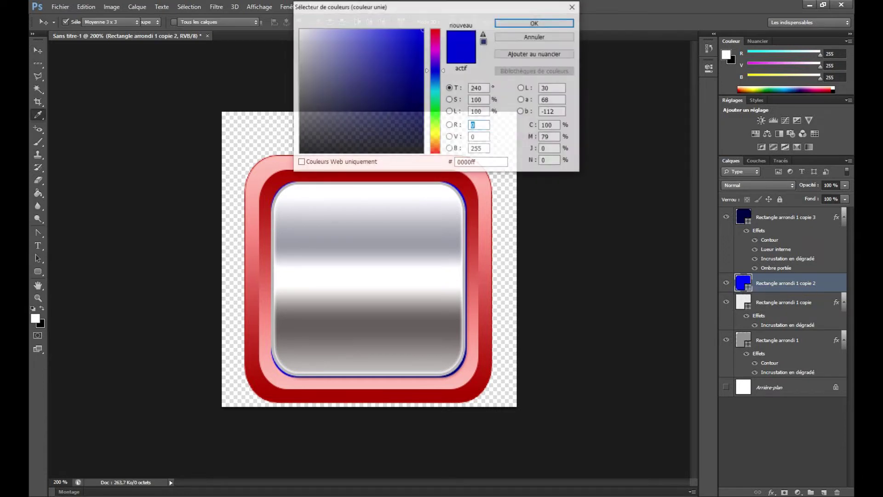
pyautogui.click(299, 30)
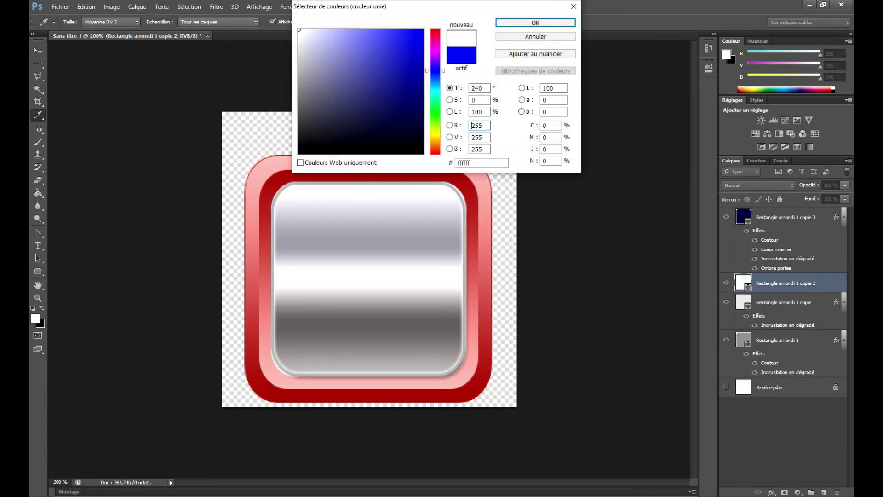
pyautogui.press('Return')
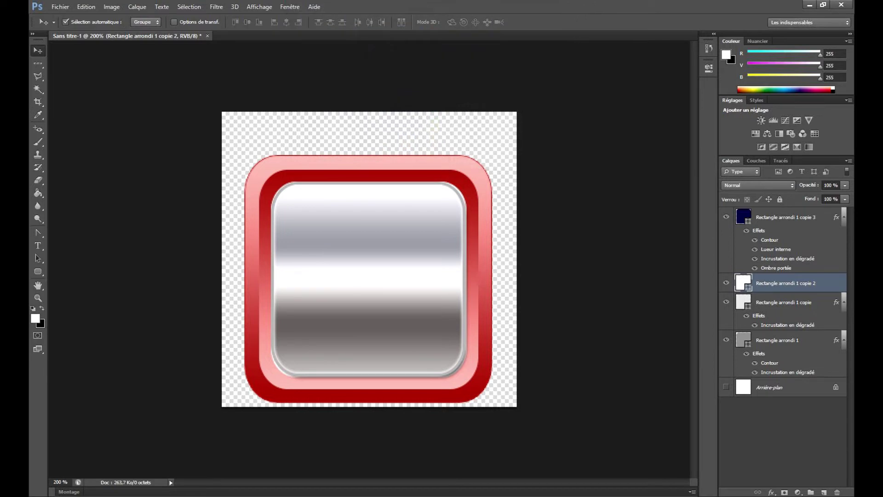
# Add a bevel and emboss effect (Biseautage & estampage) to the Rectangle arrondi 1 copie 2 layer and choose another bevel style
pyautogui.click(771, 493)
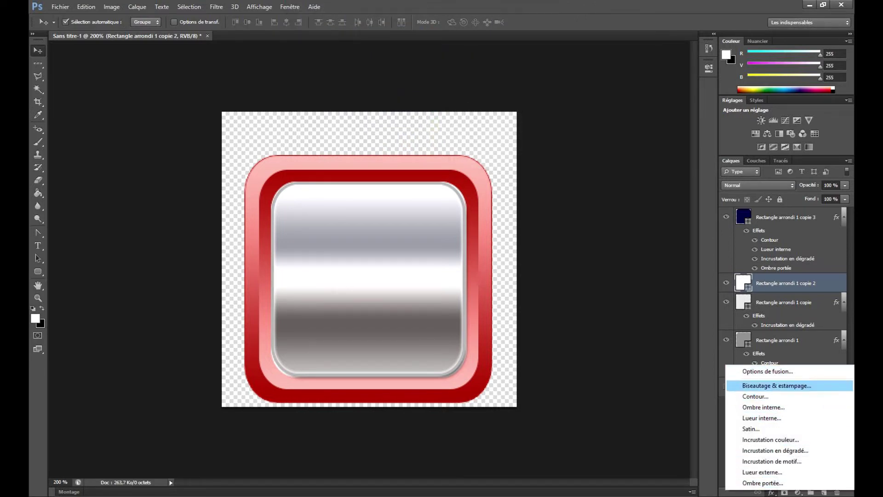
pyautogui.click(777, 386)
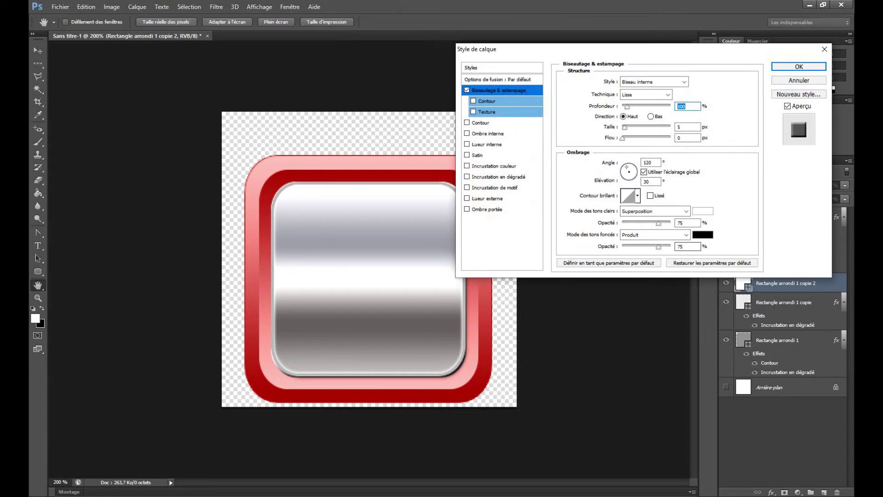
pyautogui.click(653, 81)
pyautogui.click(641, 115)
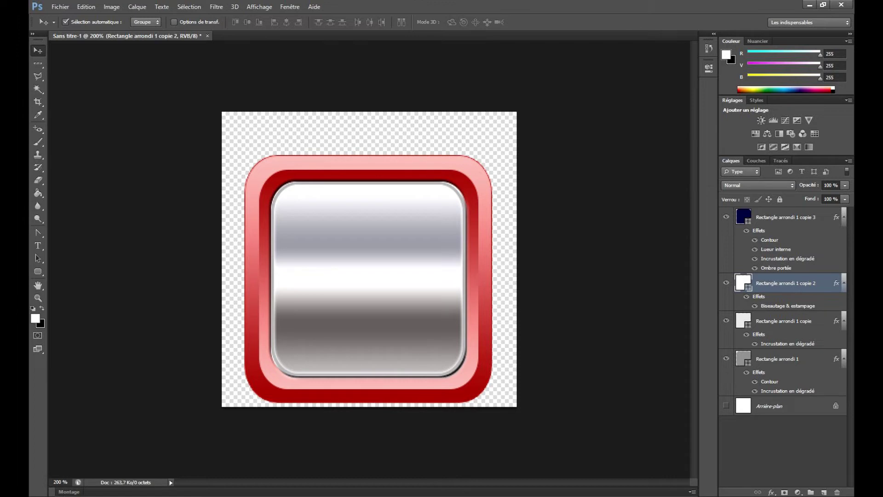
# Change the fill colour of the Rectangle arrondi 1 copie 3 shape to near-white, f1f1f6
pyautogui.click(785, 217)
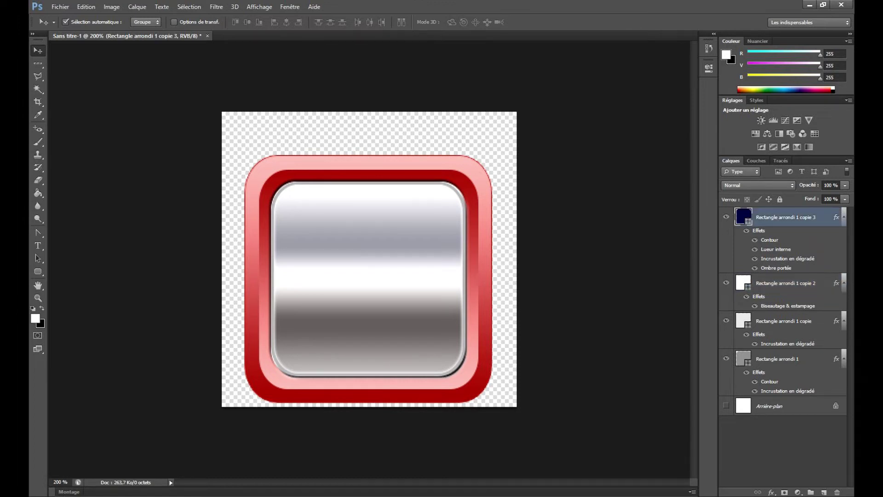
pyautogui.doubleClick(744, 216)
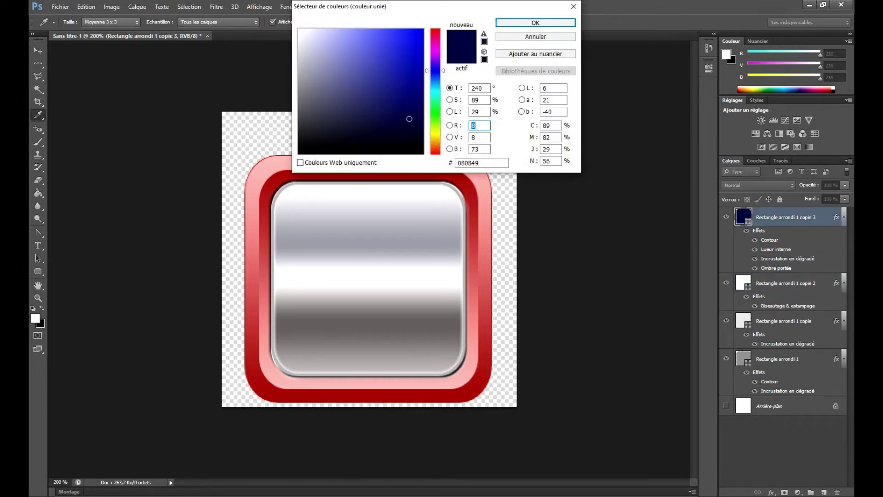
pyautogui.click(310, 42)
pyautogui.moveTo(310, 41)
pyautogui.mouseDown()
pyautogui.moveTo(307, 53)
pyautogui.moveTo(300, 49)
pyautogui.moveTo(301, 33)
pyautogui.mouseUp()
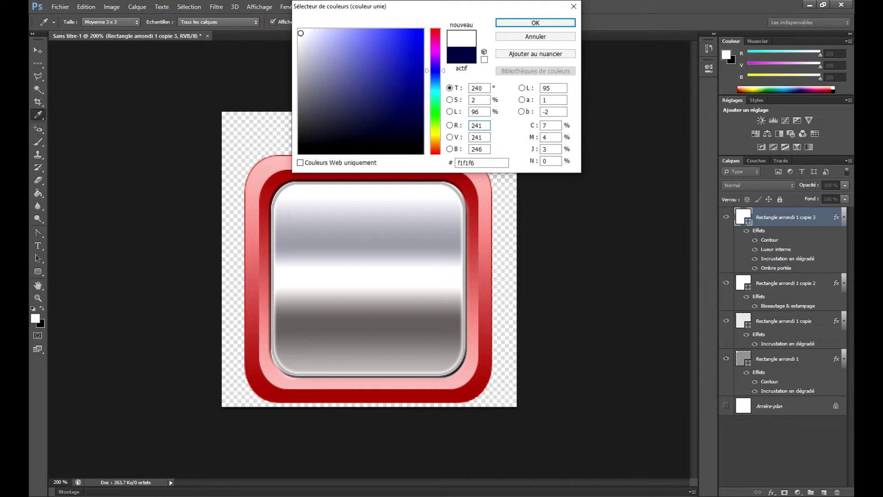
pyautogui.press('Return')
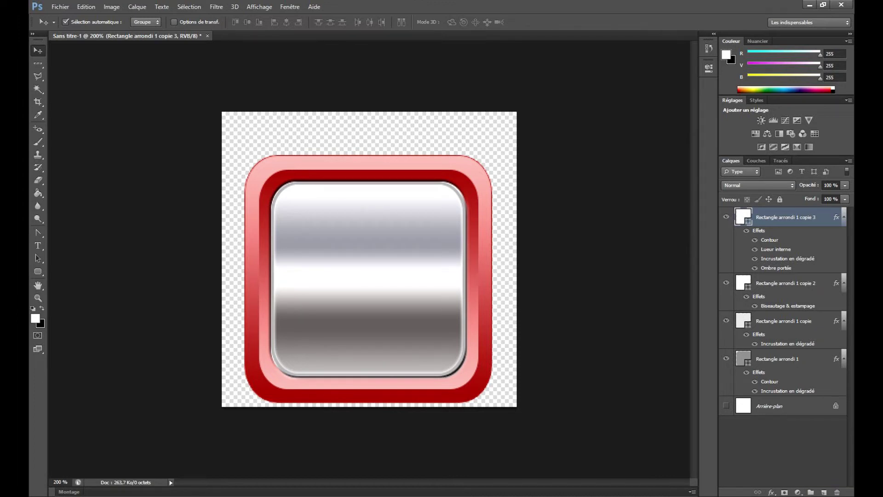
# Draw a white ellipse about 407 by 266 px over the upper part of the button with the Ellipse tool
pyautogui.click(38, 271)
pyautogui.click(81, 288)
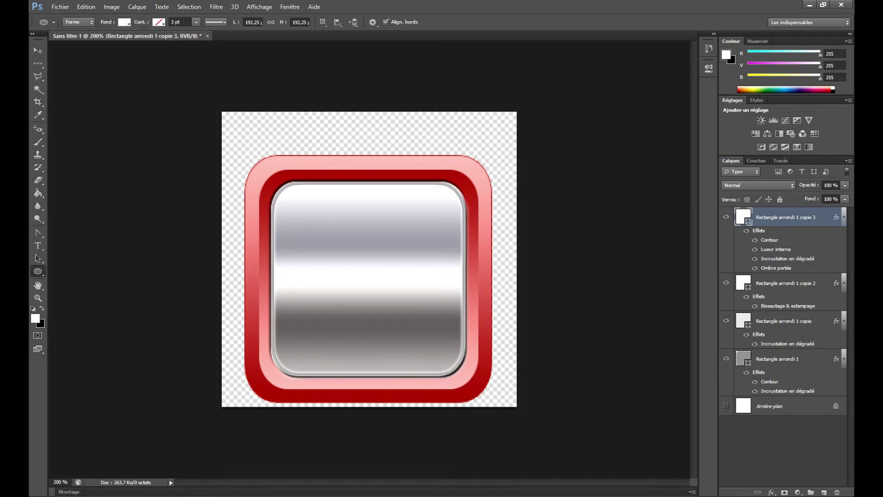
pyautogui.moveTo(206, 74); pyautogui.dragTo(607, 336)
# Rotate the white ellipse about 24° clockwise and move it slightly upward so its lower edge cuts diagonally across the button
pyautogui.click(86, 7)
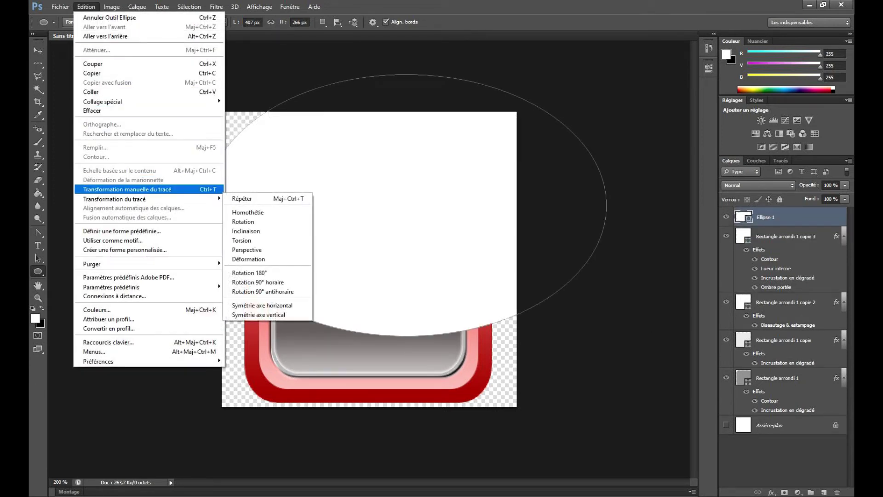
pyautogui.click(138, 189)
pyautogui.moveTo(198, 205); pyautogui.dragTo(215, 122)
pyautogui.moveTo(351, 184); pyautogui.dragTo(362, 164)
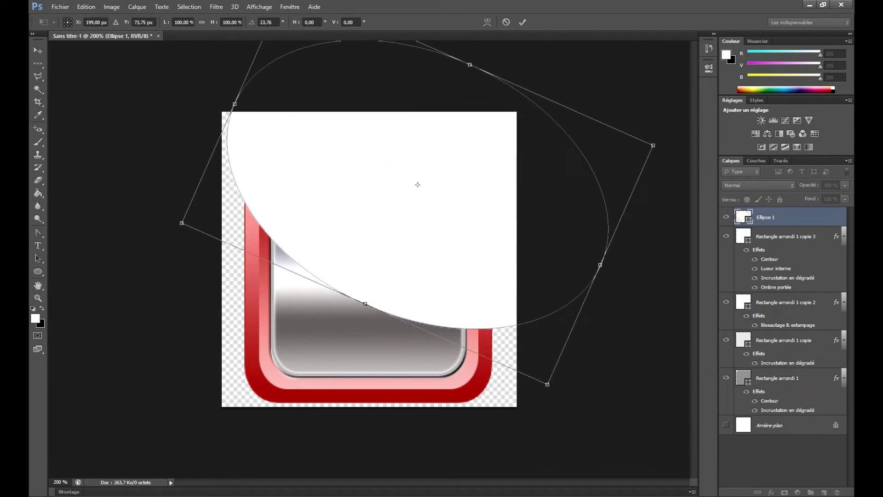
pyautogui.press('Return')
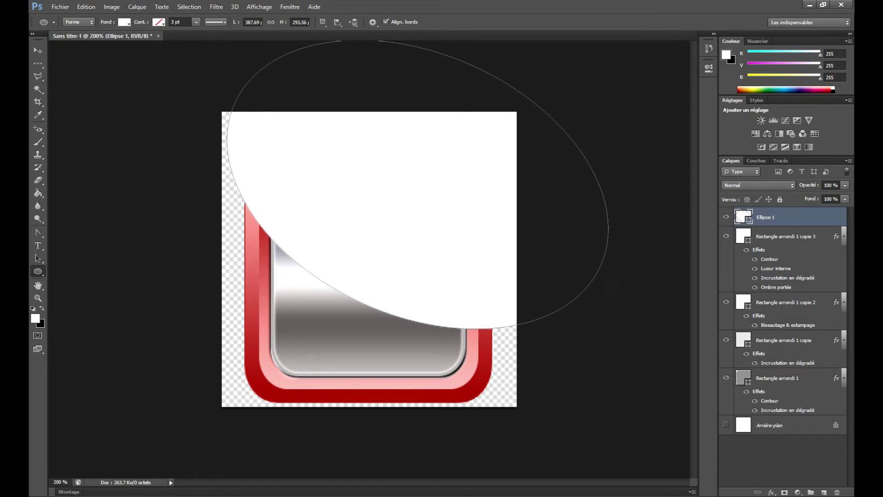
# Select the area where the Rectangle arrondi 1 and Ellipse 1 shapes overlap, and hide the Ellipse 1 layer
pyautogui.keyDown('ctrl'); pyautogui.click(787, 377); pyautogui.keyUp('ctrl')
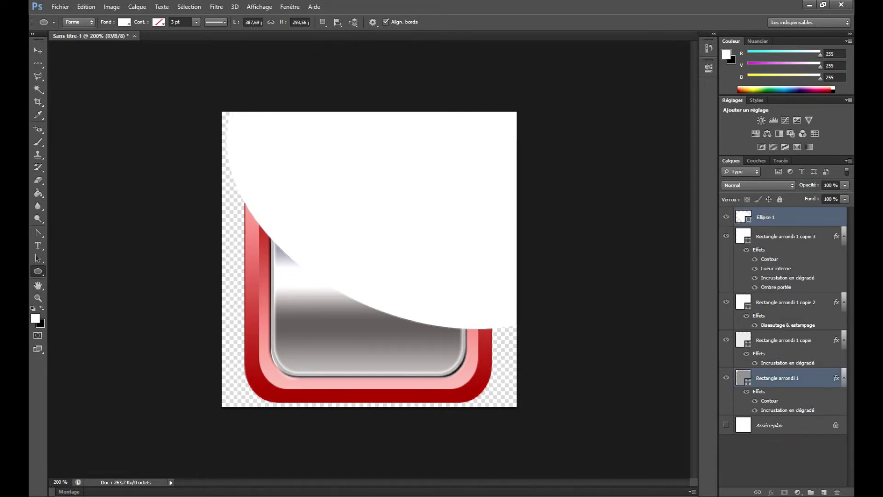
pyautogui.keyDown('ctrl'); pyautogui.click(743, 378); pyautogui.keyUp('ctrl')
pyautogui.keyDown('ctrl'); pyautogui.keyDown('alt'); pyautogui.keyDown('shift'); pyautogui.click(743, 217); pyautogui.keyUp('shift'); pyautogui.keyUp('alt'); pyautogui.keyUp('ctrl')
pyautogui.click(726, 216)
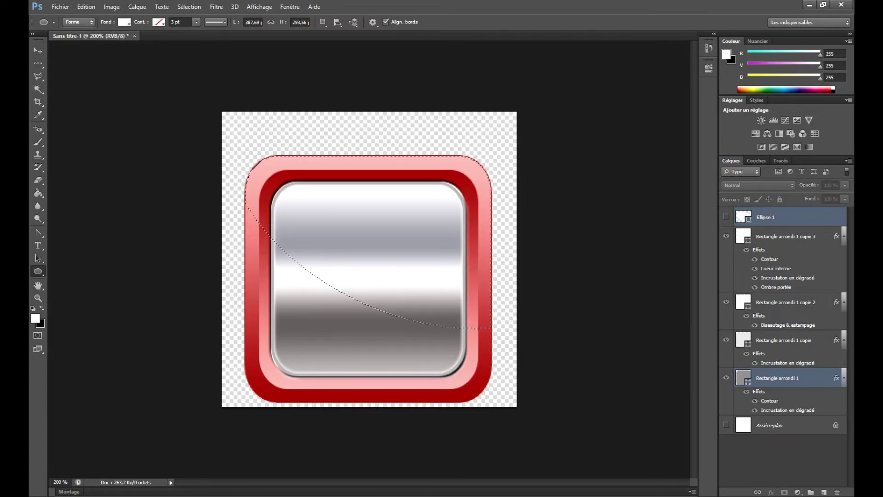
# Create a new layer and paint a translucent white highlight inside the selection with a 380 px brush
pyautogui.click(824, 492)
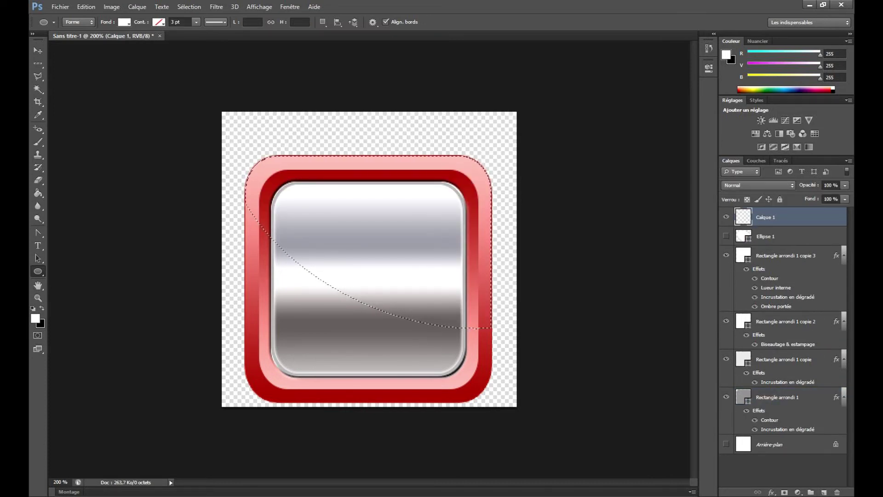
pyautogui.click(38, 142)
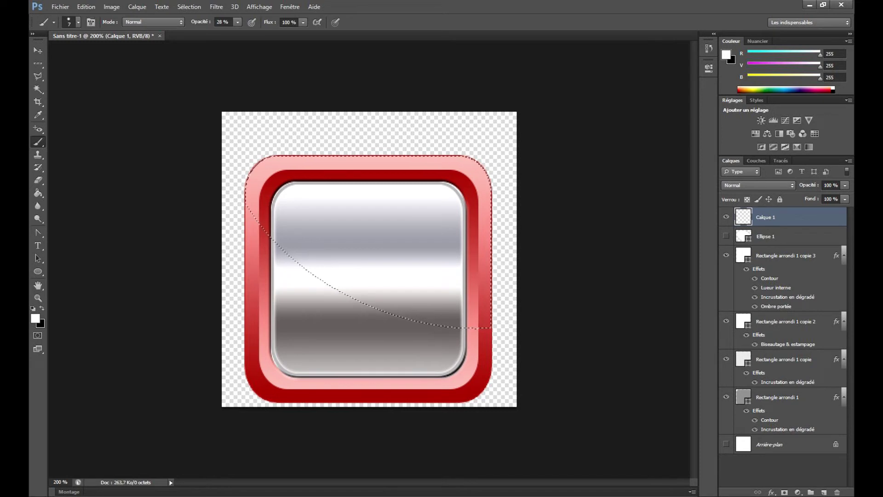
pyautogui.click(78, 21)
pyautogui.moveTo(46, 53); pyautogui.dragTo(123, 53)
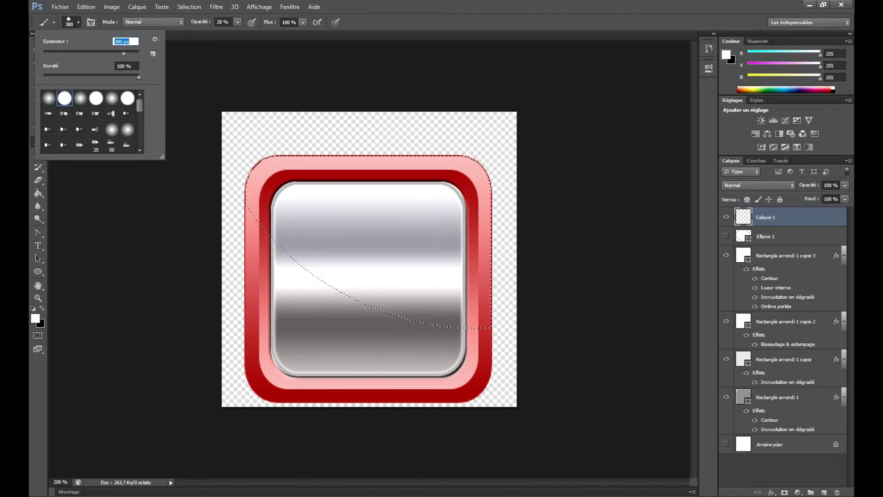
pyautogui.click(425, 150)
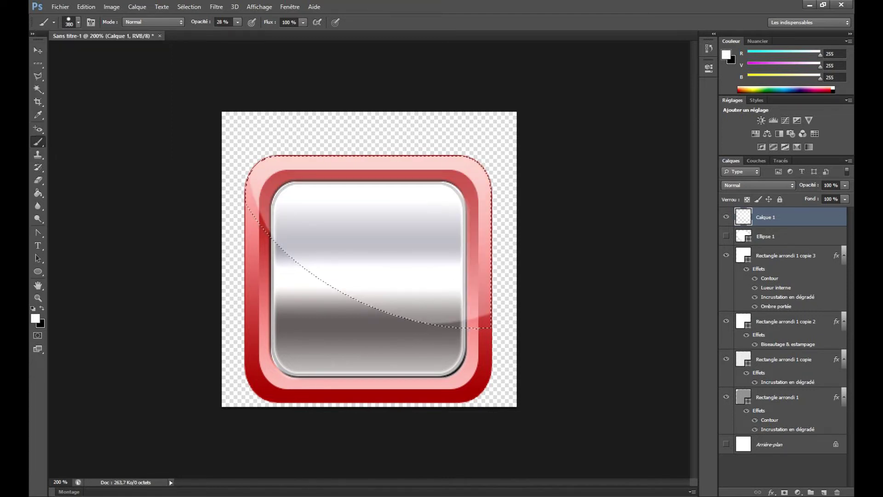
# Undo the highlight painting and repaint a translucent white glow along the selection's upper edge with the 380 px brush at 28% opacity
pyautogui.click(86, 6)
pyautogui.click(92, 17)
pyautogui.click(78, 22)
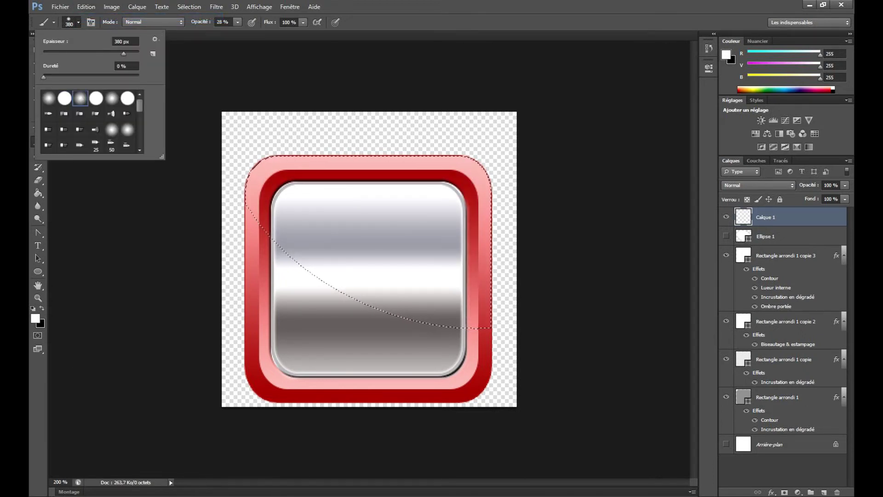
pyautogui.click(432, 154)
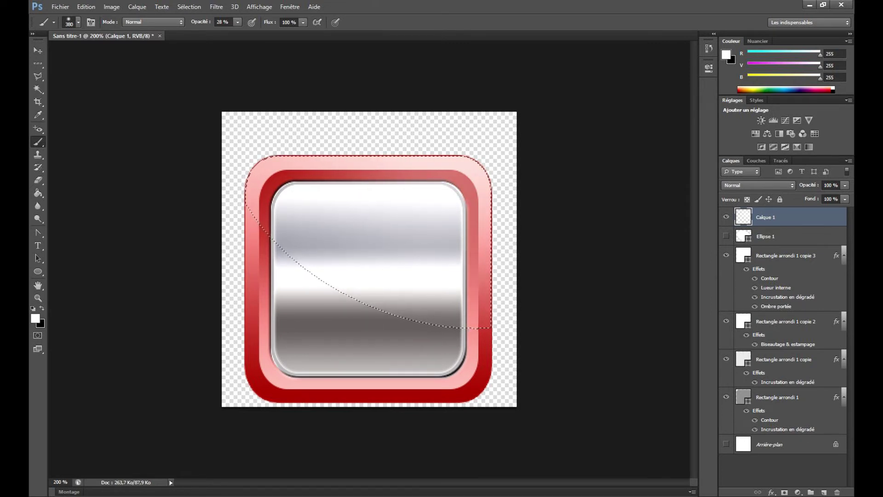
# Select only the area where the Ellipse 1 and Rectangle arrondi 1 copie 3 shapes overlap
pyautogui.hotkey('ctrl', 'd')
pyautogui.hotkey('ctrl', 'z')
pyautogui.keyDown('shift'); pyautogui.click(786, 256); pyautogui.keyUp('shift')
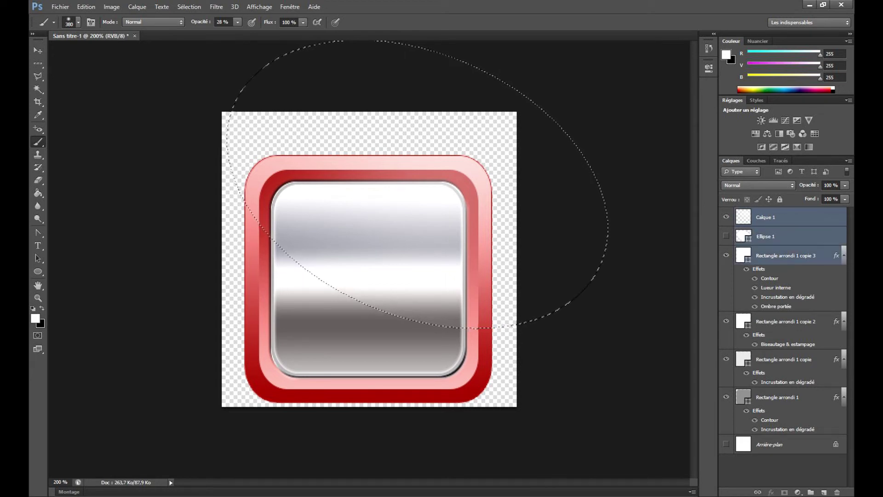
pyautogui.keyDown('ctrl'); pyautogui.keyDown('alt'); pyautogui.keyDown('shift'); pyautogui.click(743, 255); pyautogui.keyUp('shift'); pyautogui.keyUp('alt'); pyautogui.keyUp('ctrl')
# Paint a translucent grey-blue b2b4c9 highlight inside the selection on a new layer directly above Ellipse 1, and clear the selection
pyautogui.click(35, 318)
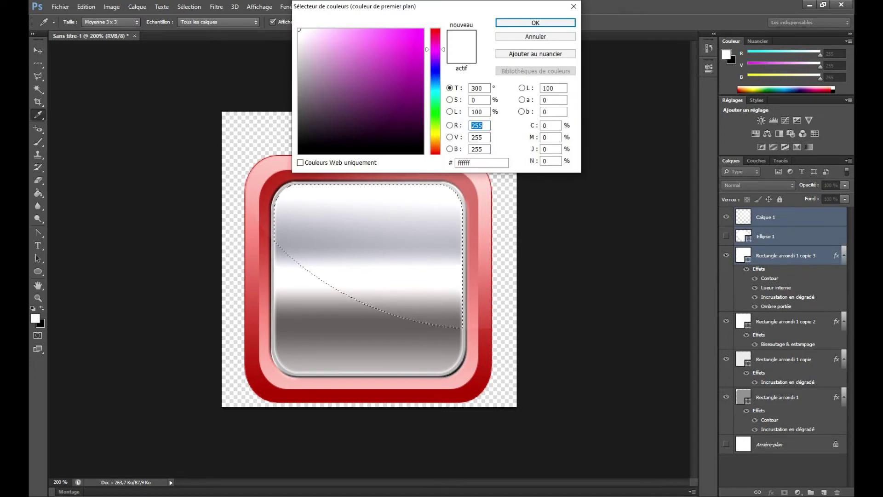
pyautogui.click(435, 72)
pyautogui.moveTo(301, 45); pyautogui.dragTo(310, 58)
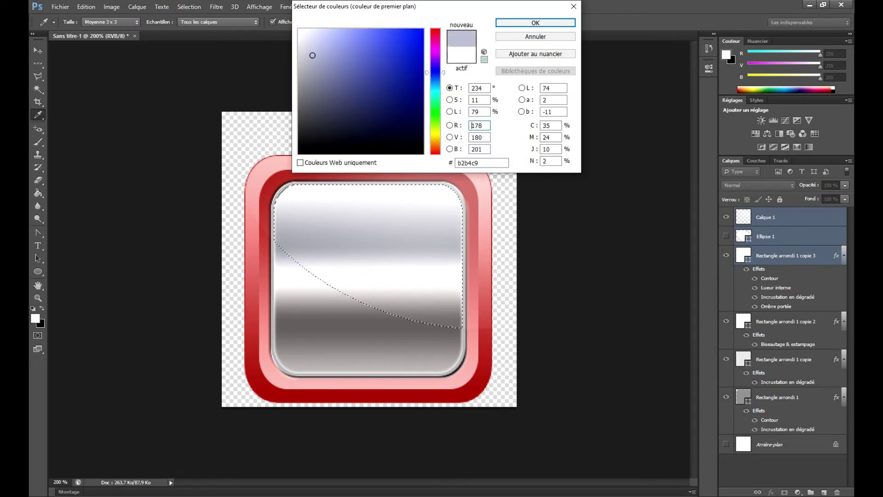
pyautogui.click(536, 22)
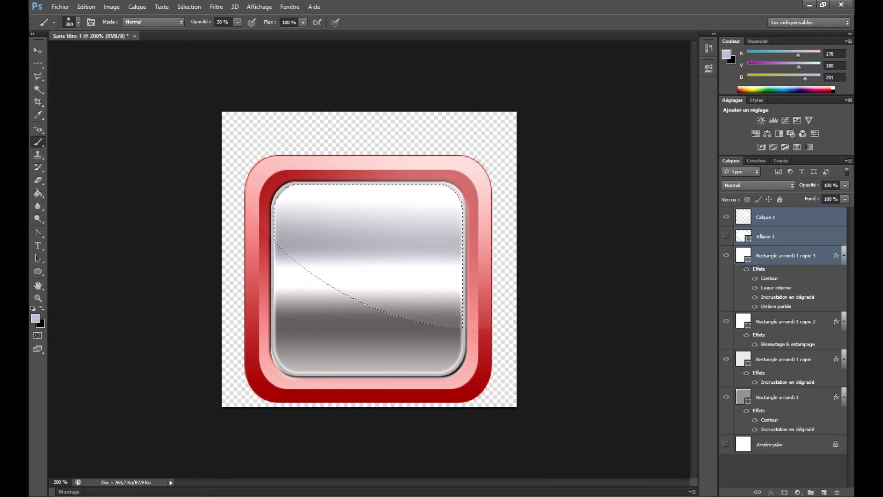
pyautogui.click(788, 236)
pyautogui.click(824, 492)
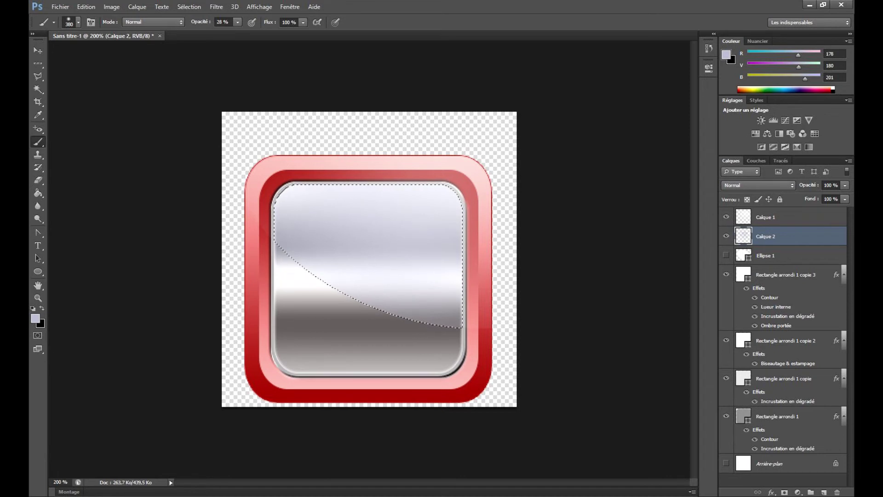
pyautogui.hotkey('ctrl', 'd')
# Stamp a near-white f7f7f7 round spot near the metallic centre's upper-right corner using a 23 px brush with 100% hardness
pyautogui.click(36, 318)
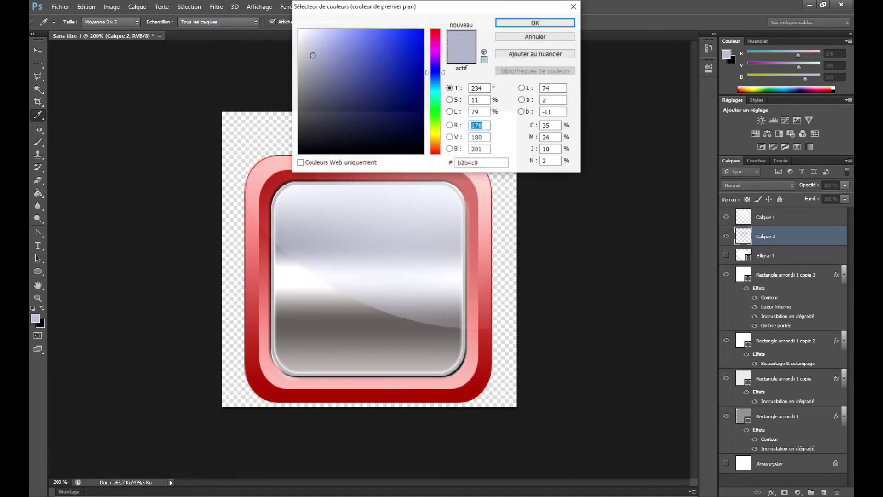
pyautogui.click(301, 29)
pyautogui.moveTo(302, 29); pyautogui.dragTo(298, 32)
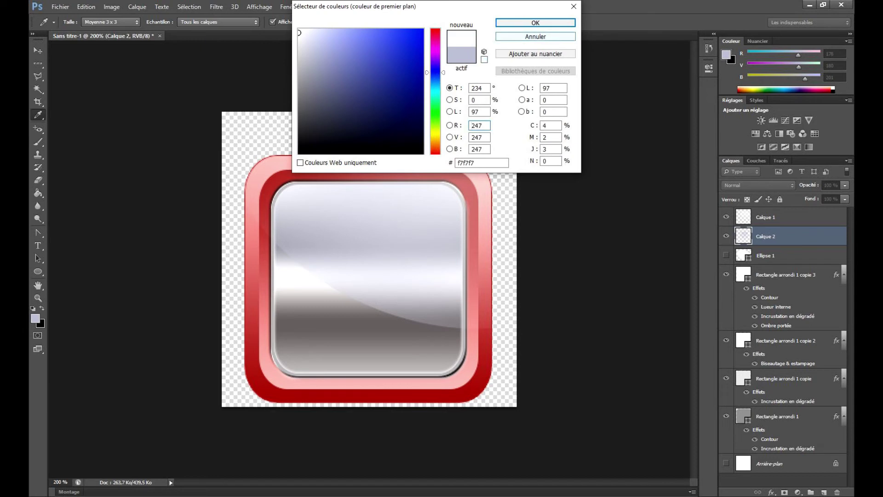
pyautogui.click(531, 23)
pyautogui.click(78, 22)
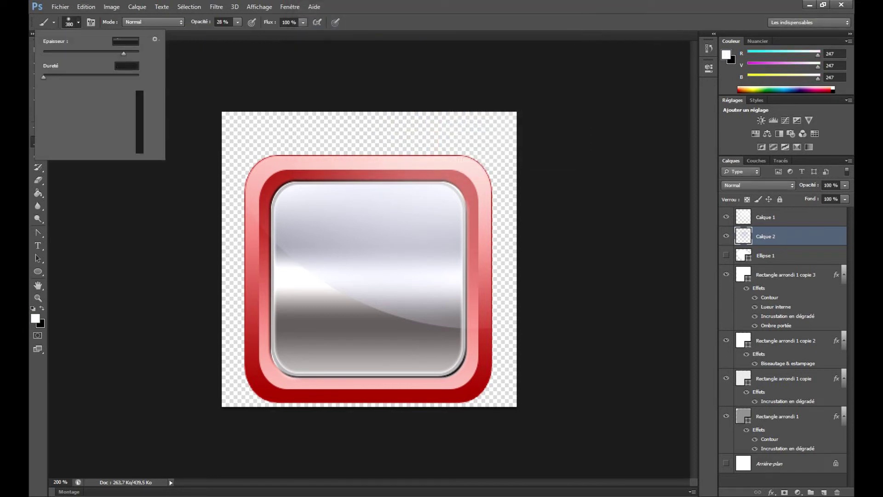
pyautogui.moveTo(124, 53); pyautogui.dragTo(58, 53)
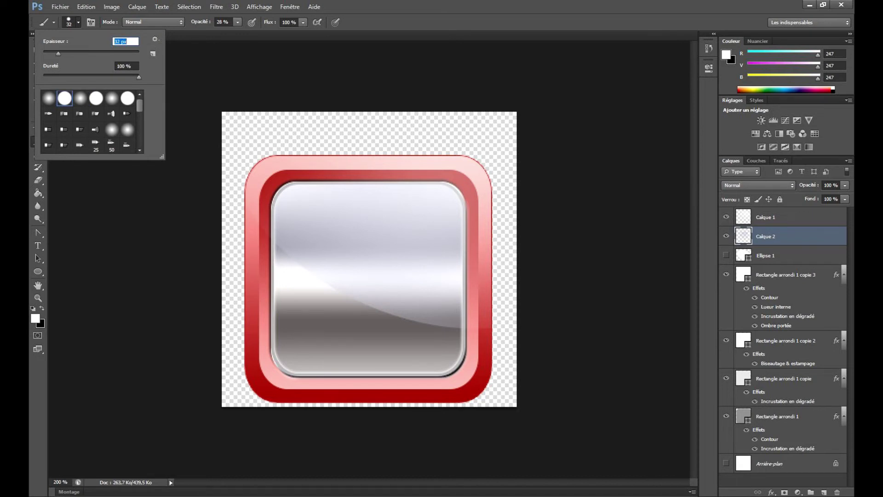
pyautogui.write('15')
pyautogui.press('Return')
pyautogui.write('23')
pyautogui.press('Return')
pyautogui.click(430, 210)
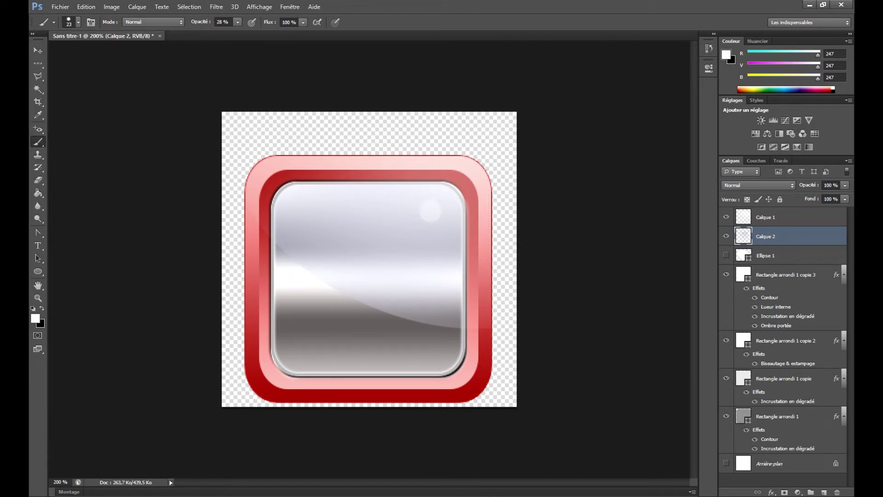
pyautogui.click(430, 210)
# Stamp a smaller near-white spot to the left of the first one using a 14 px hard brush
pyautogui.click(78, 22)
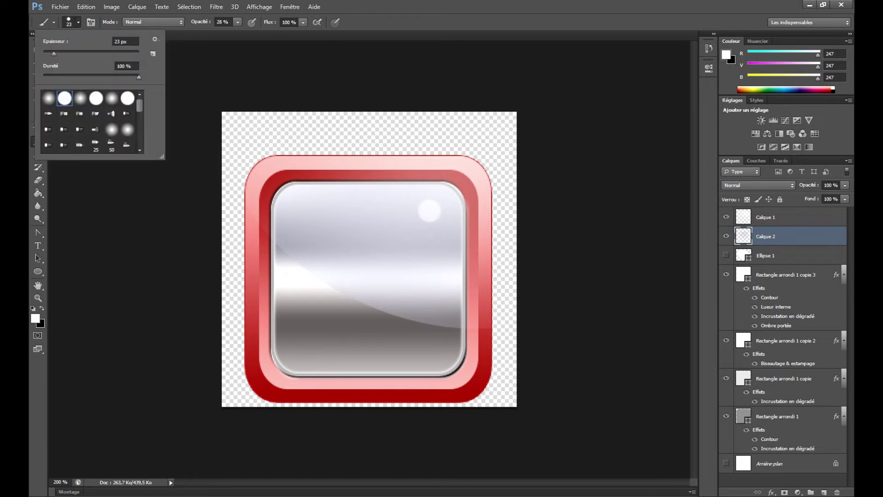
pyautogui.moveTo(53, 54); pyautogui.dragTo(51, 54)
pyautogui.click(405, 217)
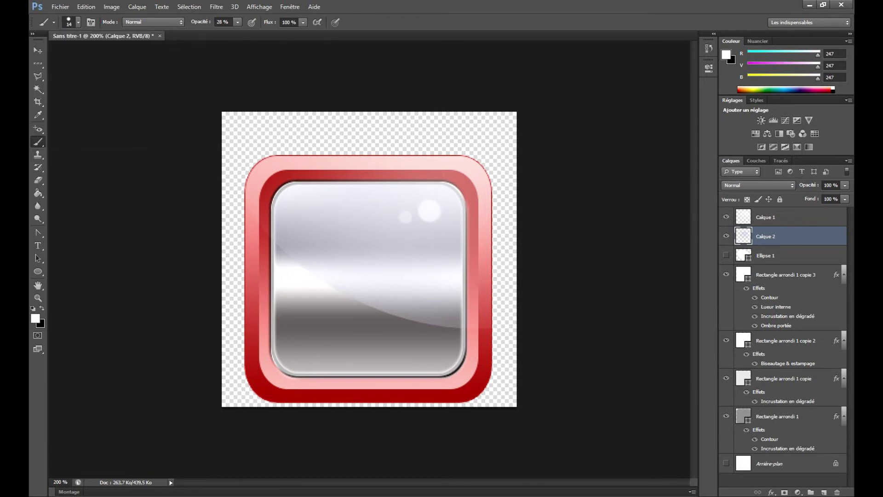
pyautogui.click(406, 217)
# Add an inner shadow to Rectangle arrondi 1 copie 3, with global light turned off and the shadow colour set to white
pyautogui.click(786, 275)
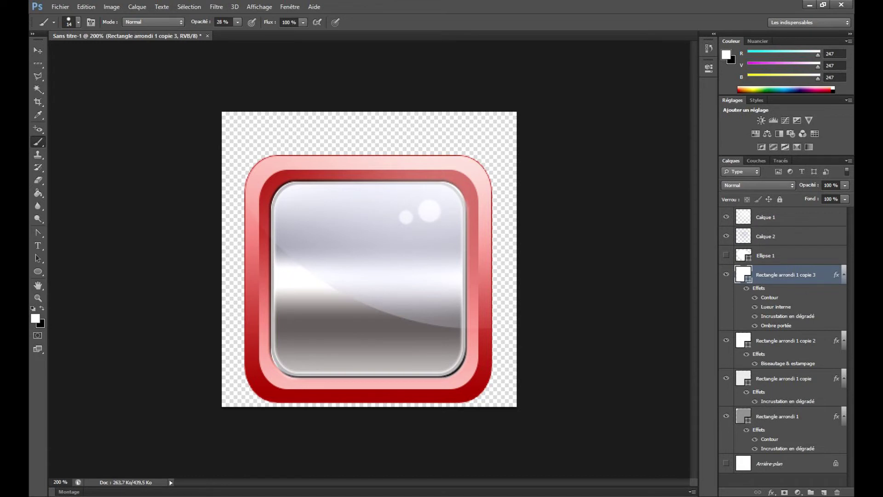
pyautogui.click(771, 492)
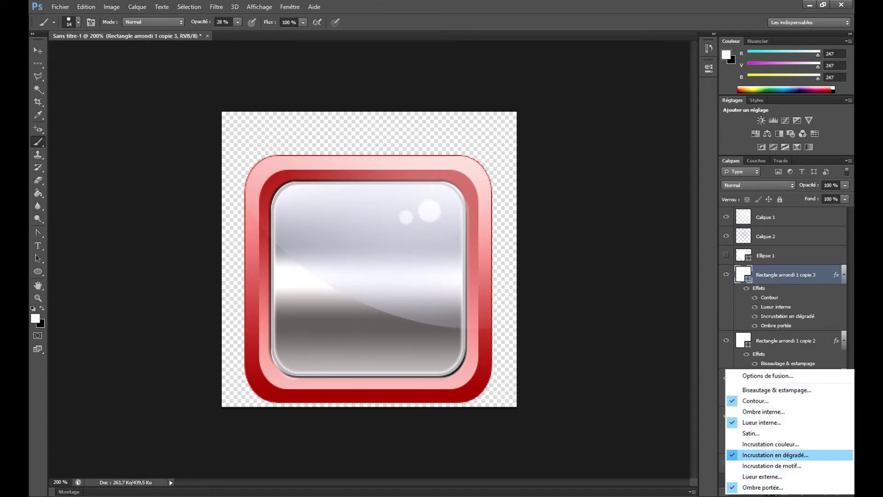
pyautogui.click(764, 411)
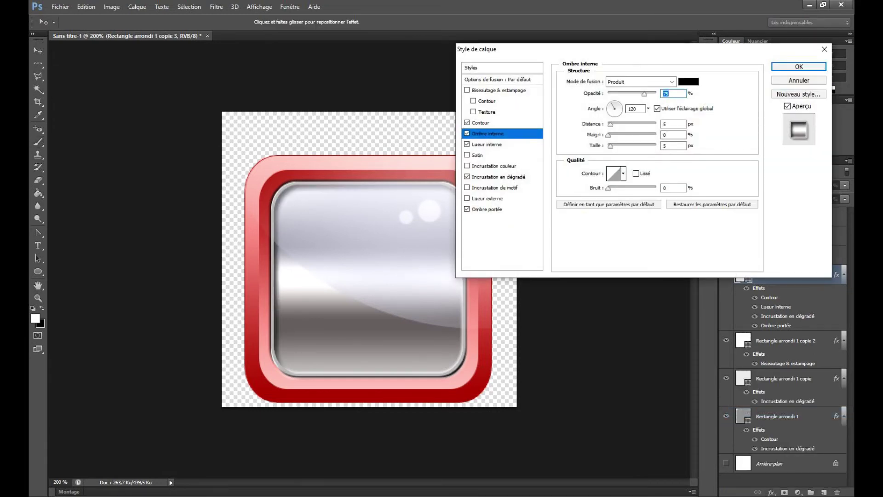
pyautogui.click(657, 108)
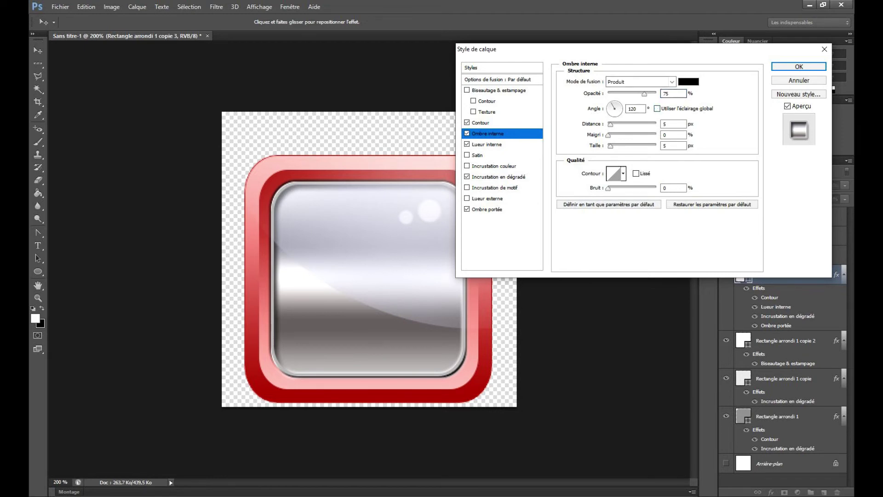
pyautogui.click(688, 81)
pyautogui.click(299, 31)
pyautogui.moveTo(298, 30); pyautogui.dragTo(298, 29)
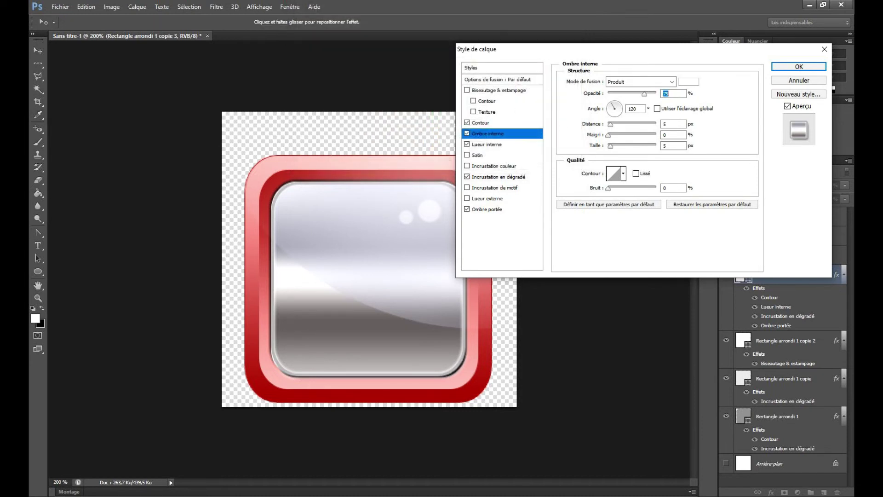
# Set the inner shadow's size to 87 px, distance to 13 px, choke to 13% and blend mode to Normal, and apply it
pyautogui.moveTo(610, 147); pyautogui.dragTo(618, 146)
pyautogui.hotkey('shift', 'Up')
pyautogui.hotkey('shift', 'Up')
pyautogui.hotkey('shift', 'Up')
pyautogui.hotkey('shift', 'Up')
pyautogui.moveTo(610, 125); pyautogui.dragTo(614, 124)
pyautogui.press('Tab')
pyautogui.press('Up')
pyautogui.press('Up')
pyautogui.press('Up')
pyautogui.press('Up')
pyautogui.press('Up')
pyautogui.press('Up')
pyautogui.press('Up')
pyautogui.press('Up')
pyautogui.press('Up')
pyautogui.press('Up')
pyautogui.press('Up')
pyautogui.press('Up')
pyautogui.press('Up')
pyautogui.press('Tab')
pyautogui.click(640, 81)
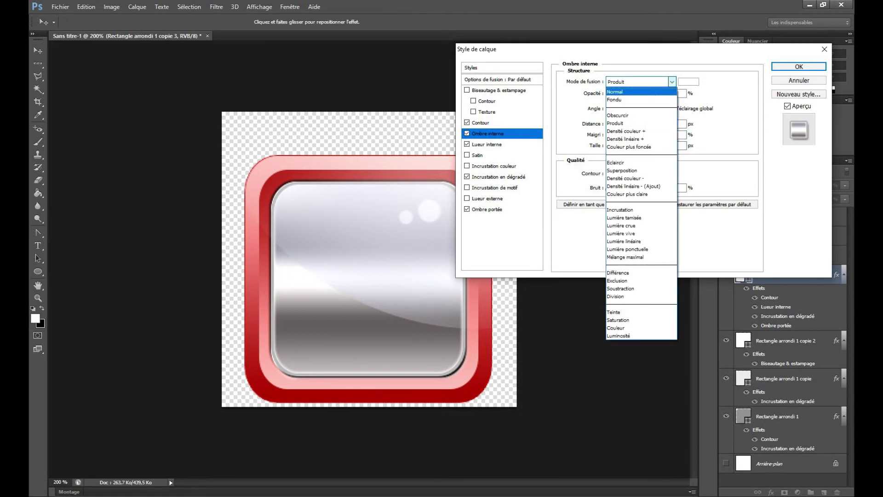
pyautogui.press('Return')
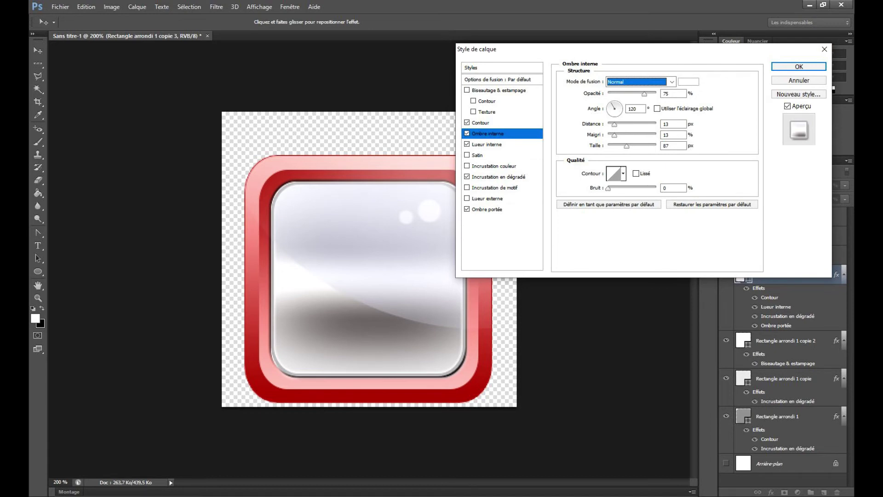
pyautogui.press('Return')
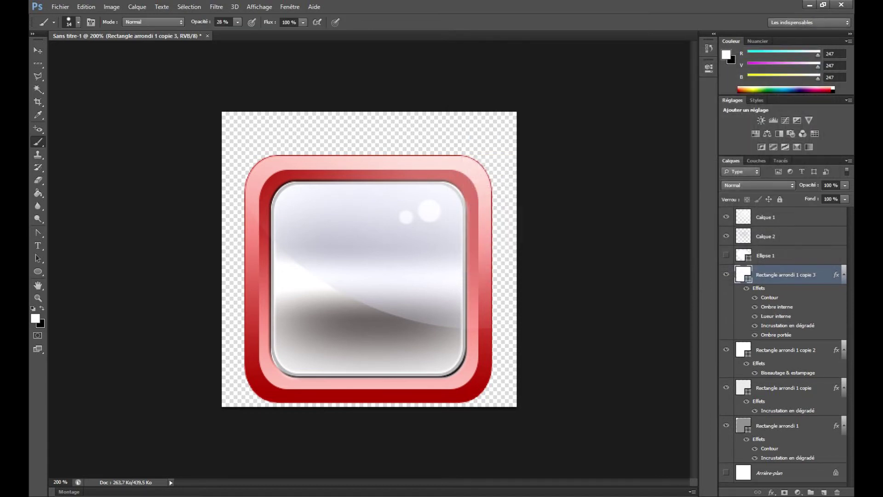
# Trim the canvas down to the outer edges of the button
pyautogui.click(111, 6)
pyautogui.click(123, 115)
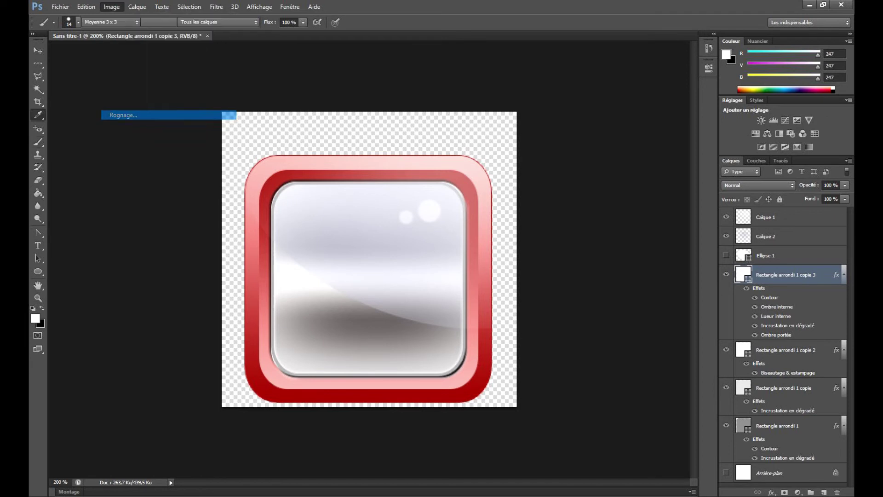
pyautogui.press('Return')
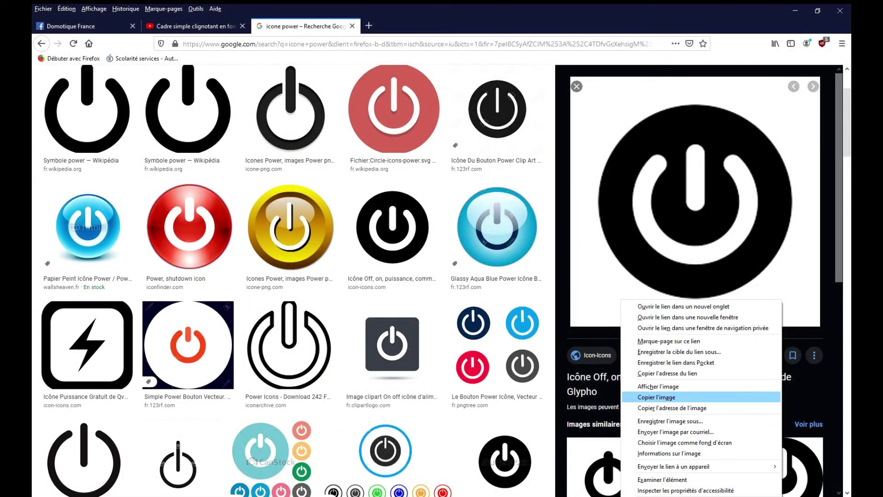
# Copy the black circular power icon from the browser's image search and paste it into the Photoshop button document
pyautogui.click(656, 397)
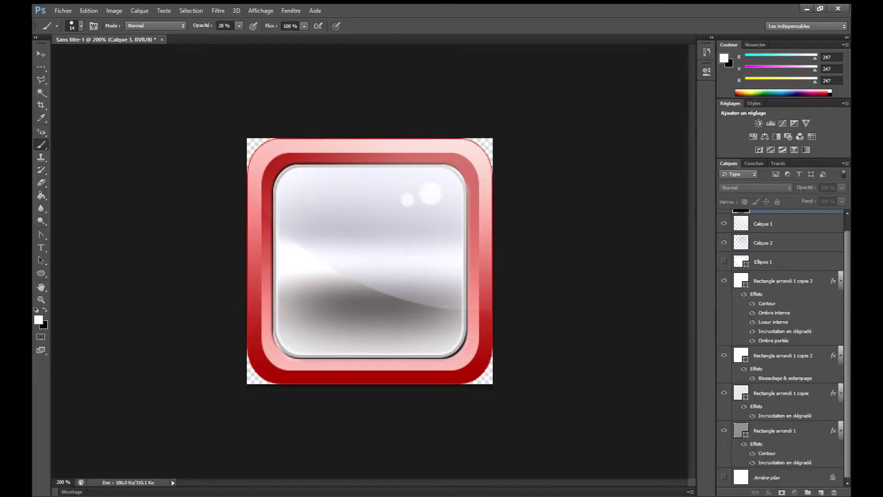
pyautogui.click(89, 10)
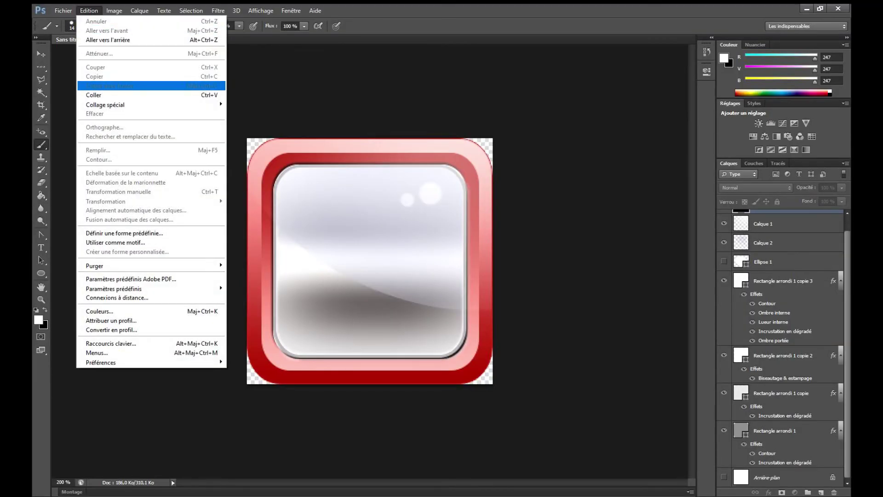
pyautogui.click(138, 95)
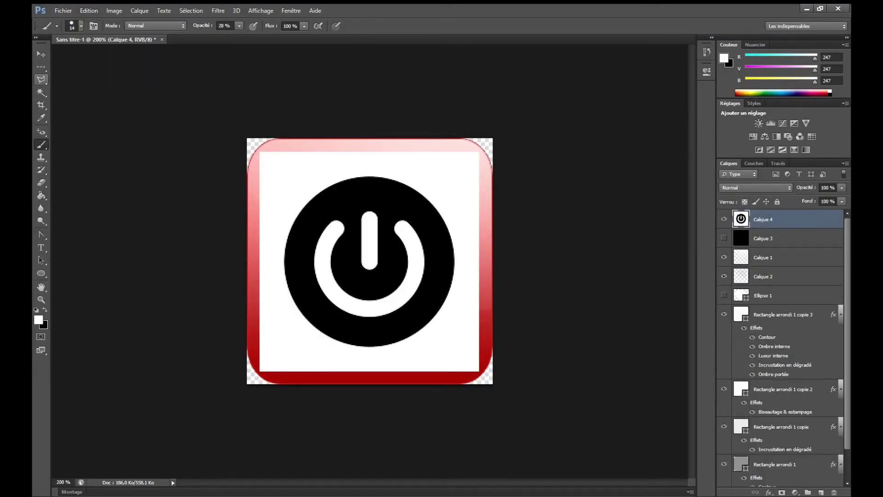
# Delete all the white areas of the pasted power icon using the Magic Wand with contiguous selection off, and deselect
pyautogui.click(41, 92)
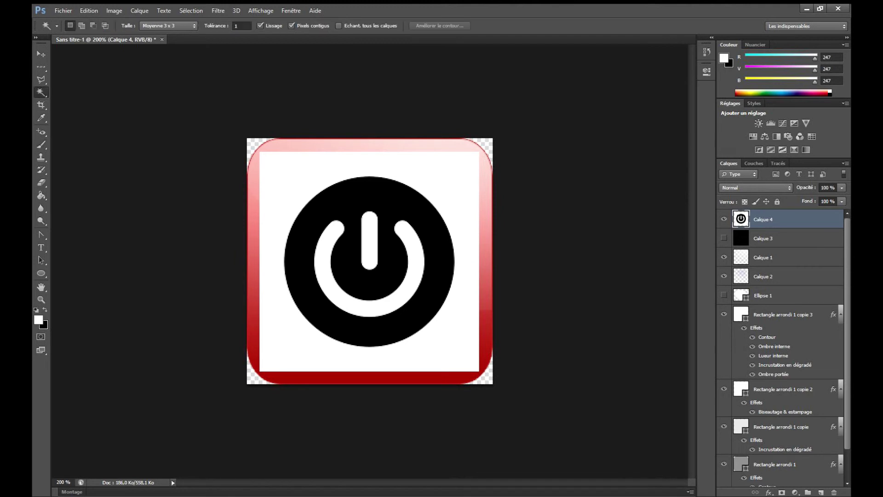
pyautogui.click(294, 175)
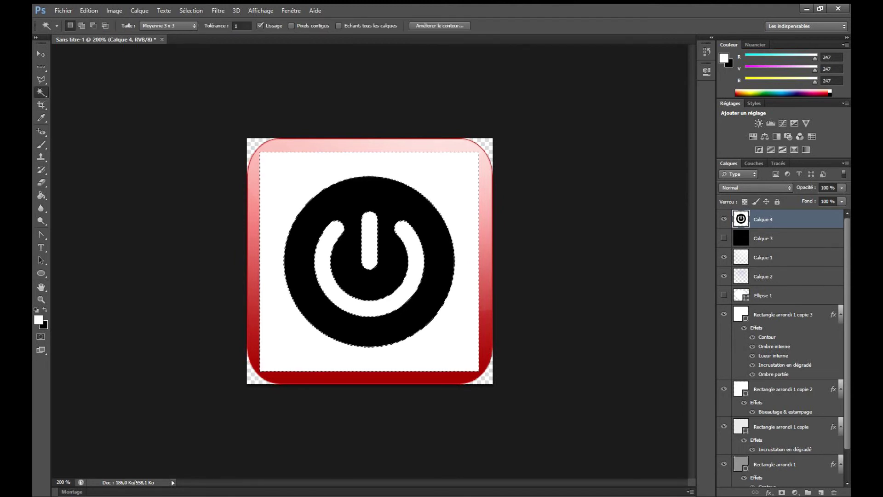
pyautogui.press('Delete')
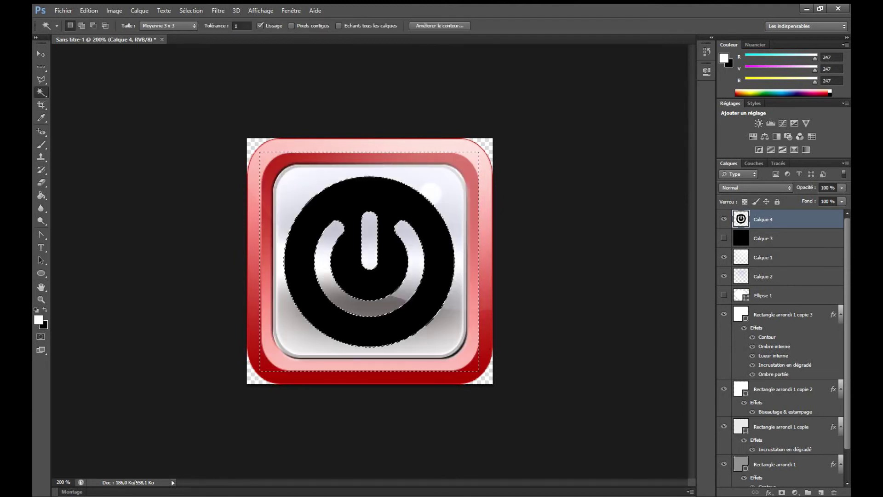
pyautogui.hotkey('ctrl', 'd')
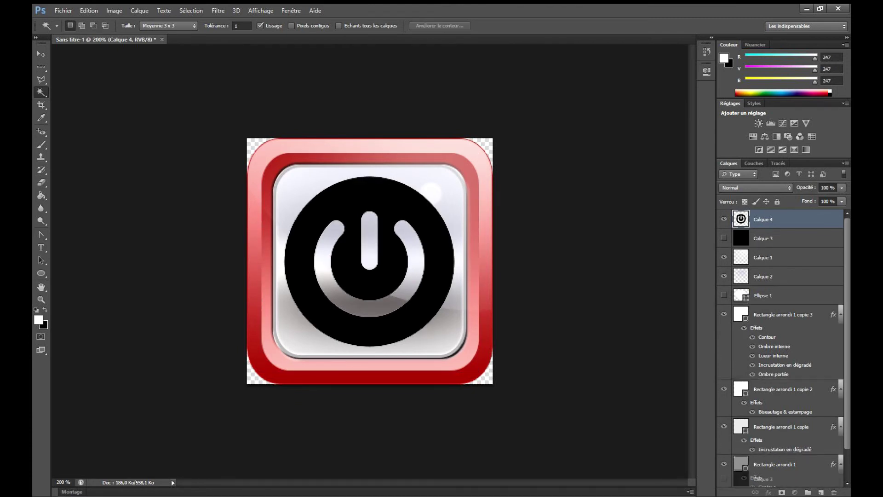
# Add a red colour overlay, an inner shadow and an outer glow to the power icon layer Calque 4
pyautogui.scroll(-2, 782, 349)
pyautogui.scroll(2, 782, 349)
pyautogui.click(769, 492)
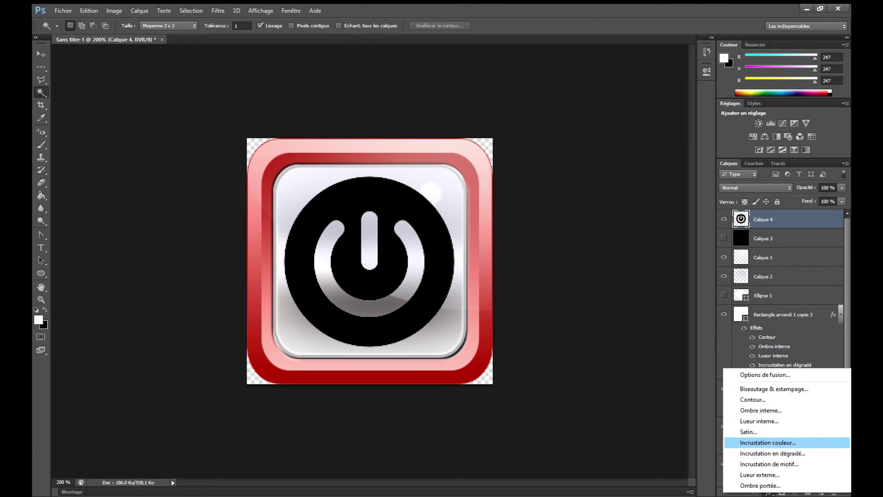
pyautogui.click(768, 443)
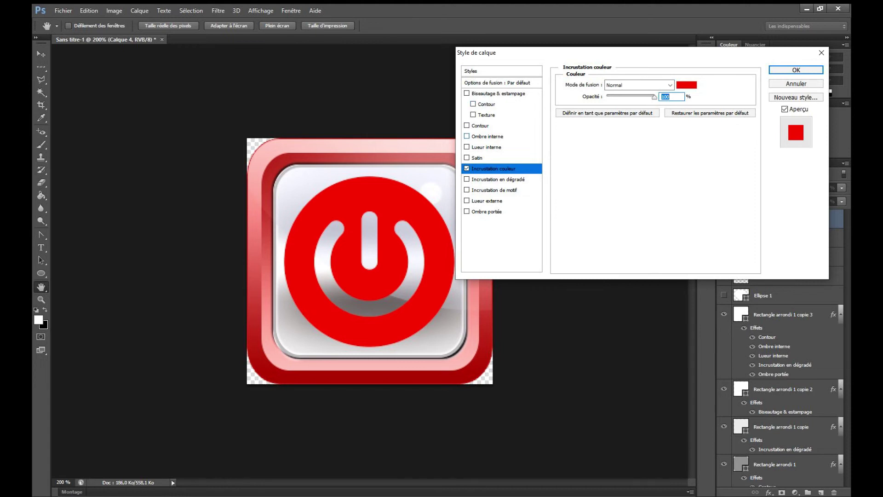
pyautogui.click(467, 136)
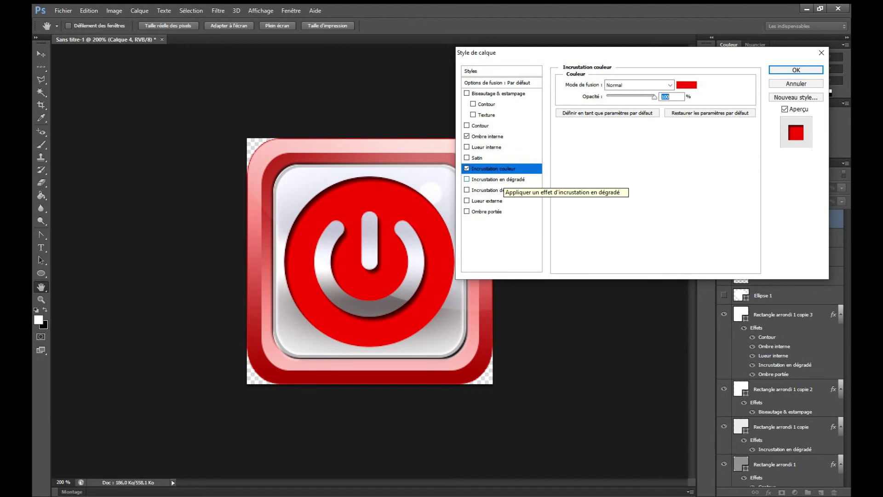
pyautogui.click(467, 200)
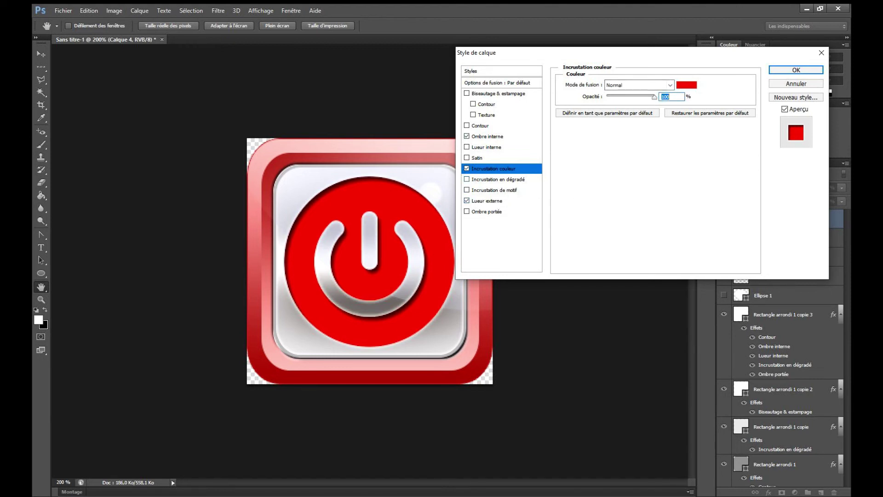
# Set the icon's outer glow to red ff1515 with a spread of 8% and a size of 68 px
pyautogui.click(487, 200)
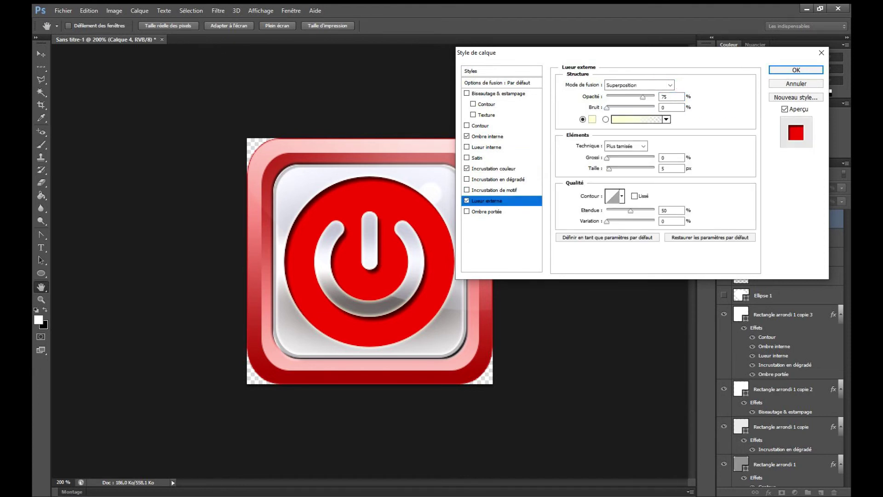
pyautogui.click(592, 119)
pyautogui.click(300, 157)
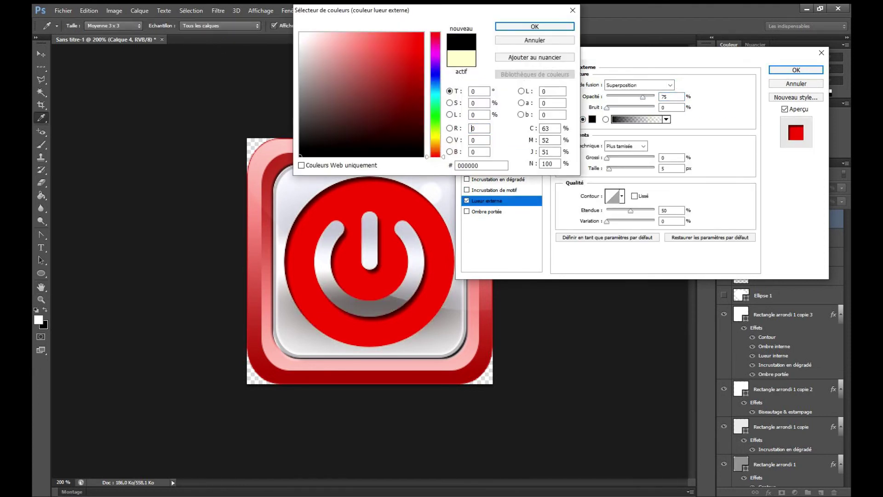
pyautogui.click(413, 33)
pyautogui.click(534, 26)
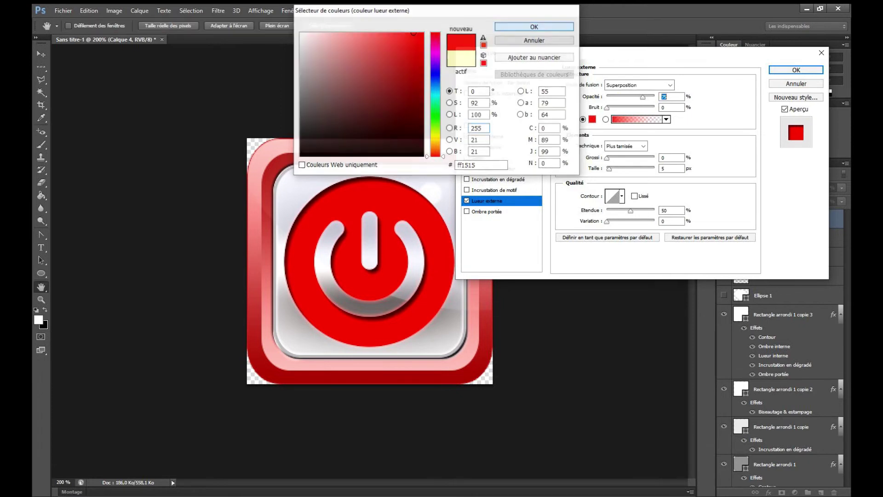
pyautogui.moveTo(609, 169)
pyautogui.mouseDown()
pyautogui.moveTo(617, 168)
pyautogui.moveTo(609, 157)
pyautogui.moveTo(622, 168)
pyautogui.moveTo(611, 158)
pyautogui.mouseUp()
# Add a 1 px grey stroke to the power icon
pyautogui.click(480, 126)
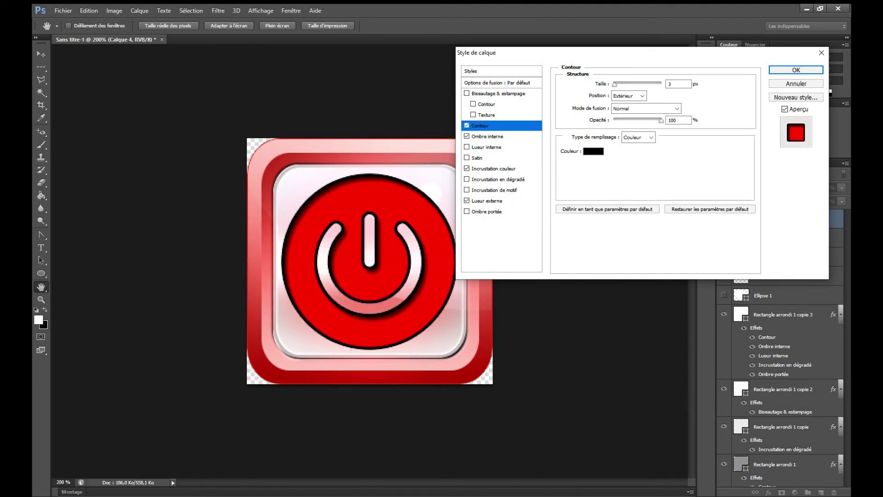
pyautogui.click(671, 84)
pyautogui.write('1')
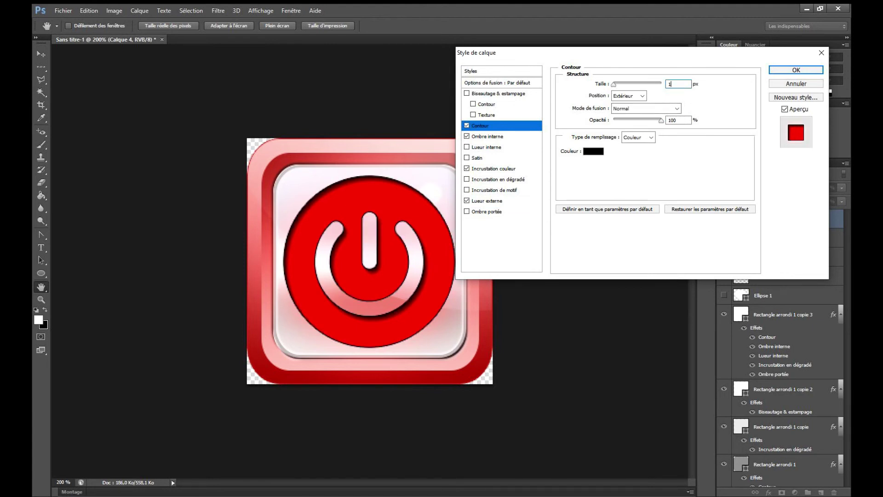
pyautogui.click(593, 151)
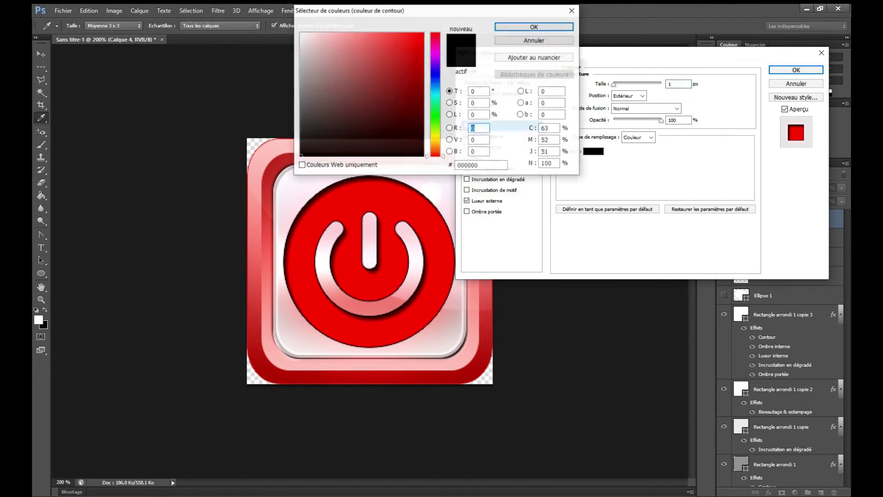
pyautogui.moveTo(301, 99); pyautogui.dragTo(302, 82)
pyautogui.press('Return')
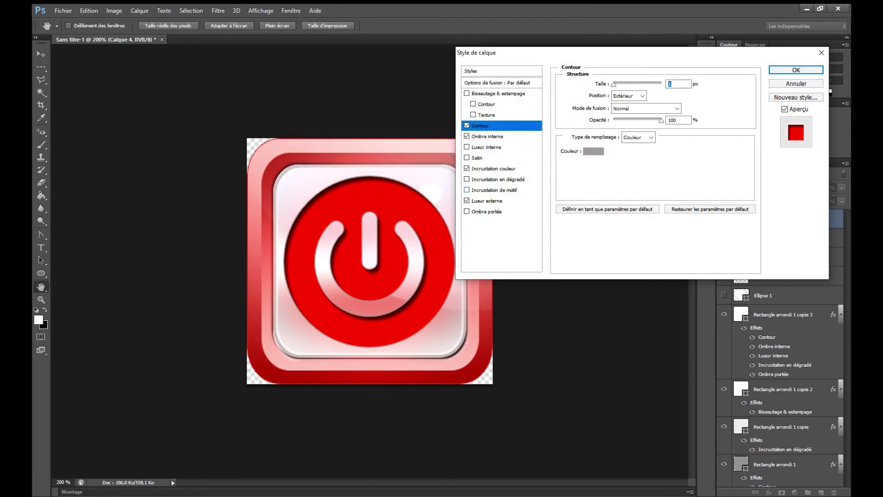
# Set the outer glow's blend mode to Normal, opacity to 40%, spread to 18% and size to 43 px, and apply the layer style
pyautogui.click(487, 201)
pyautogui.moveTo(643, 97); pyautogui.dragTo(650, 97)
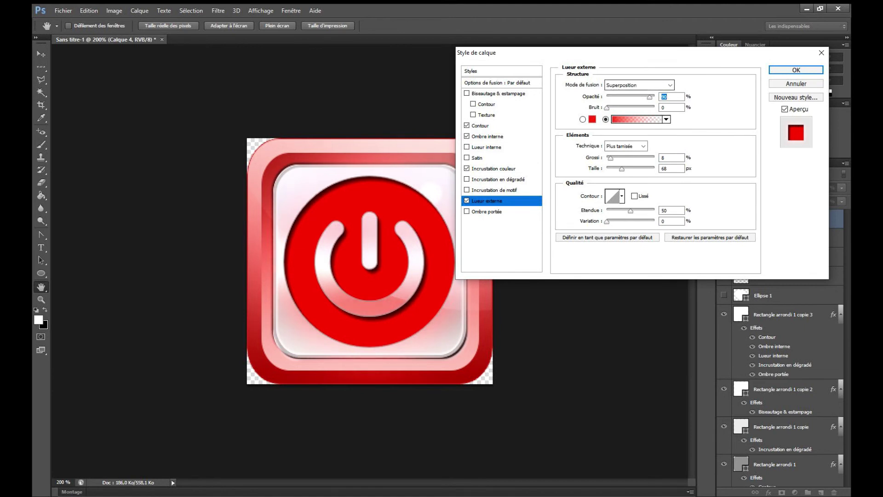
pyautogui.click(639, 85)
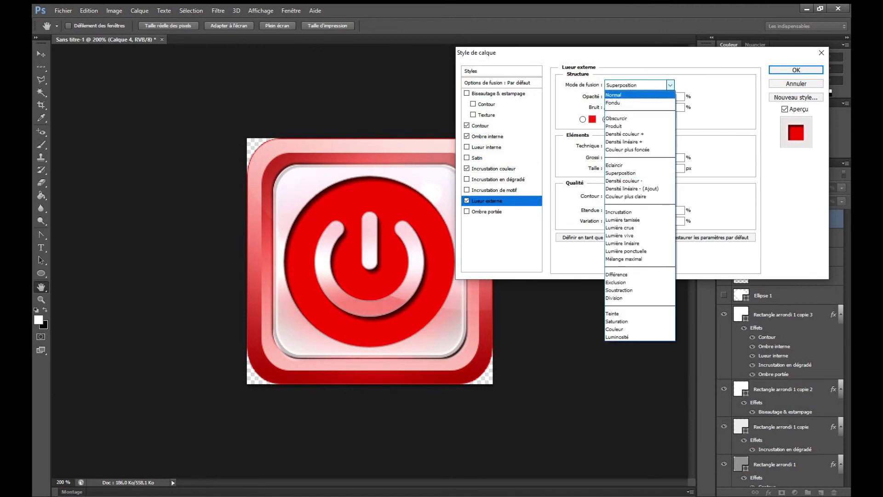
pyautogui.click(617, 94)
pyautogui.moveTo(649, 97); pyautogui.dragTo(626, 97)
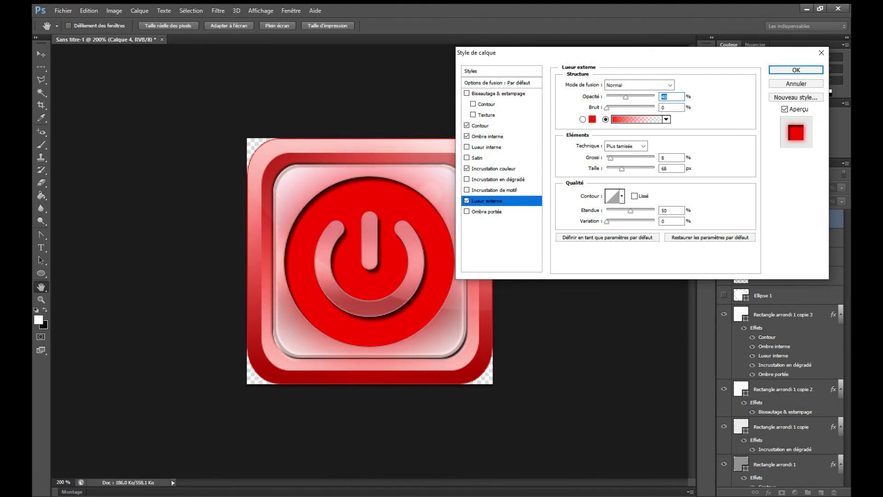
pyautogui.moveTo(622, 168); pyautogui.dragTo(615, 158)
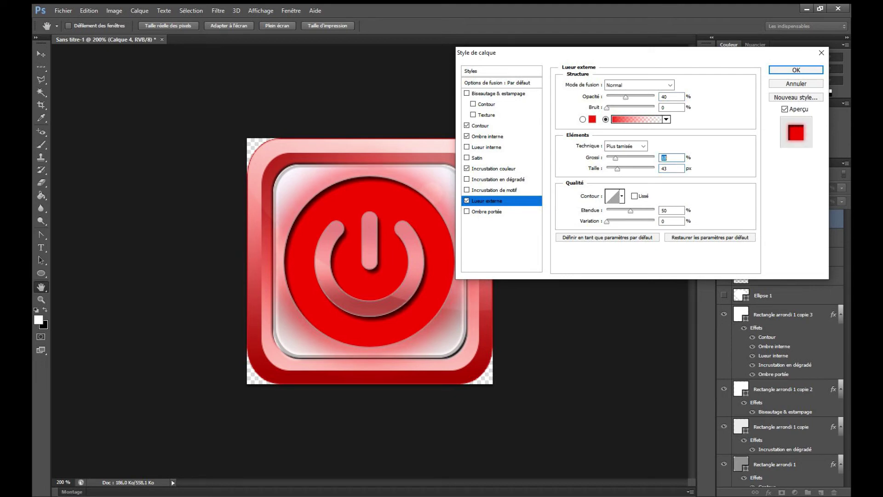
pyautogui.click(796, 70)
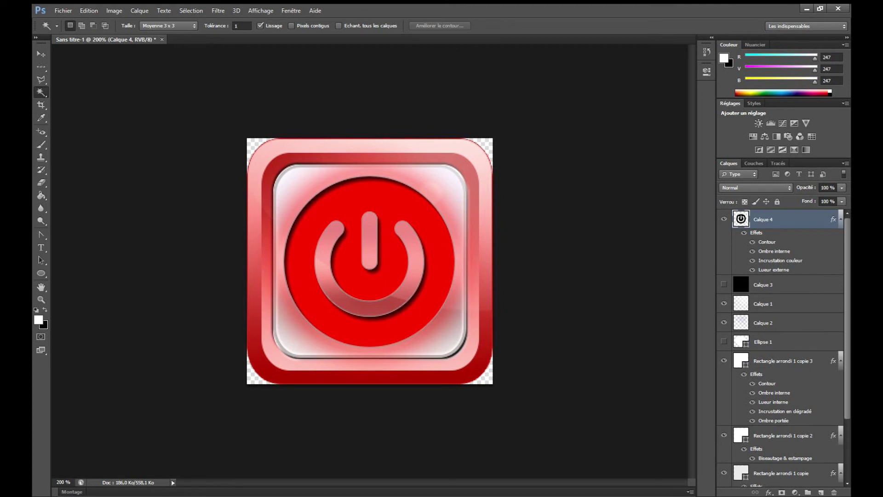
# Duplicate the Calque 4 power icon layer as Calque 4 copie
pyautogui.rightClick(740, 220)
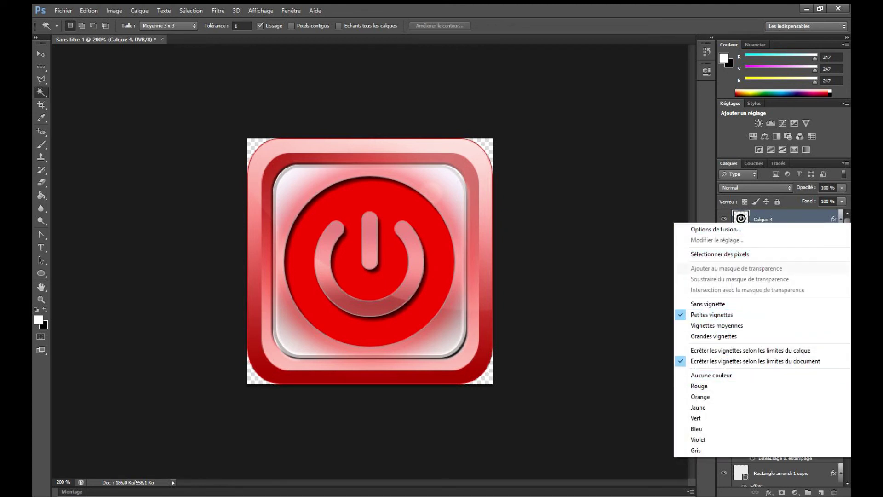
pyautogui.rightClick(797, 220)
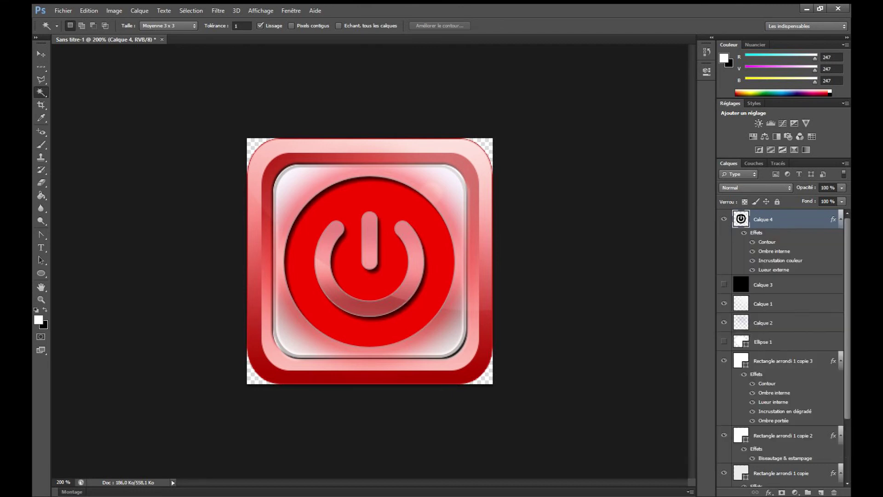
pyautogui.click(664, 158)
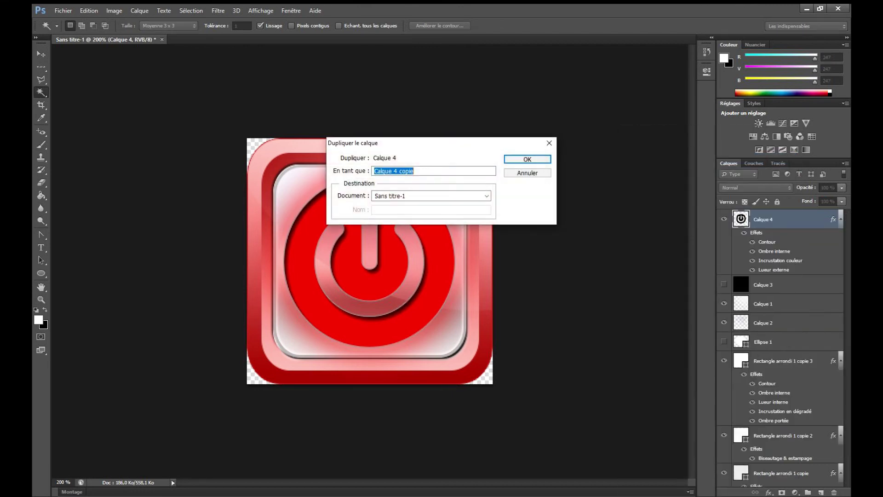
pyautogui.press('Return')
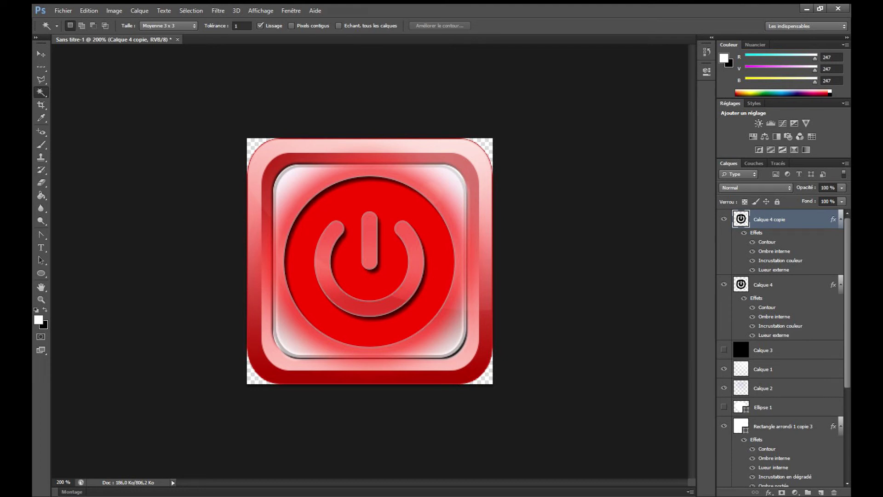
# Change the colour overlay of Calque 4 copie to grey a29999, apply it, and hide the original Calque 4 layer
pyautogui.click(768, 491)
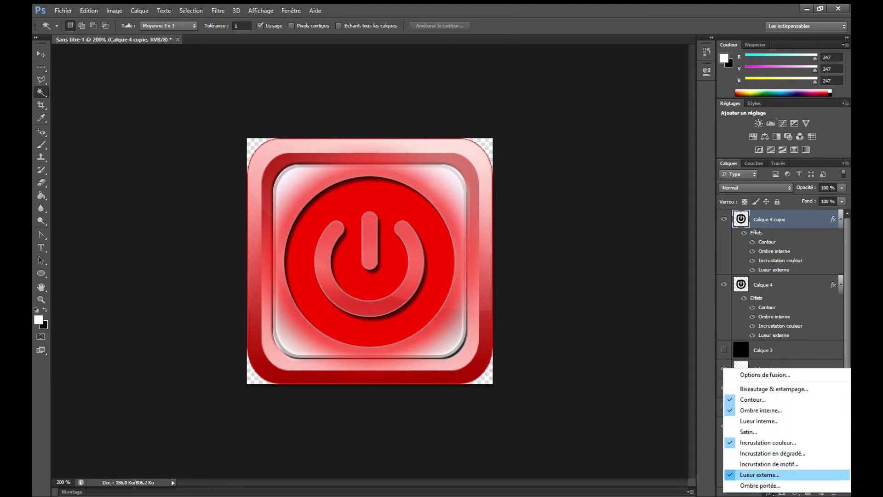
pyautogui.click(760, 474)
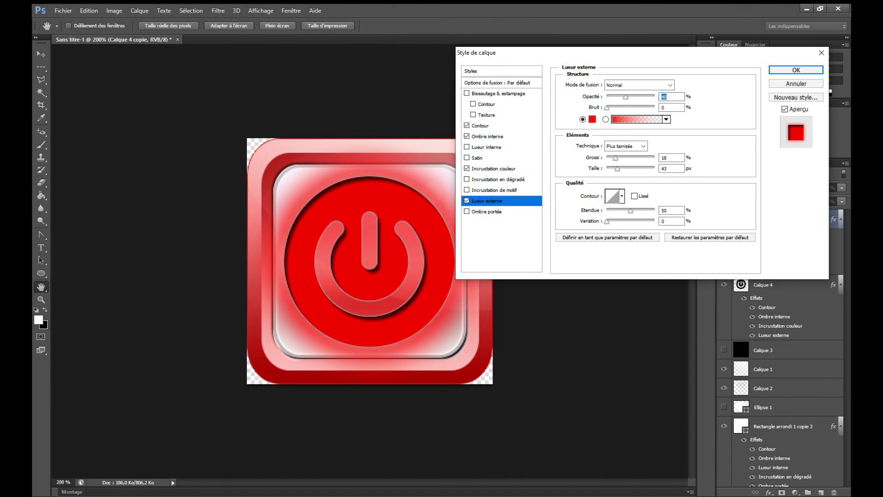
pyautogui.click(493, 169)
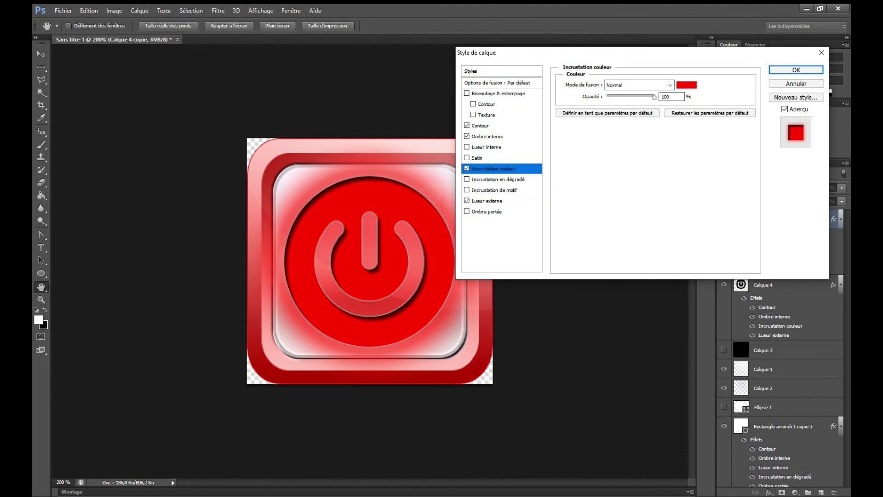
pyautogui.click(686, 85)
pyautogui.moveTo(318, 90); pyautogui.dragTo(305, 78)
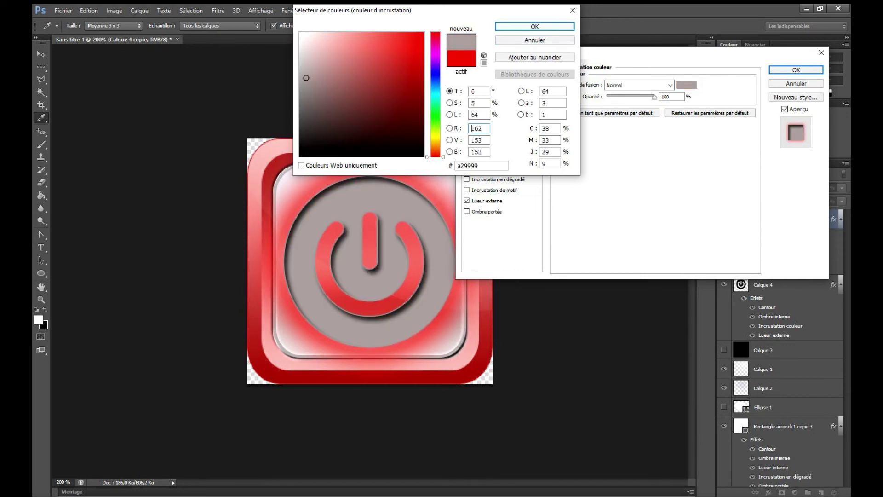
pyautogui.press('Return')
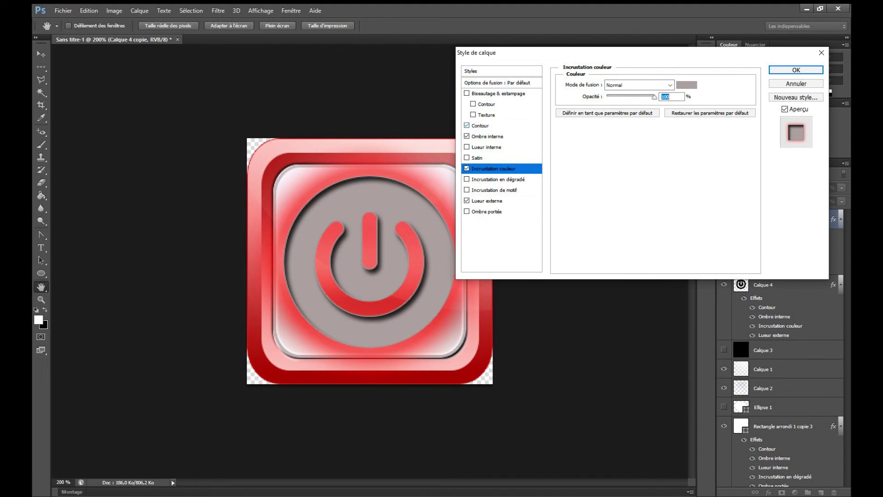
pyautogui.click(480, 126)
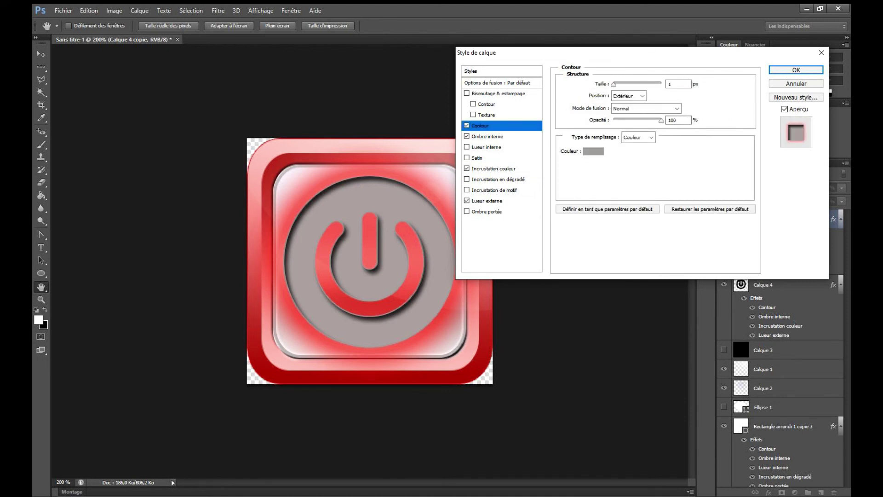
pyautogui.press('Return')
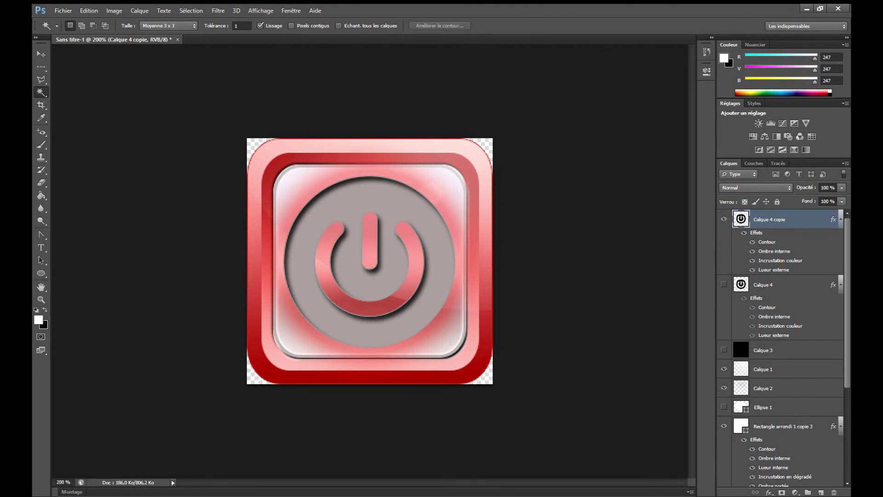
# Turn off the outer glow of Calque 4 copie and apply the layer style
pyautogui.click(769, 492)
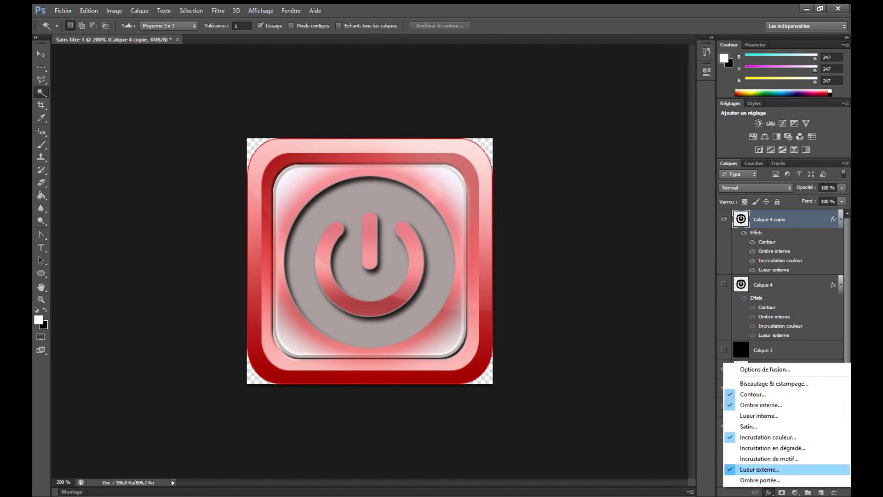
pyautogui.click(760, 469)
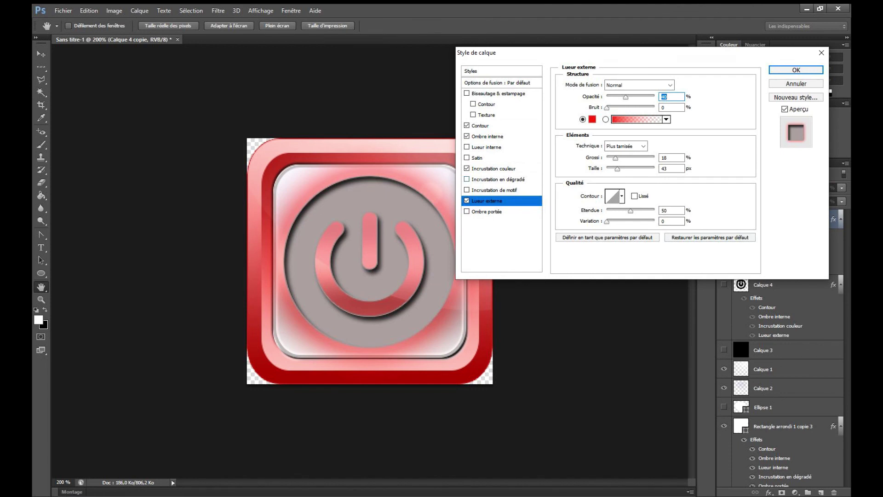
pyautogui.click(466, 200)
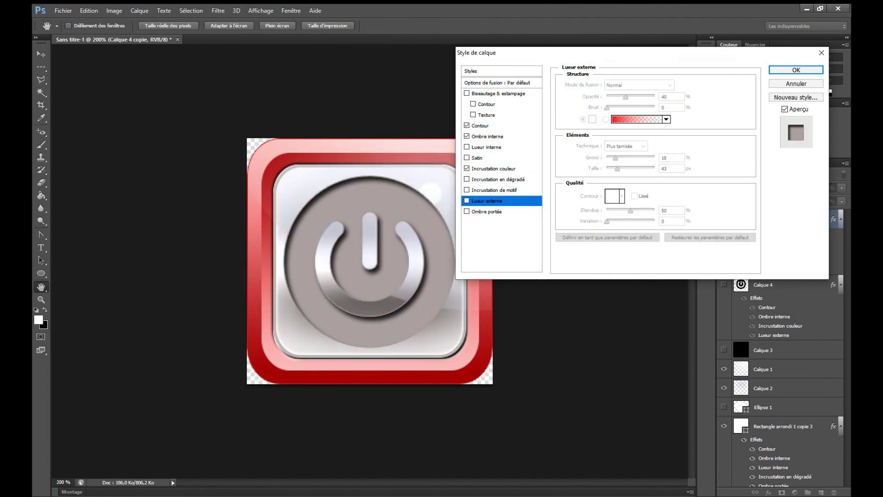
pyautogui.click(796, 70)
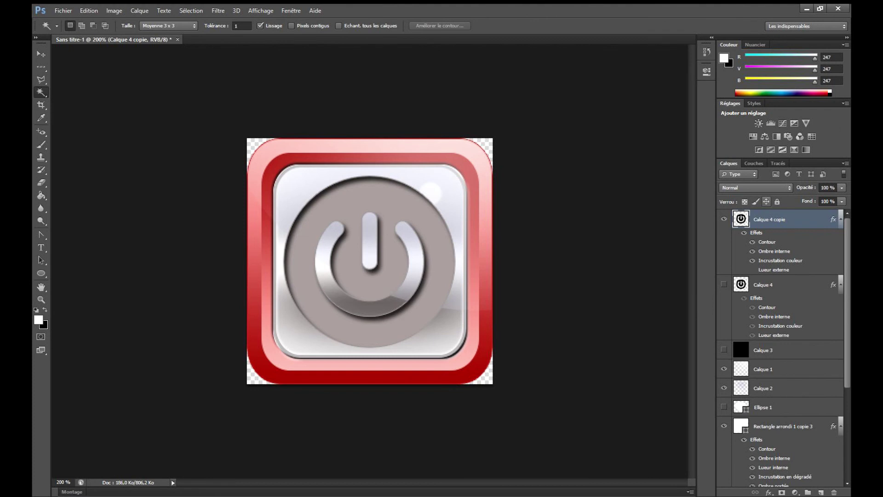
# Try the reflection layer Calque 1 above the grey icon, and place it directly beneath Calque 4 copie
pyautogui.moveTo(764, 369); pyautogui.dragTo(761, 214)
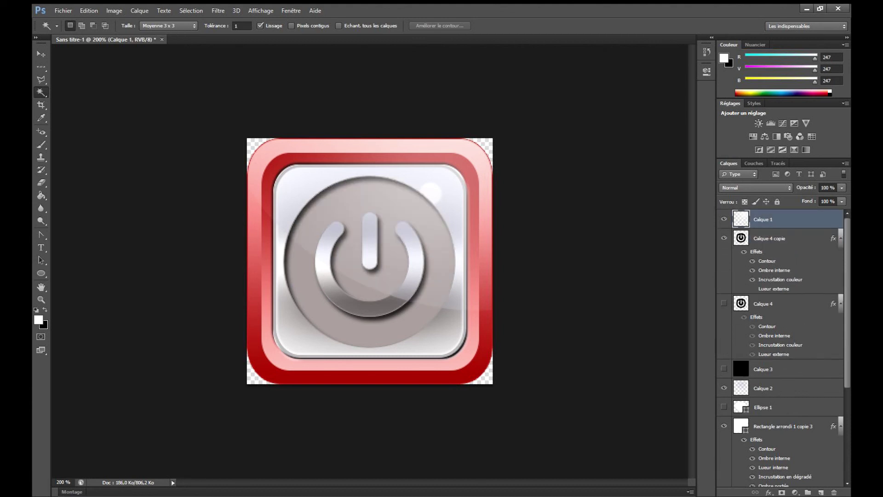
pyautogui.moveTo(764, 219); pyautogui.dragTo(764, 291)
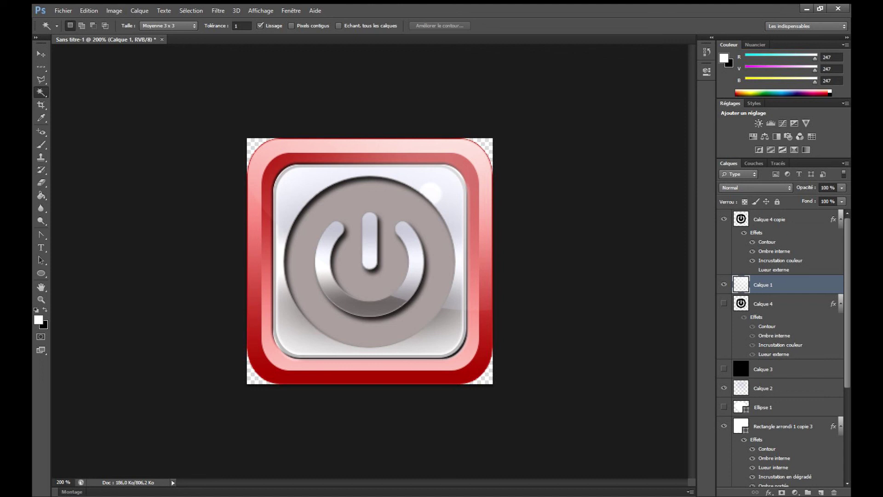
# Rasterize the layer styles of Rectangle arrondi 1, its copie and copie 2, and check copie 2 by toggling its visibility
pyautogui.scroll(-5, 782, 345)
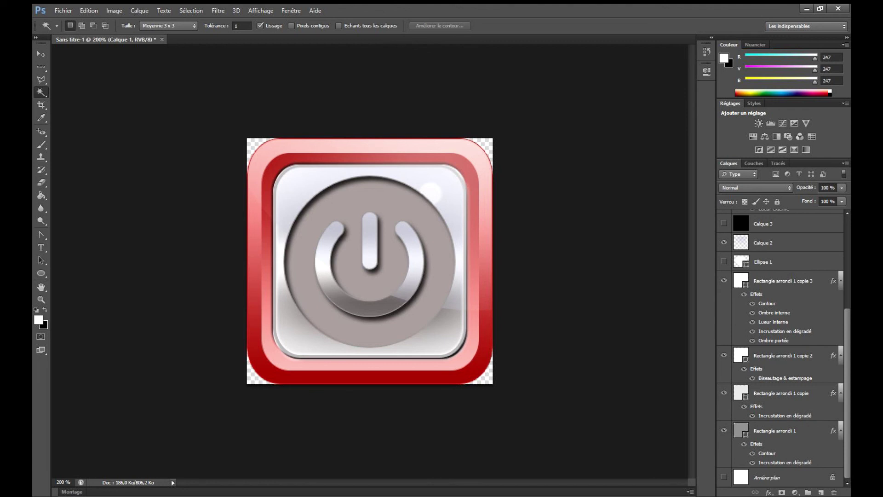
pyautogui.rightClick(773, 431)
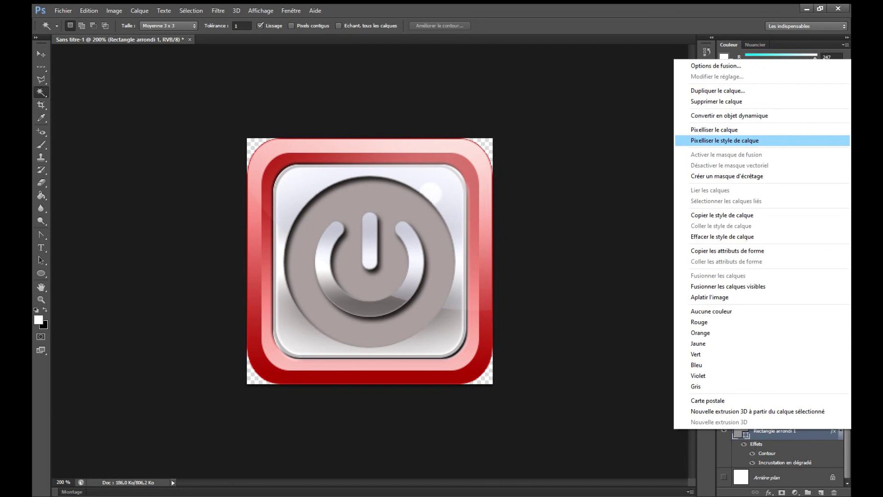
pyautogui.click(736, 140)
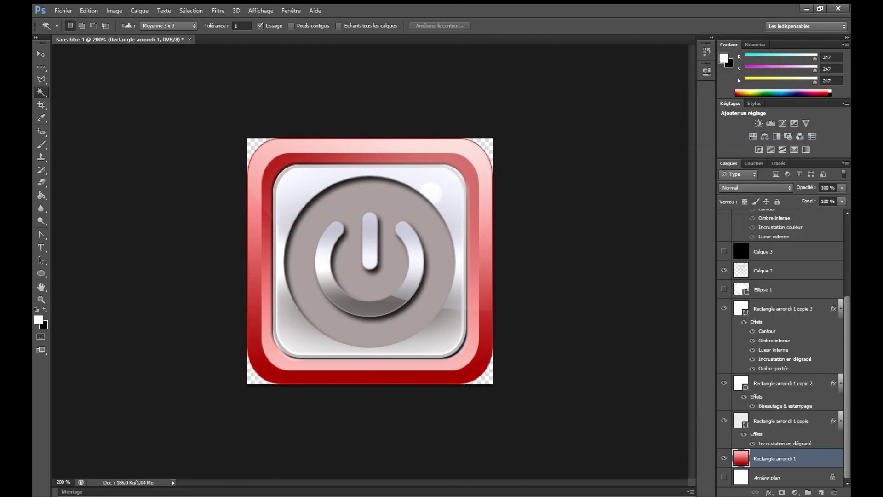
pyautogui.rightClick(782, 423)
pyautogui.click(736, 135)
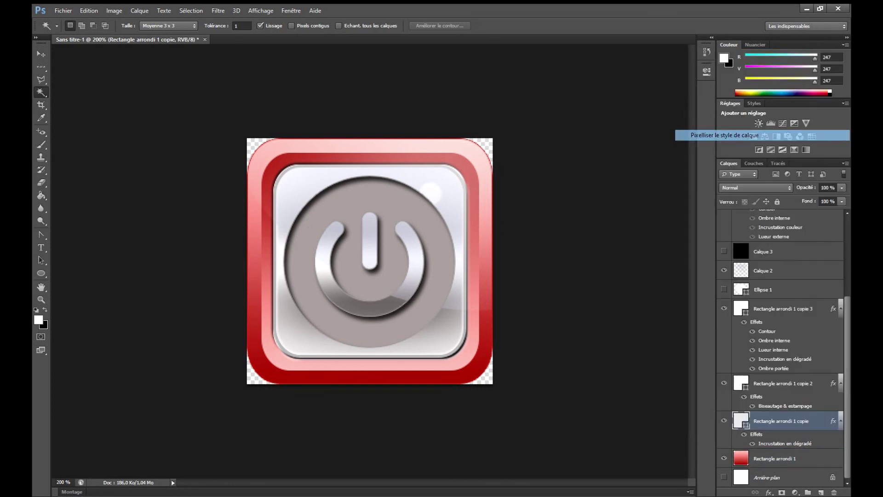
pyautogui.rightClick(782, 402)
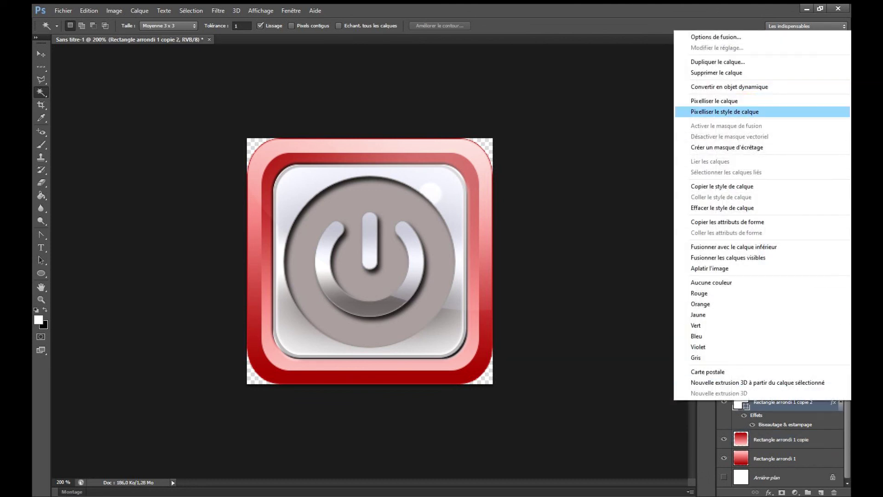
pyautogui.click(736, 112)
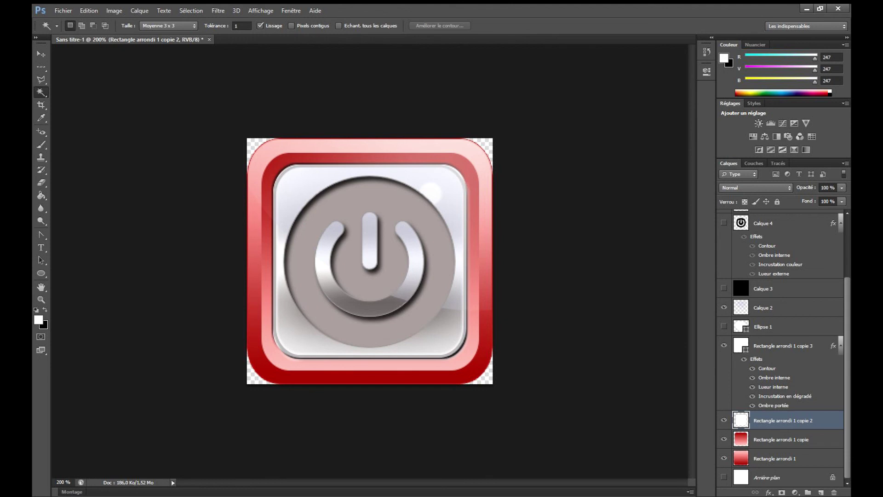
pyautogui.click(724, 420)
pyautogui.click(724, 420)
pyautogui.click(724, 419)
pyautogui.click(724, 420)
# Merge the Rectangle arrondi 1 copie and Rectangle arrondi 1 layers into one layer
pyautogui.click(780, 439)
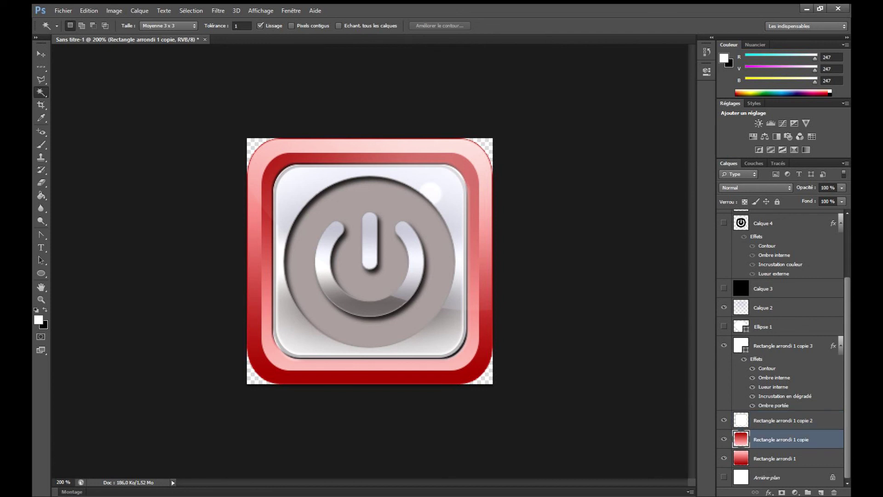
pyautogui.keyDown('shift'); pyautogui.click(782, 458); pyautogui.keyUp('shift')
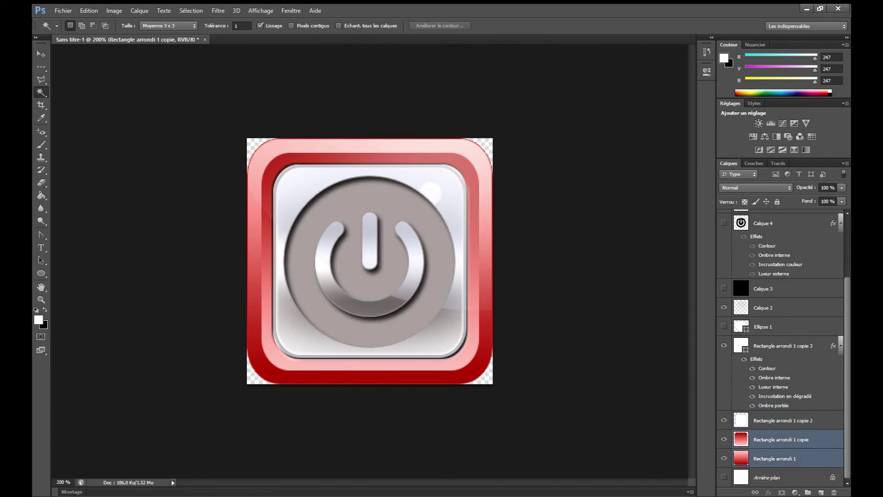
pyautogui.rightClick(782, 458)
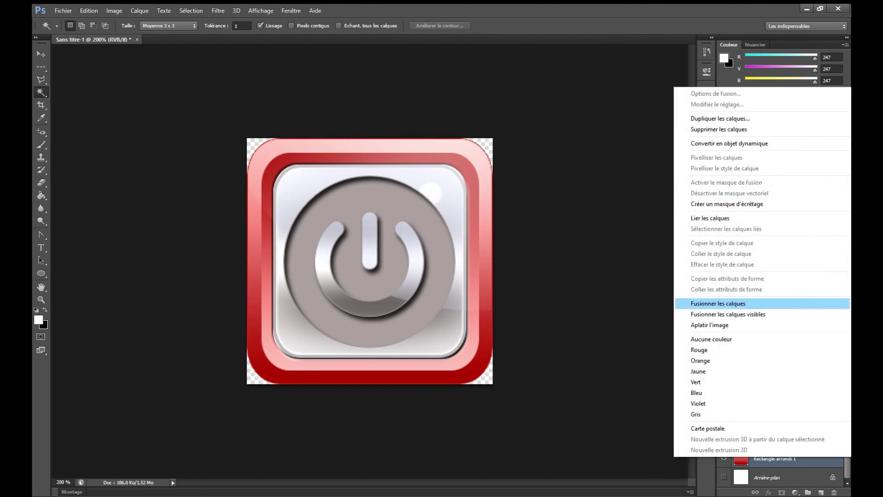
pyautogui.click(718, 303)
# Colourize the merged red frame layer with Hue/Saturation, trying hue 185 and settling on hue 360, saturation 42 and lightness +20
pyautogui.click(114, 11)
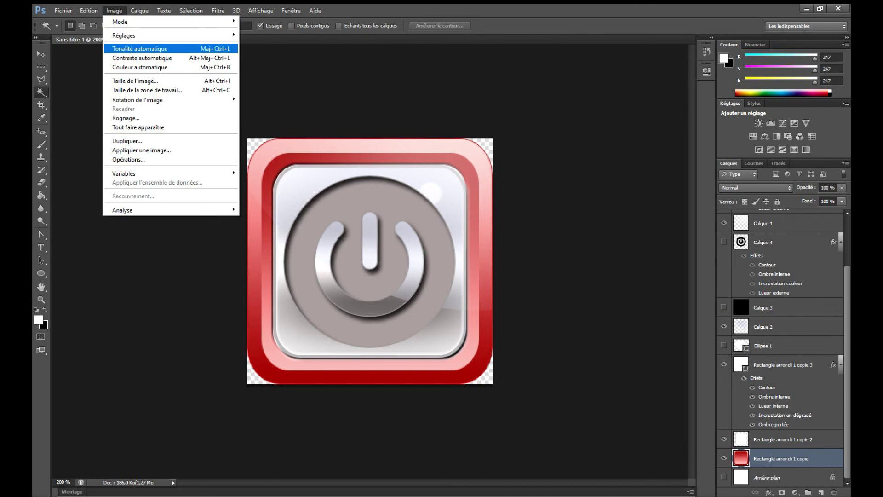
pyautogui.moveTo(138, 35)
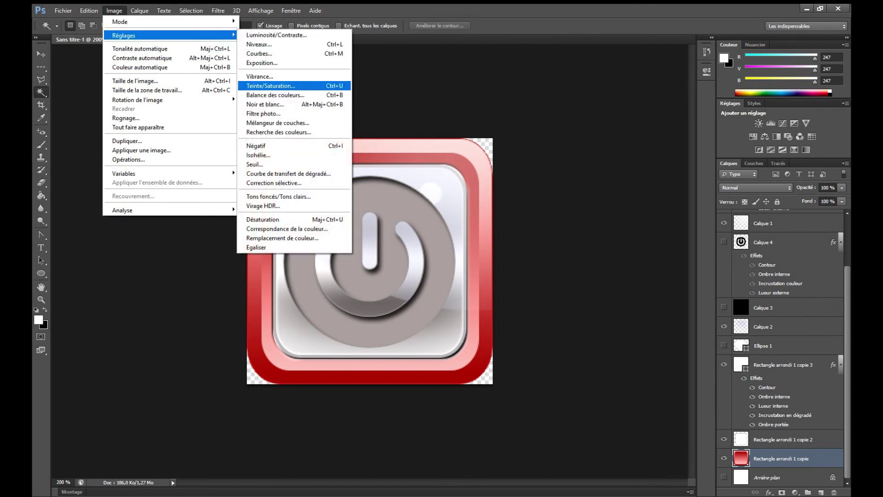
pyautogui.click(271, 86)
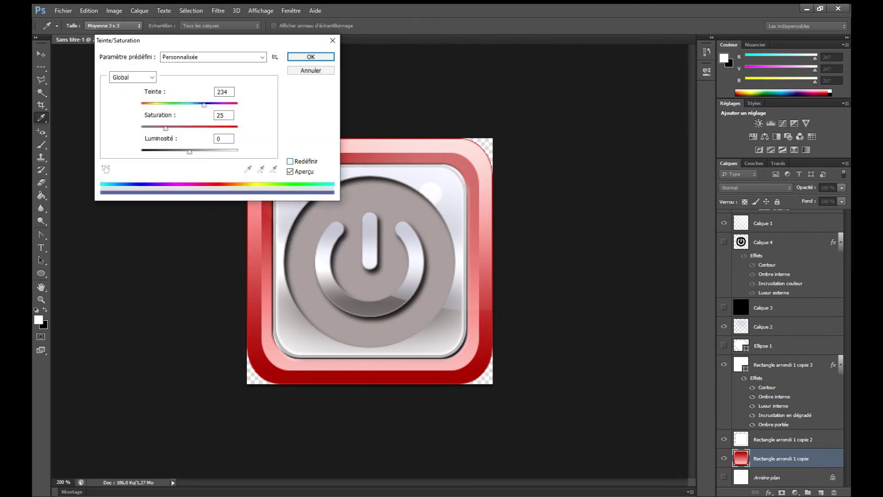
pyautogui.click(290, 161)
pyautogui.moveTo(203, 105); pyautogui.dragTo(141, 105)
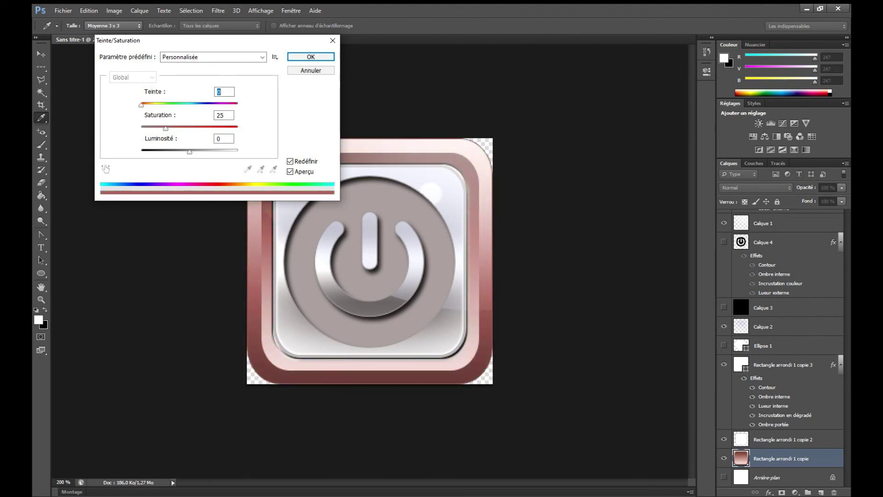
pyautogui.write('185')
pyautogui.moveTo(190, 151); pyautogui.dragTo(181, 128)
pyautogui.press('Down')
pyautogui.press('Down')
pyautogui.press('Down')
pyautogui.moveTo(191, 104); pyautogui.dragTo(237, 104)
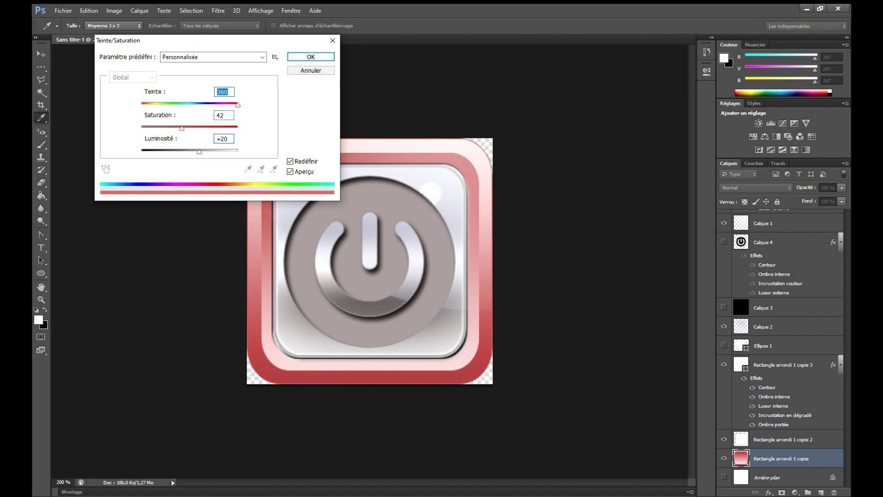